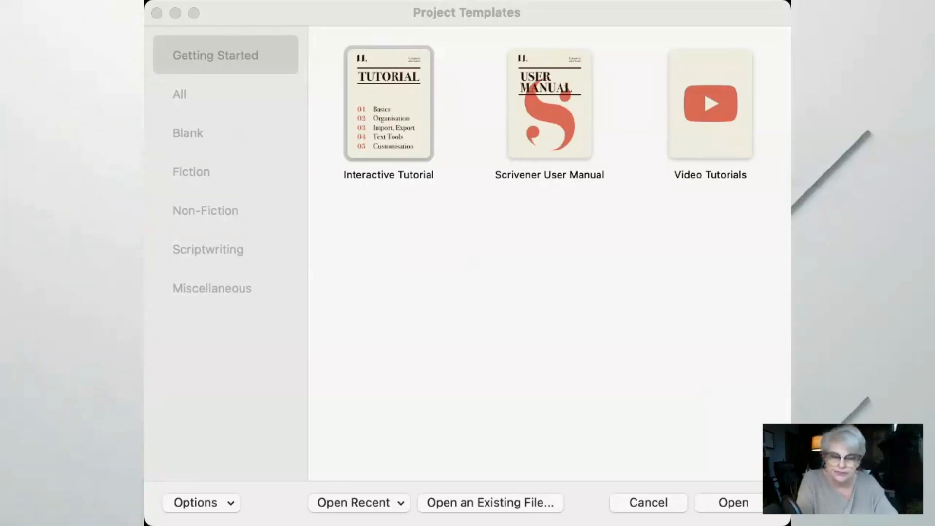
Create a new project from the Fiction category's Novel template, named "testing scrivener for WNWTW 04222023".
left_click(629, 354)
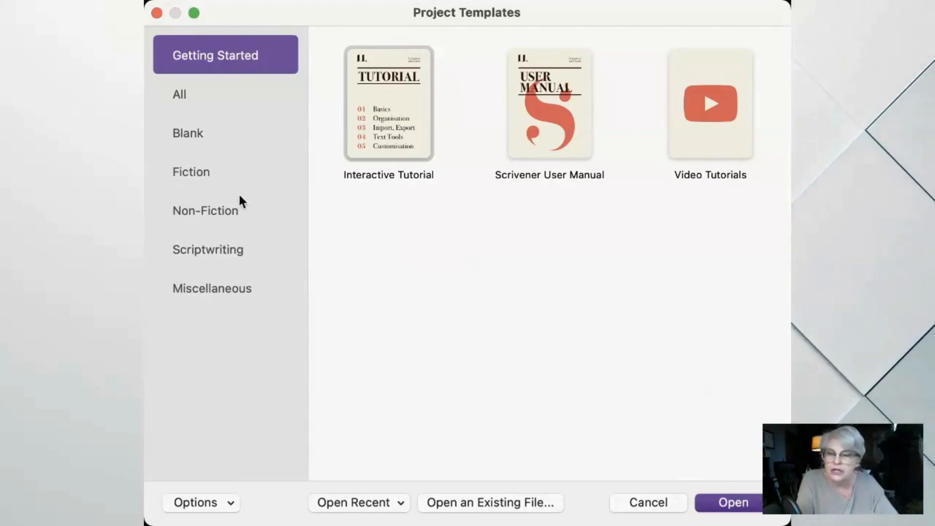
left_click(197, 172)
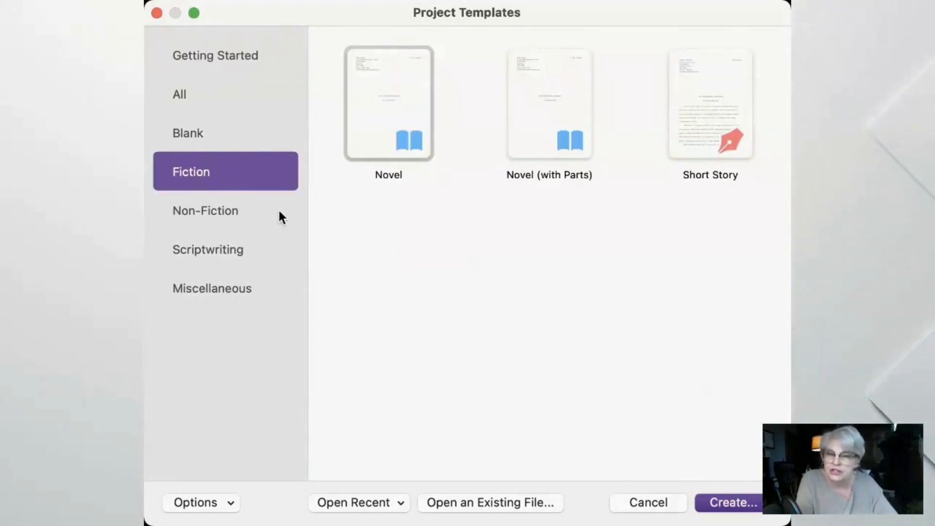
left_click(358, 109)
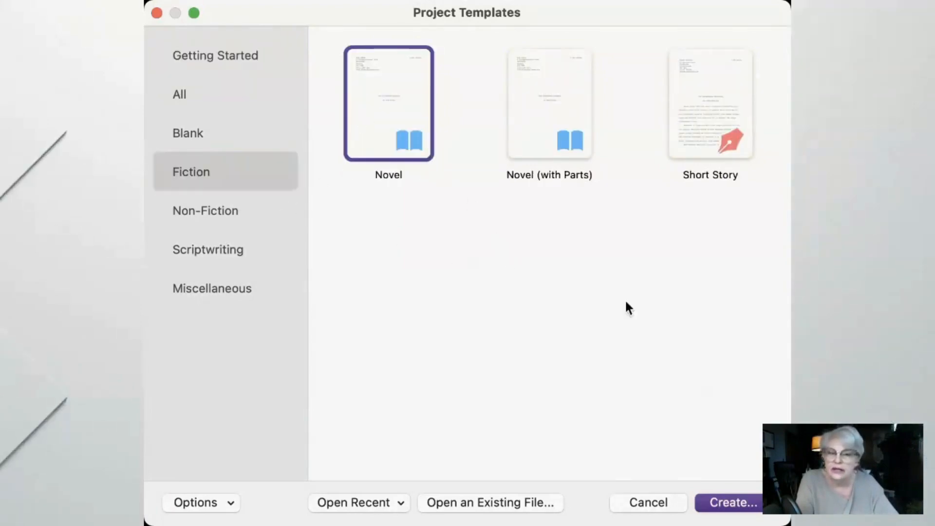
left_click(732, 502)
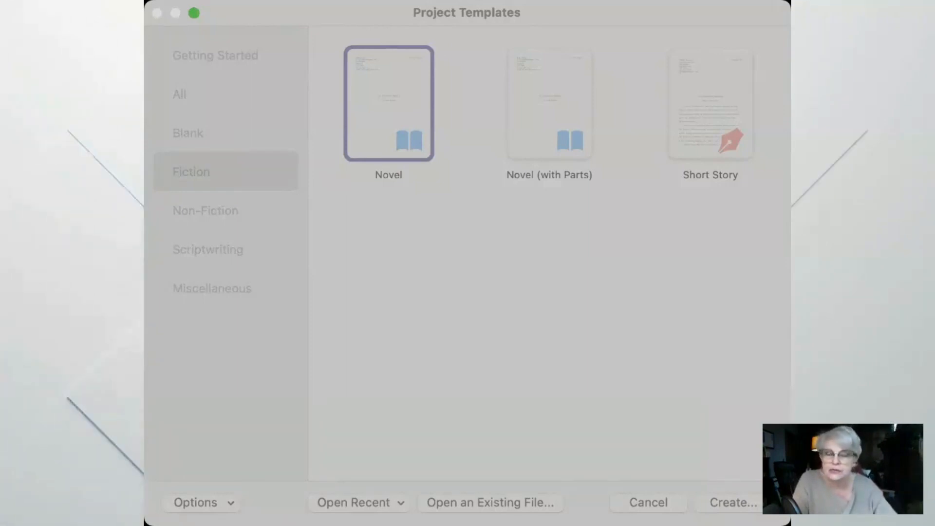
left_click(616, 320)
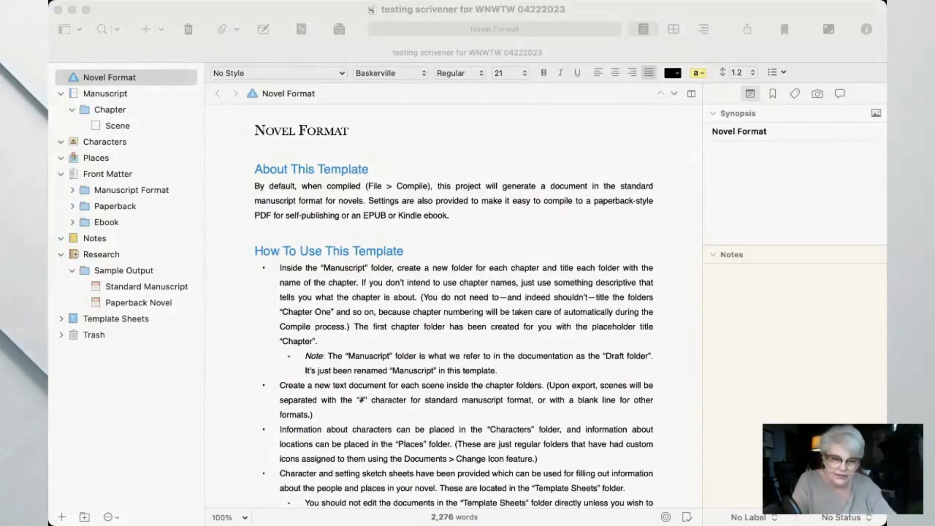
left_click(780, 16)
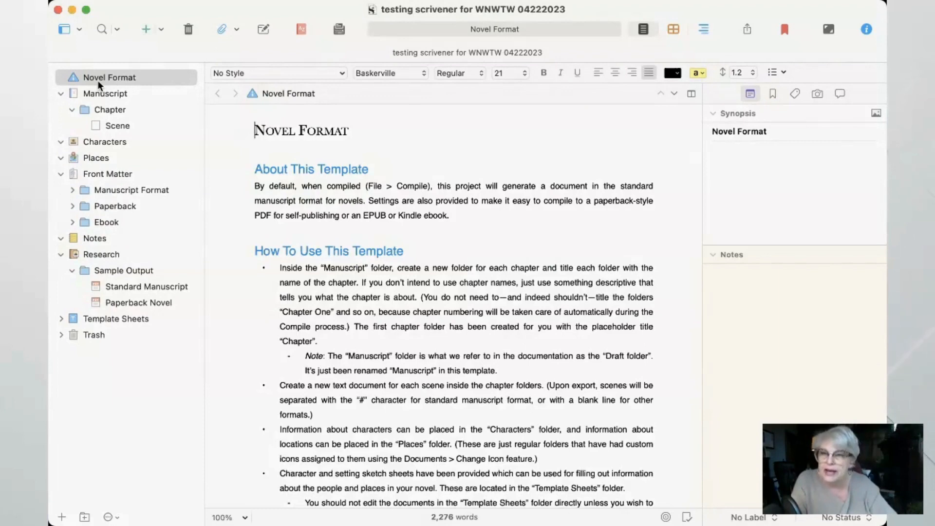
View the contents of the Manuscript folder and collapse it in the binder.
left_click(86, 89)
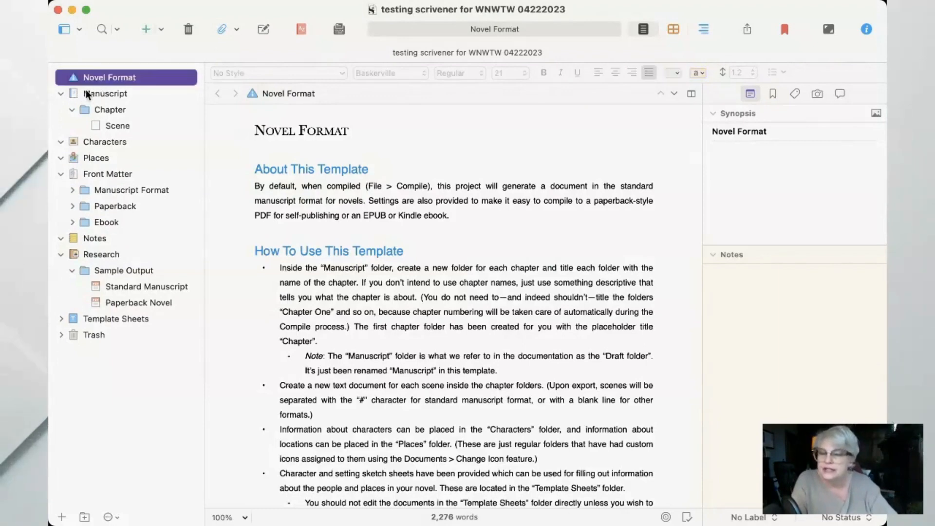
left_click(86, 91)
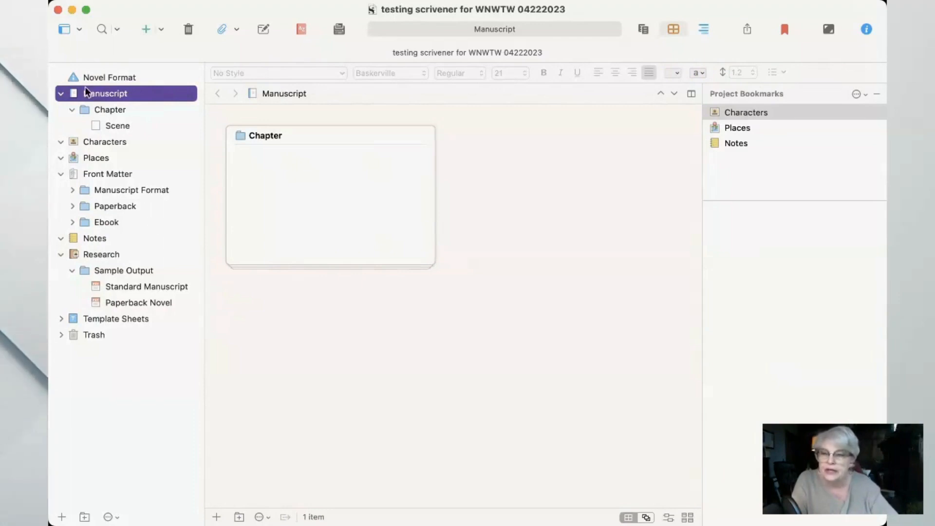
key("Left")
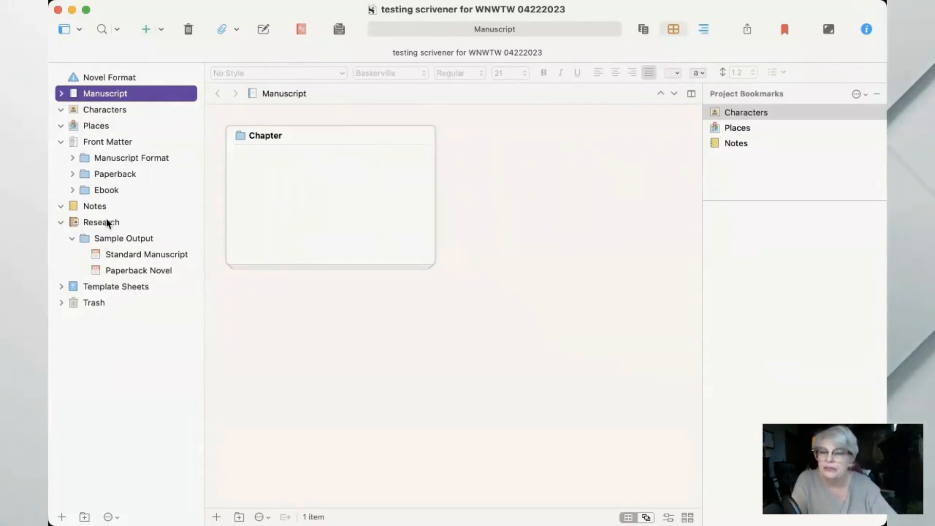
Open the Character Sketch in Template Sheets, clear its binder title and enter a character's name as the sheet's heading.
left_click(61, 286)
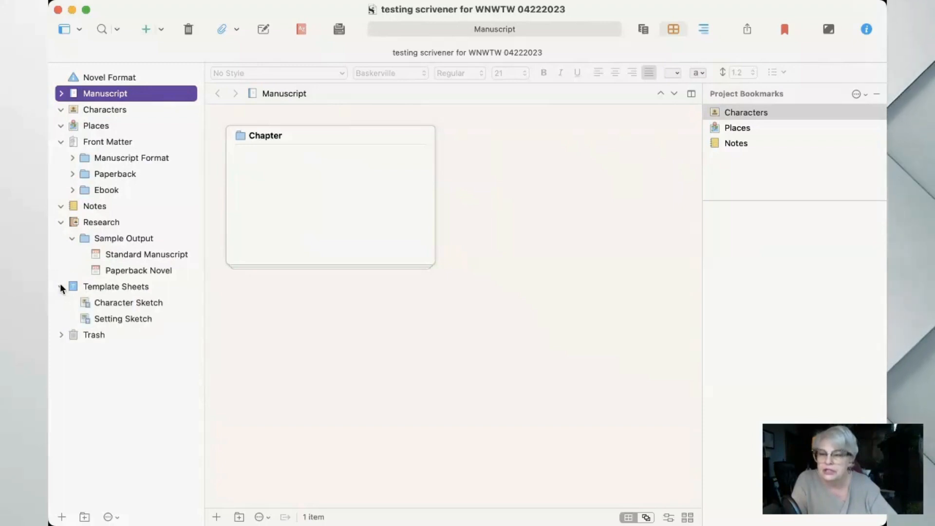
left_click(128, 303)
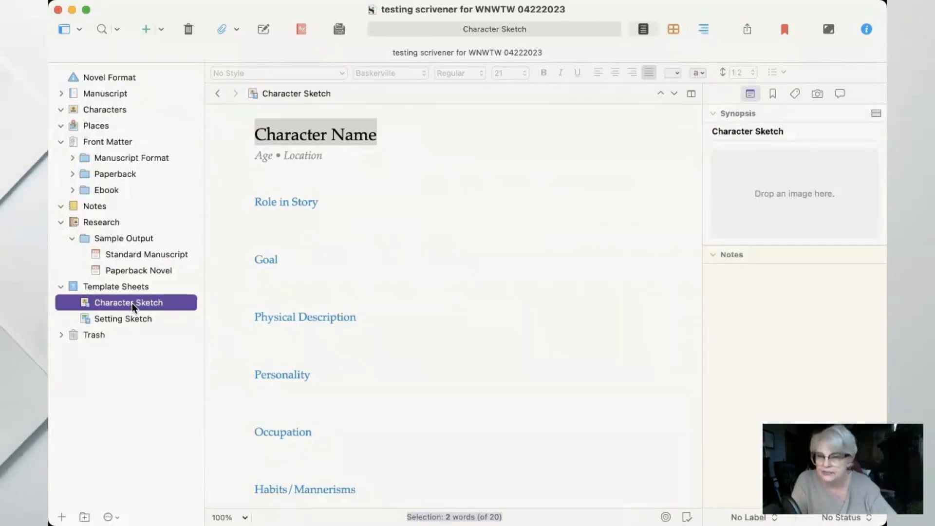
left_click(156, 302)
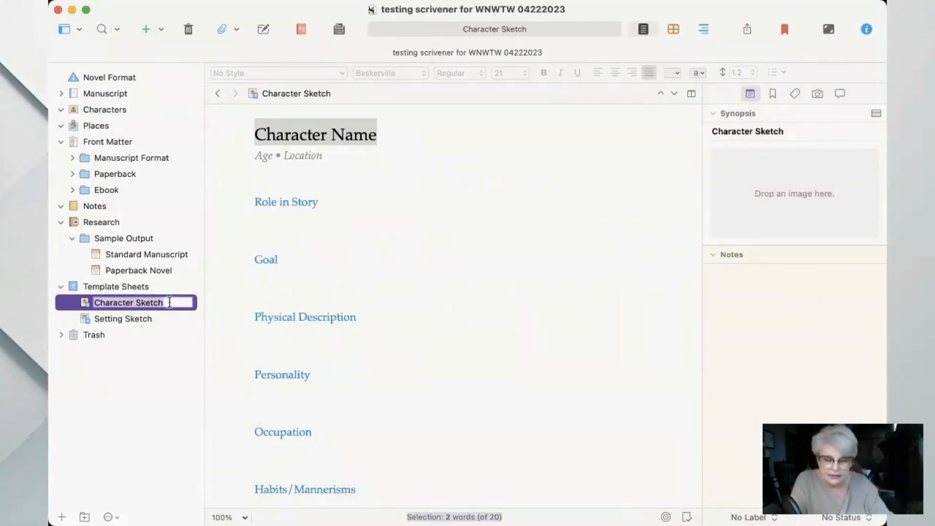
key("super+a")
key("BackSpace")
key("Return")
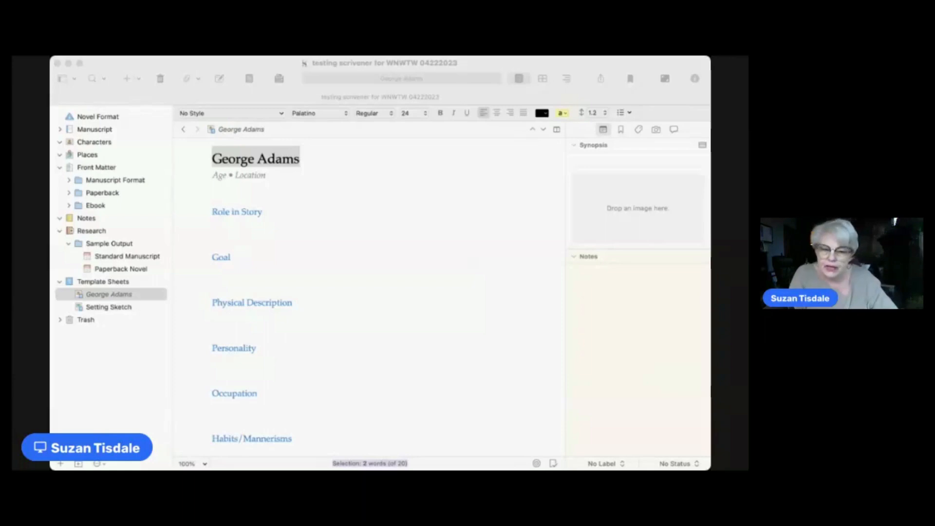
key("super+Tab")
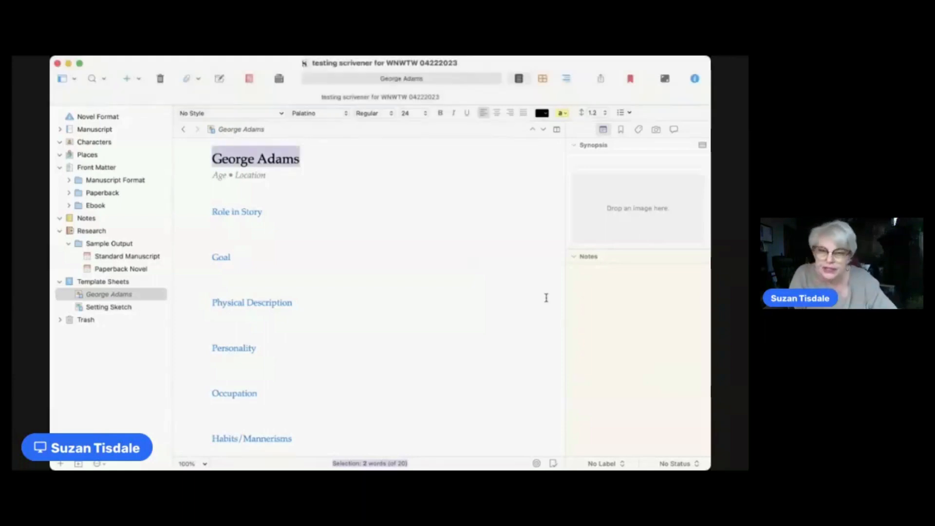
scroll(547, 298, "down", 1)
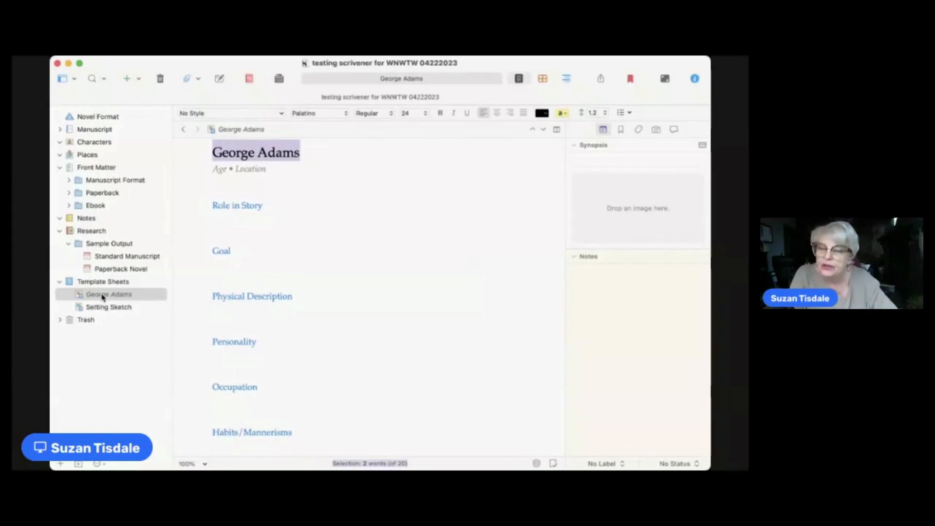
Replace the heading of the character sheet with a different character's name.
left_click(131, 295)
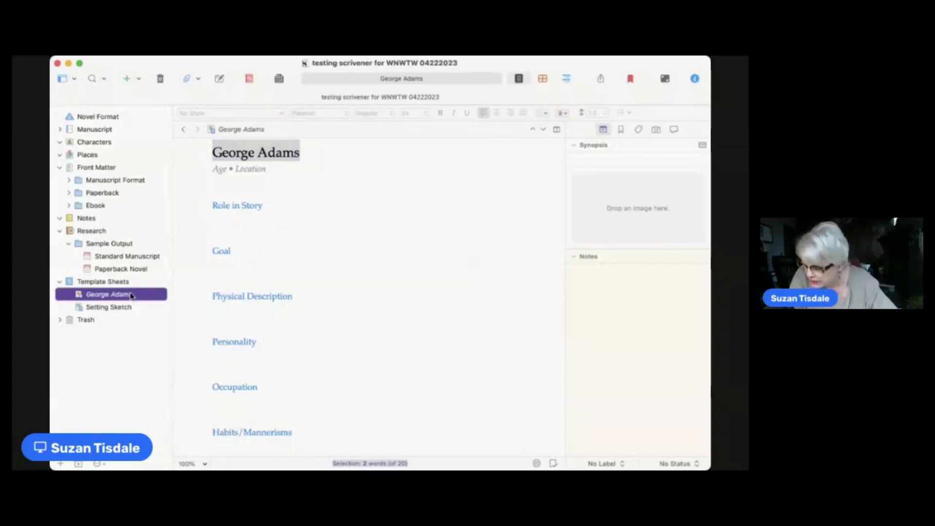
left_click(278, 144)
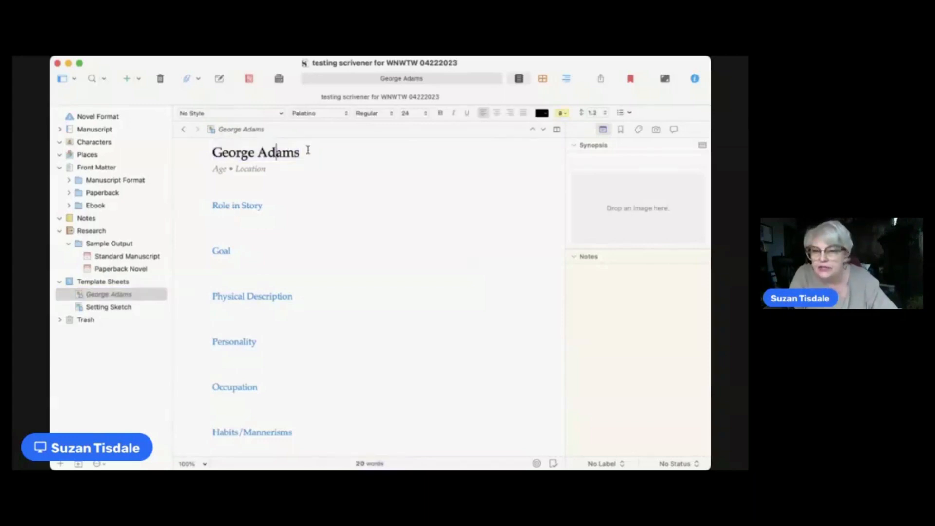
left_click_drag(300, 151, 170, 143)
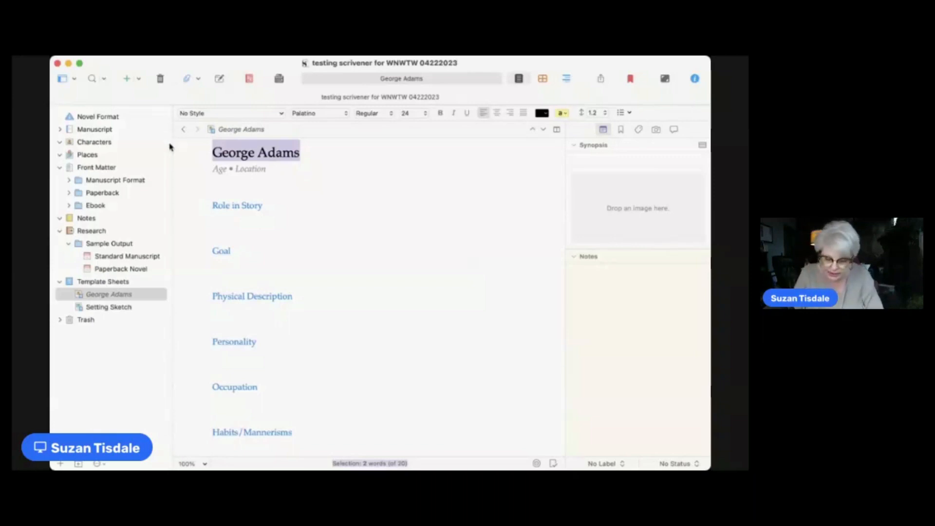
type("Betty Brown")
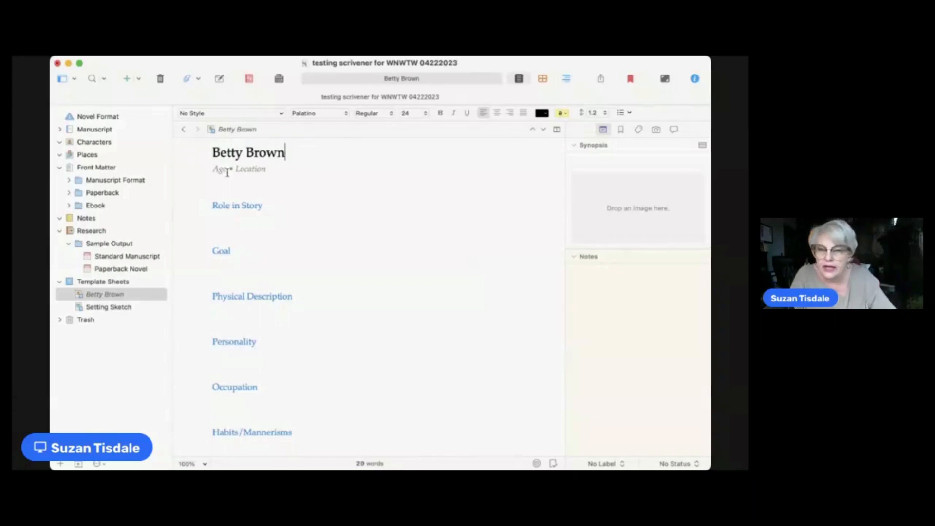
left_click(282, 183)
left_click(113, 295)
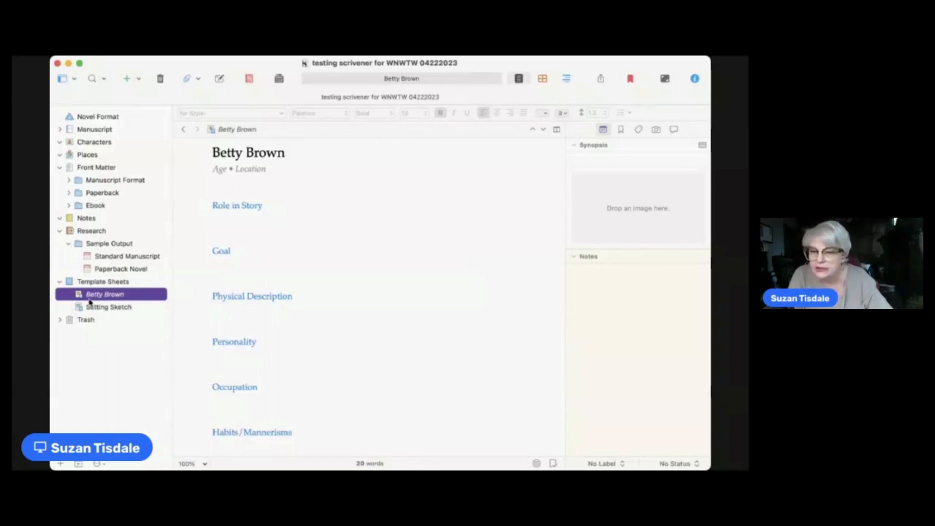
left_click(295, 155)
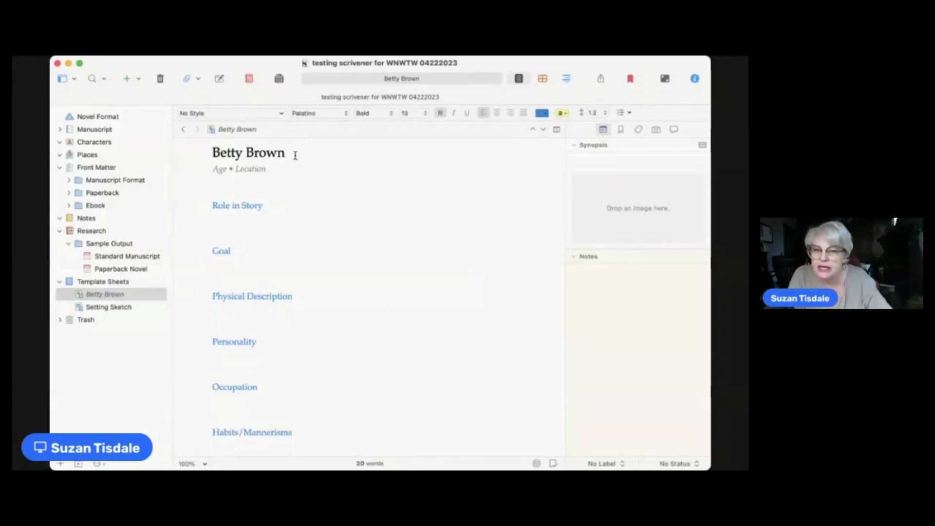
left_click(129, 298)
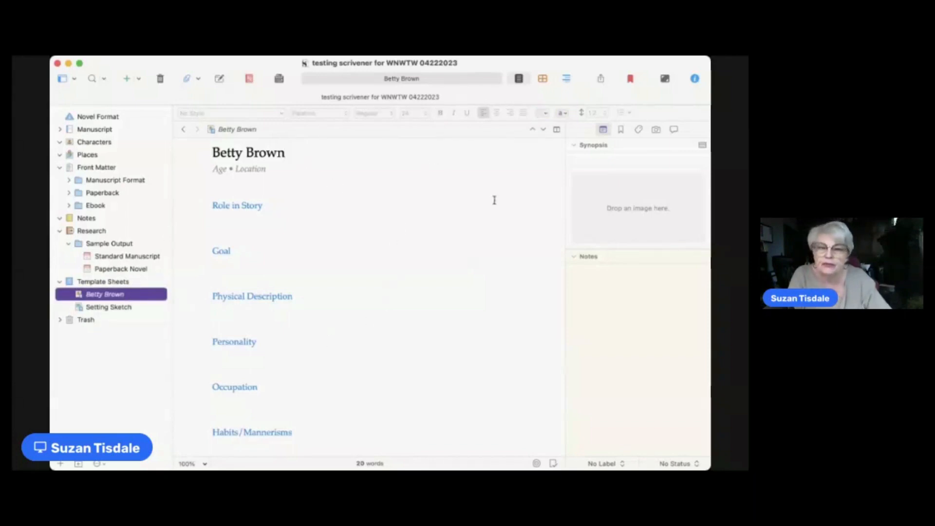
key("super+Tab")
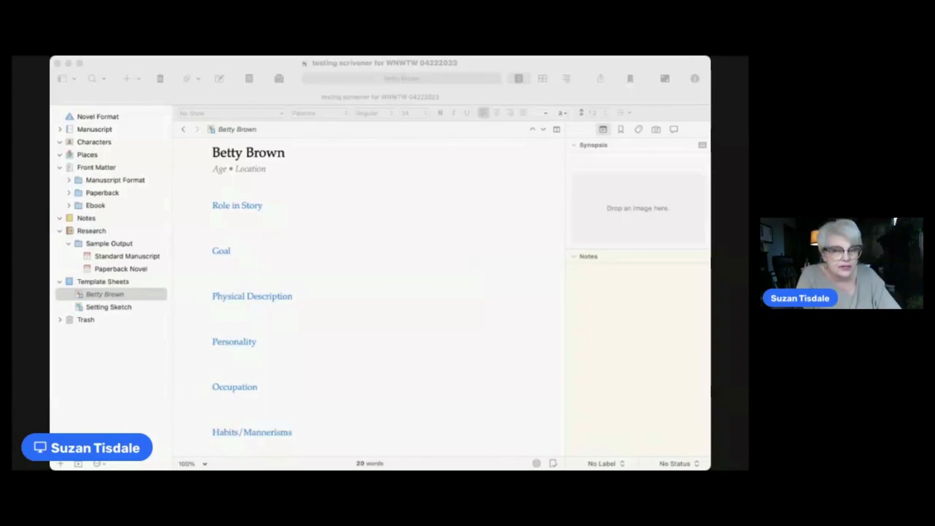
key("super+Tab")
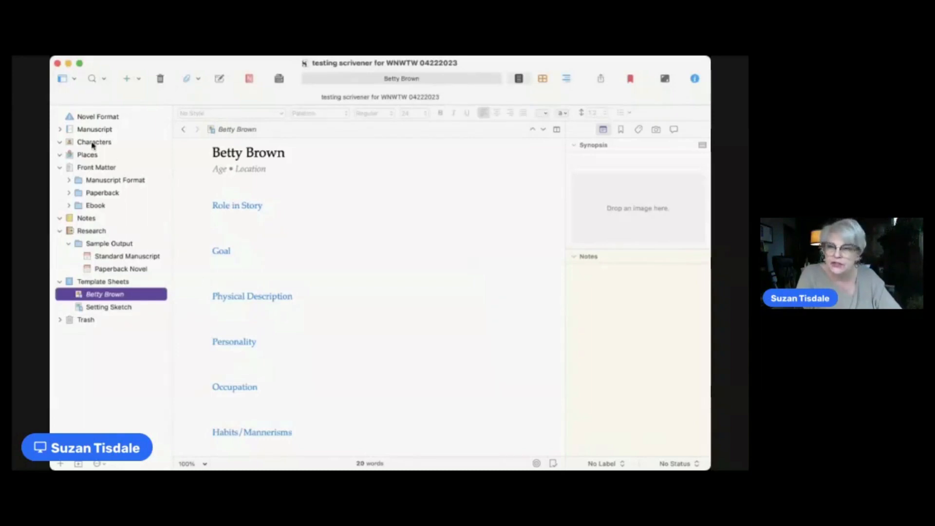
Expand the Manuscript and its Chapter folder, and open the Scene document inside.
left_click(63, 130)
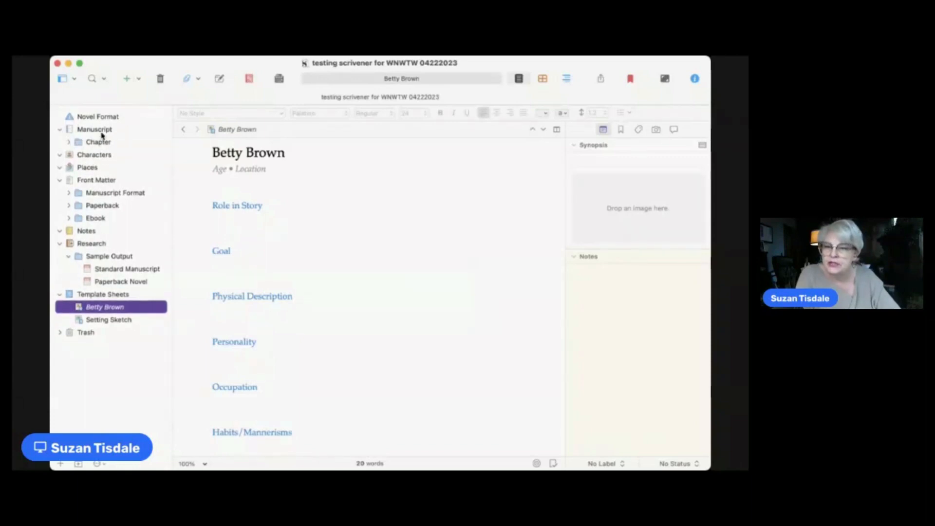
left_click(98, 143)
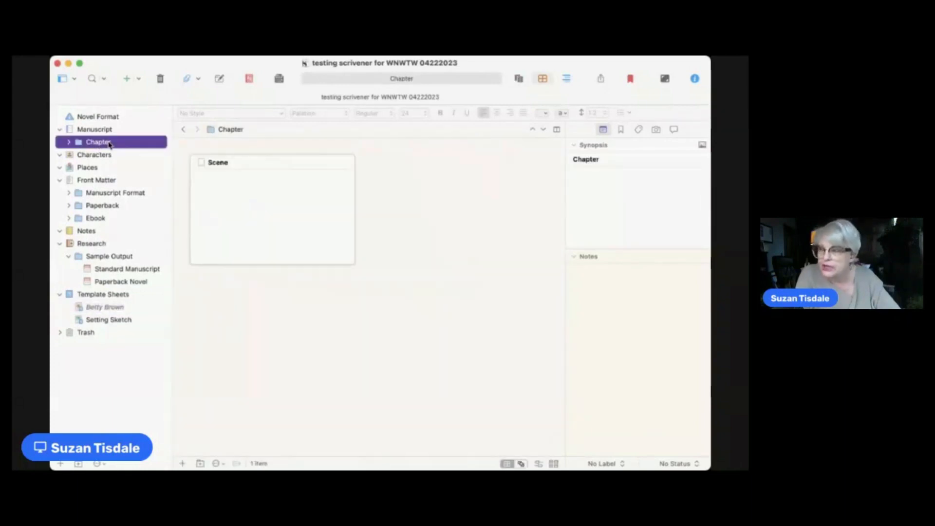
left_click(68, 142)
left_click(108, 156)
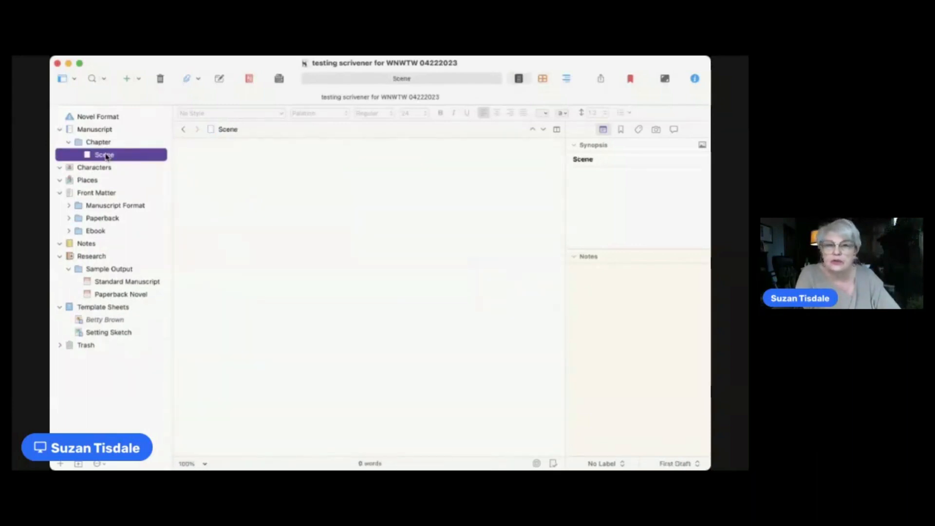
Add eight new folders after the Chapter folder inside the Manuscript.
left_click(92, 143)
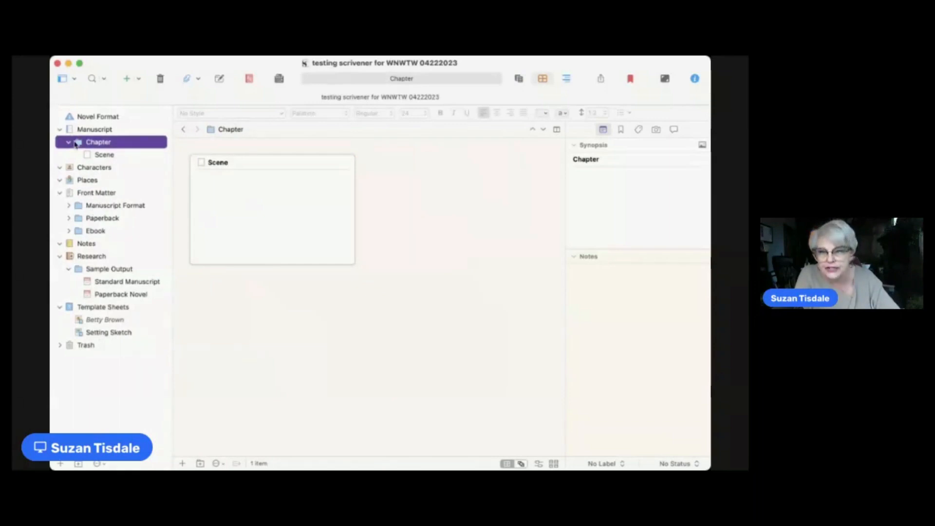
left_click(78, 464)
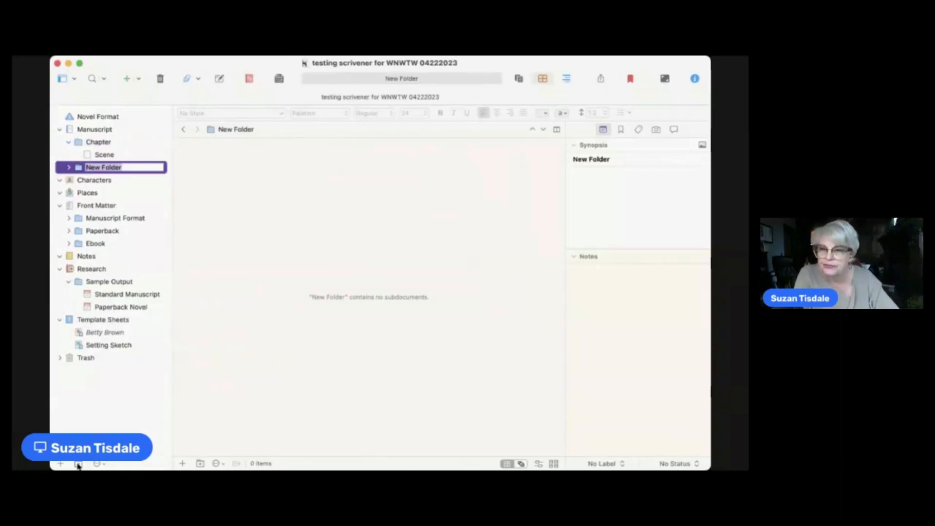
left_click(78, 464)
left_click(78, 464)
left_click(78, 464)
left_click(78, 464)
left_click(78, 463)
left_click(78, 463)
left_click(78, 463)
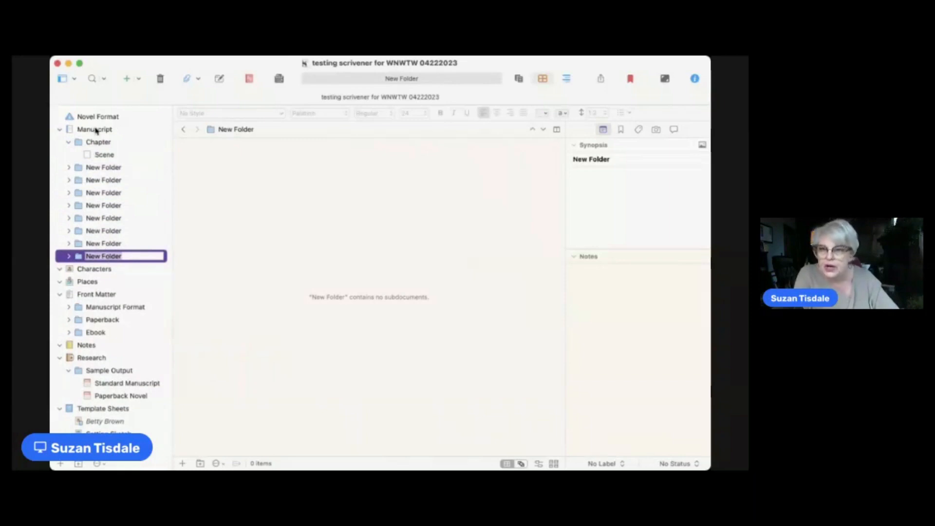
Rename the Chapter folder as Prologue and open its Scene document.
left_click(107, 145)
left_click(107, 143)
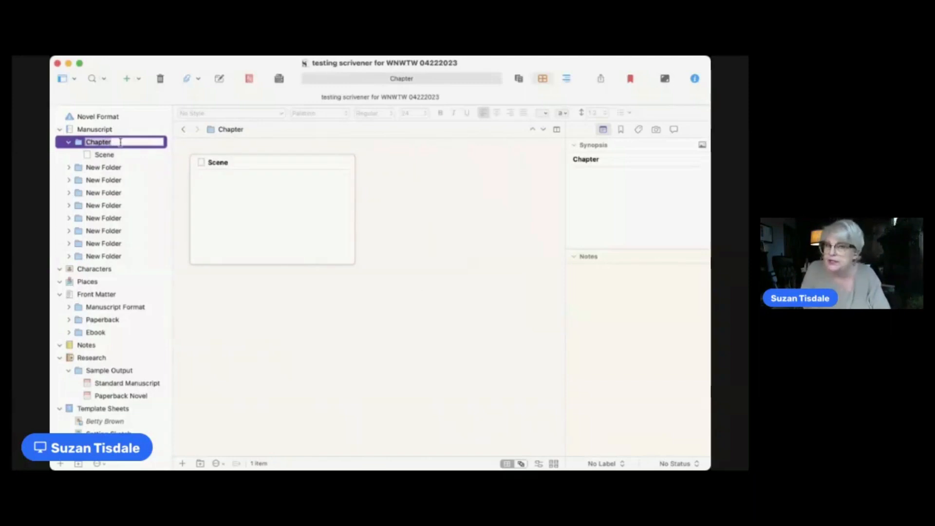
type("Prol")
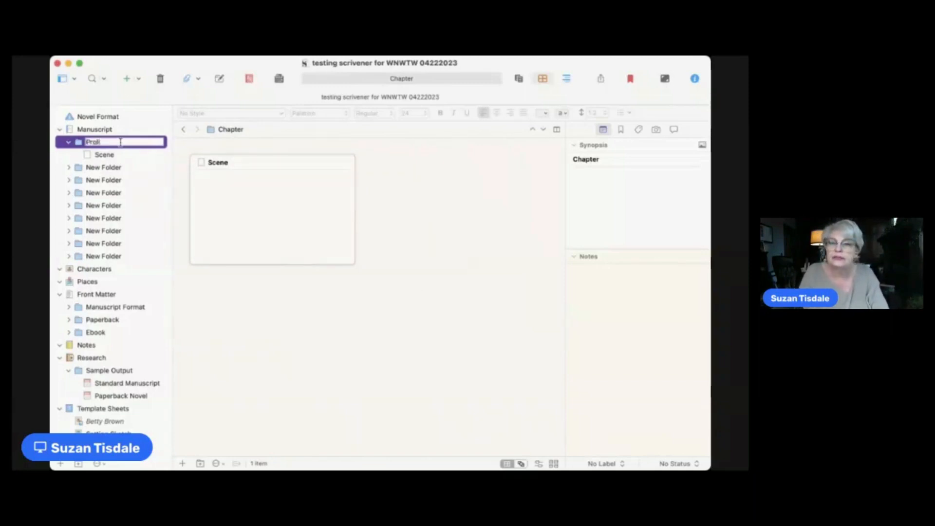
type("ogue")
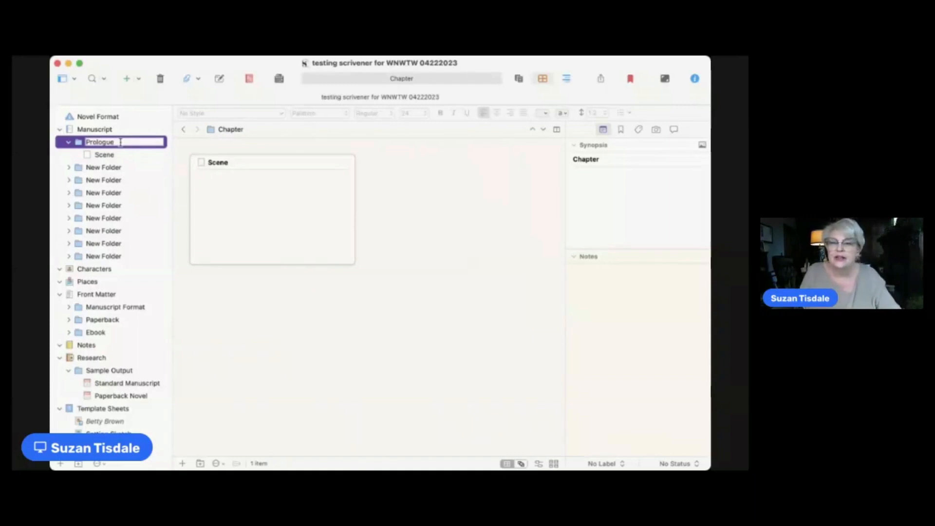
left_click(111, 157)
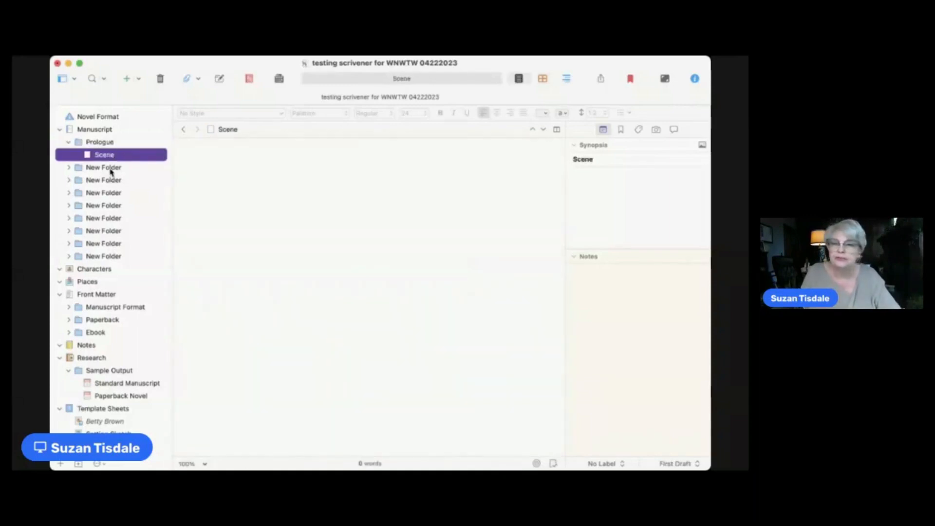
Rename the first three new folders below Prologue as Chapter One, Chapter Two and Chapter Three.
left_click(111, 172)
left_click(112, 173)
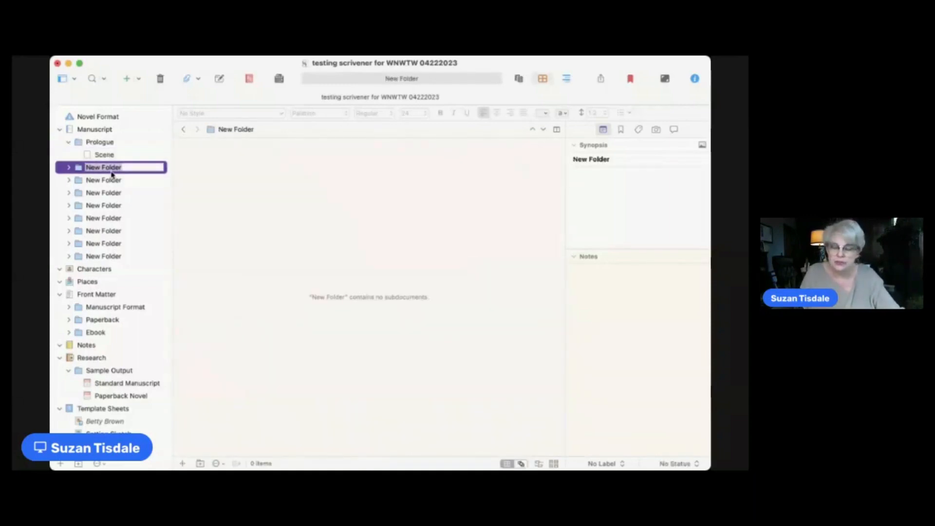
type("Chapter One")
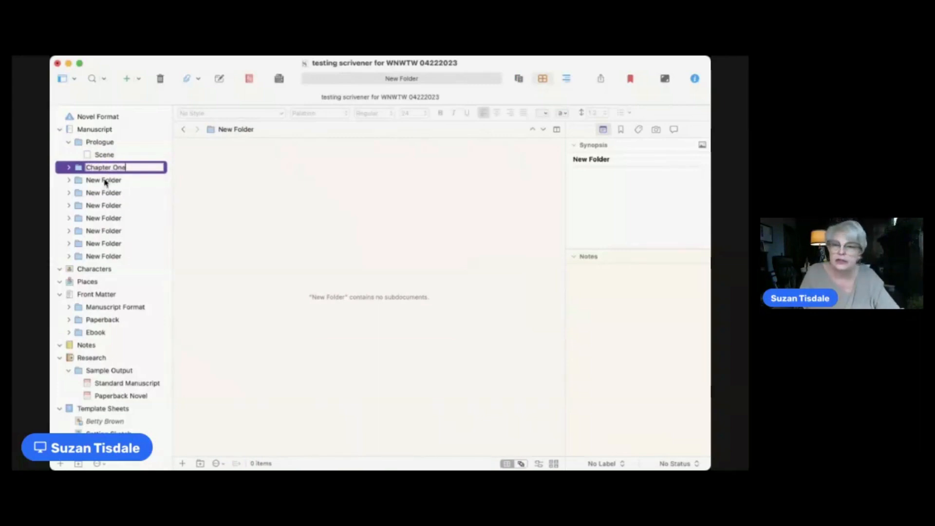
left_click(104, 180)
left_click(104, 180)
type("Chapt")
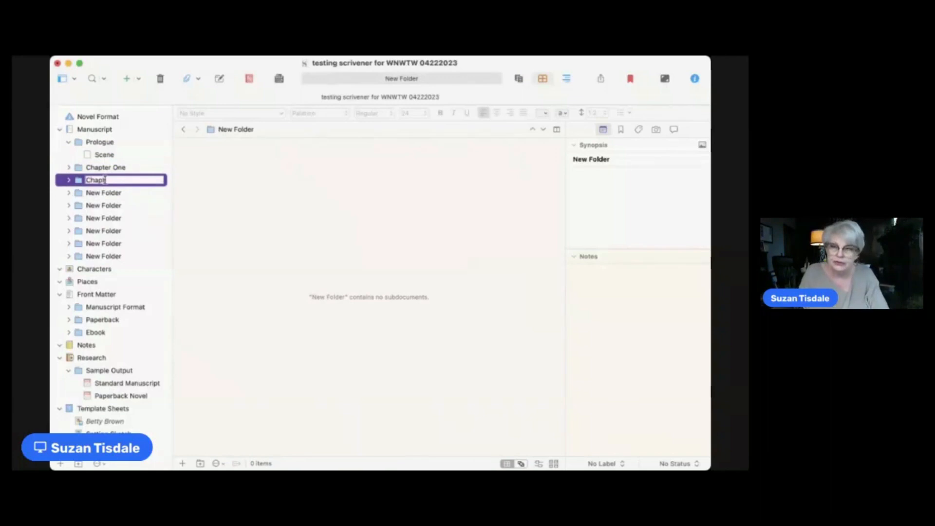
type("er Two")
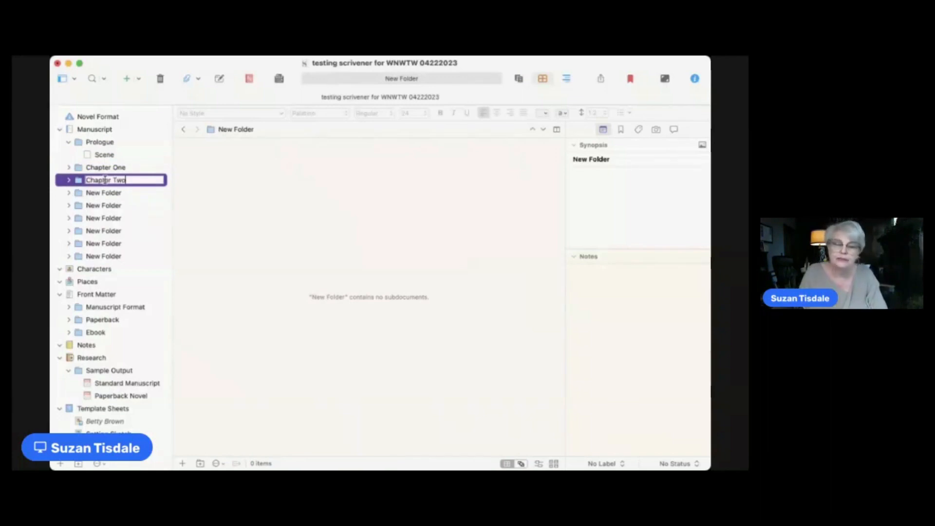
left_click(92, 194)
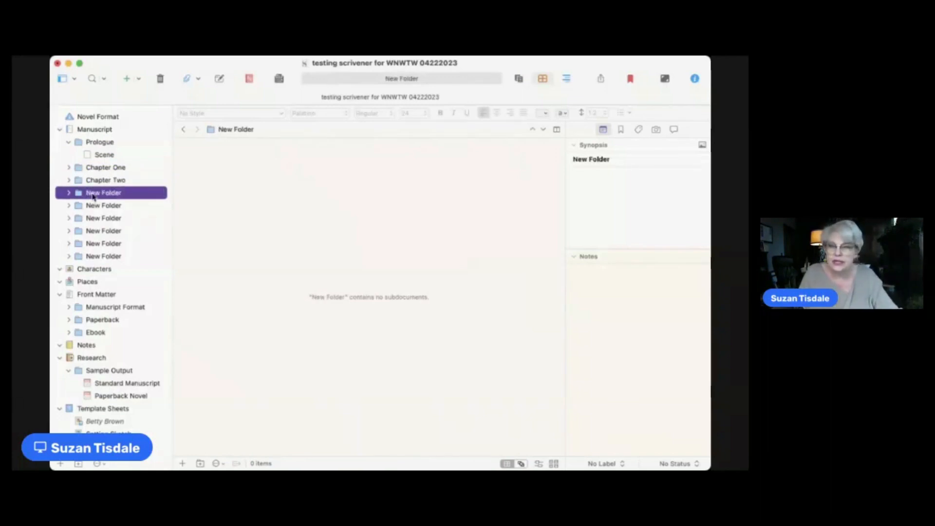
left_click(93, 194)
type("Chapter")
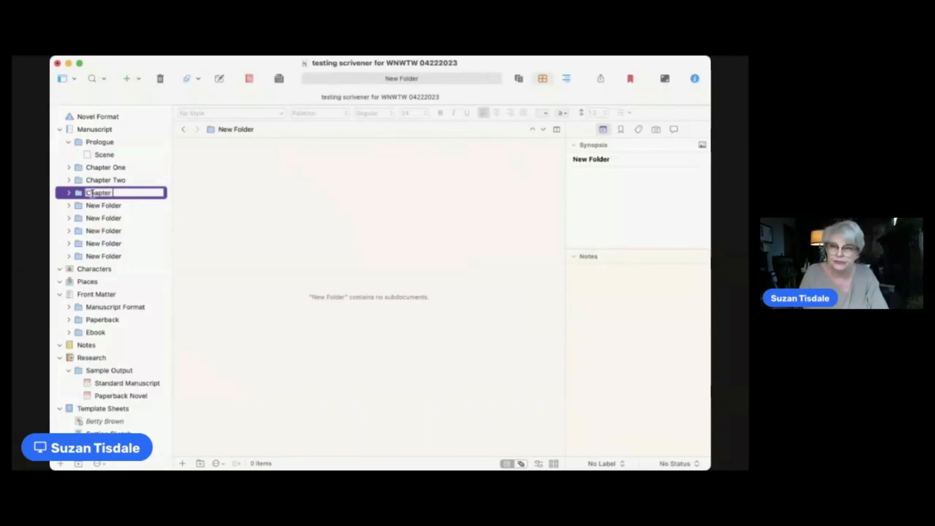
type(" Three")
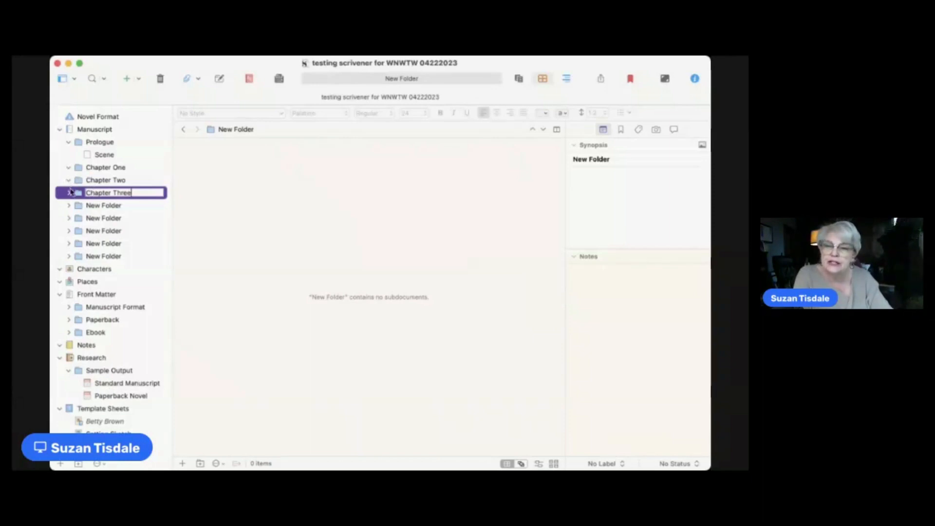
Expand the Chapter Three folder and add five untitled documents inside the Chapter One folder.
left_click(69, 193)
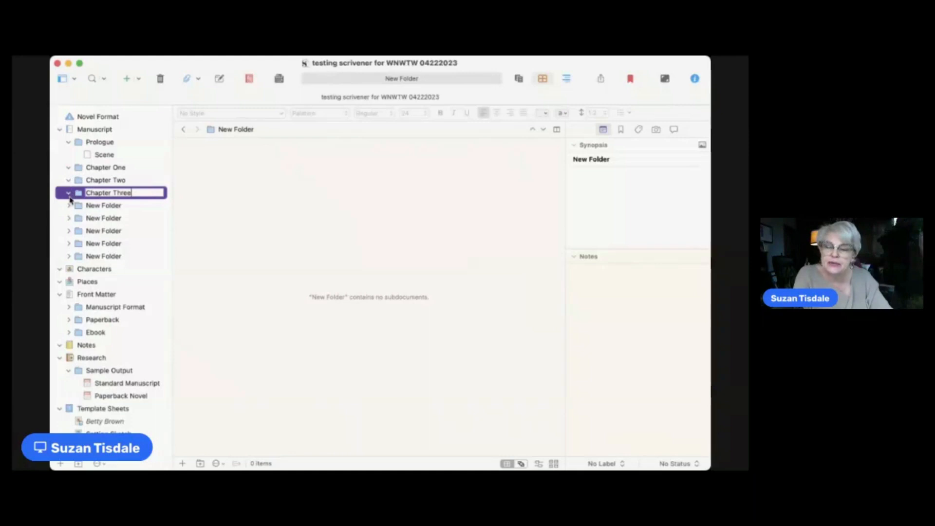
left_click(85, 168)
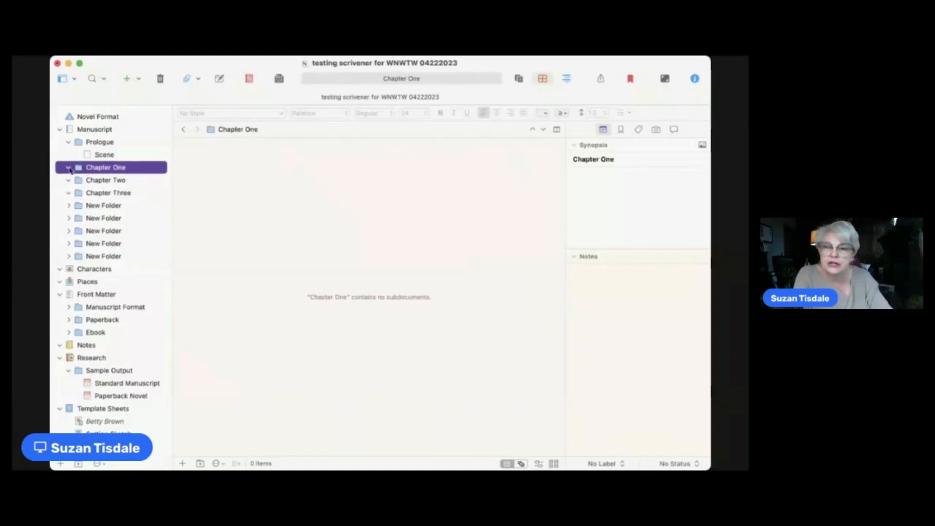
left_click(127, 80)
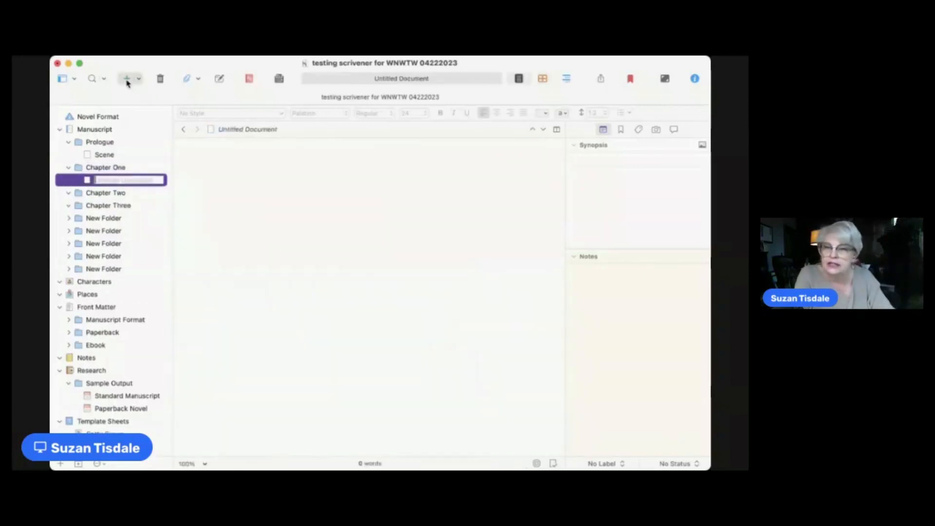
left_click(127, 81)
left_click(127, 80)
left_click(127, 81)
left_click(128, 81)
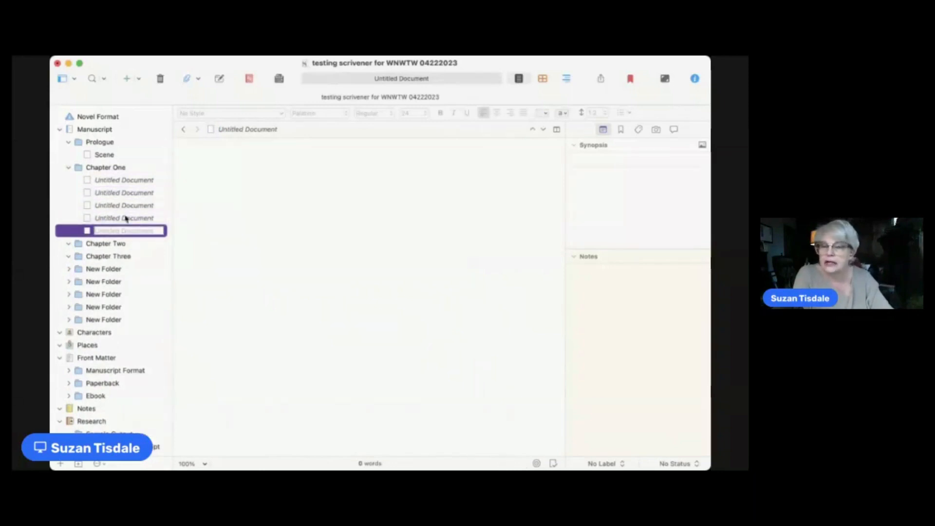
Add four untitled documents inside the Chapter Two folder.
left_click(98, 244)
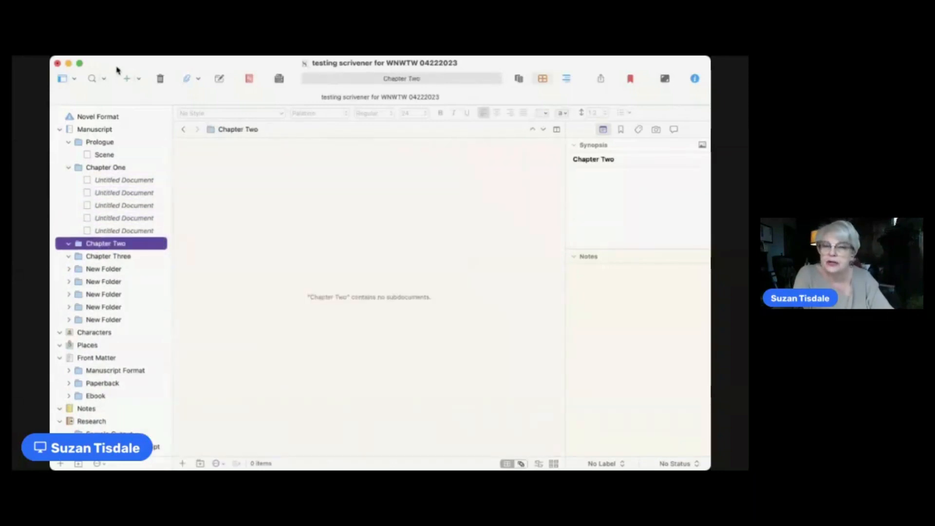
left_click(126, 80)
left_click(126, 80)
left_click(127, 80)
left_click(126, 79)
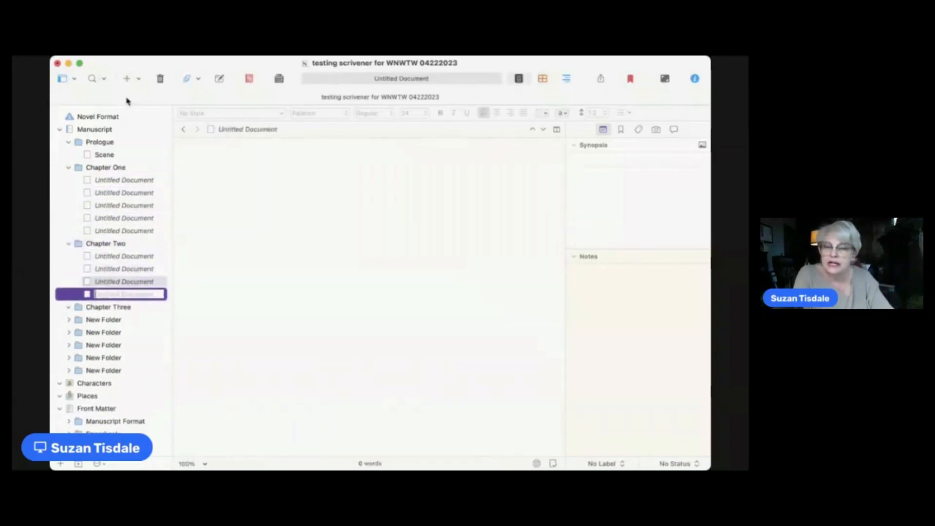
Add four untitled documents inside the Chapter Three folder.
left_click(123, 307)
left_click(126, 79)
left_click(126, 80)
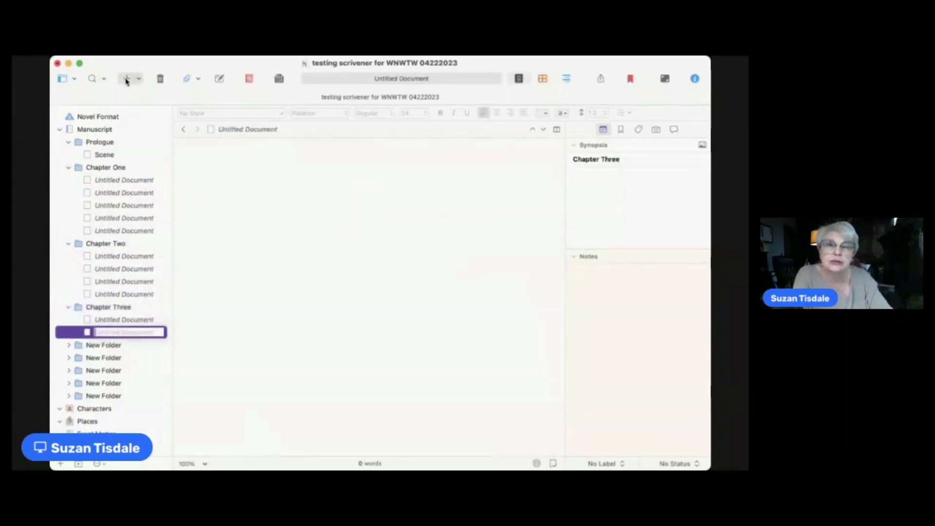
left_click(126, 80)
left_click(126, 79)
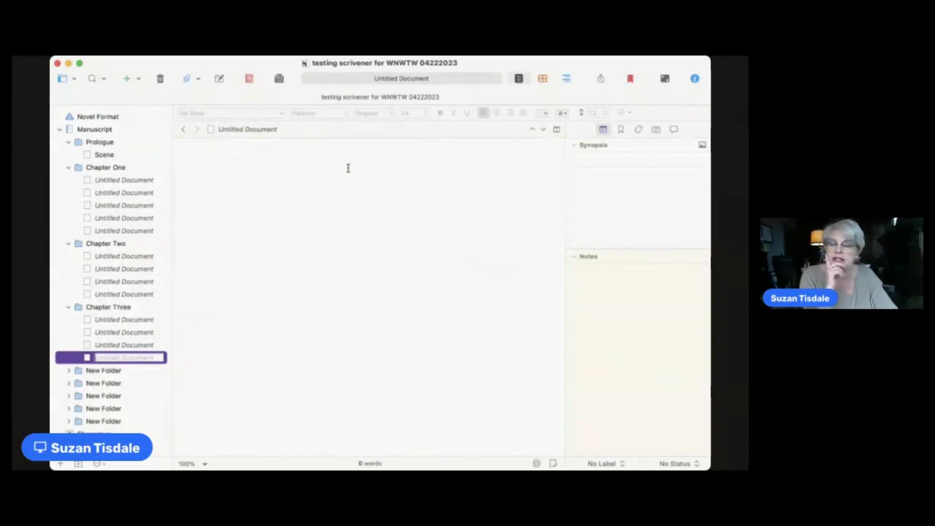
Open the first document in Chapter One and look at its empty Synopsis and Notes areas.
left_click(120, 181)
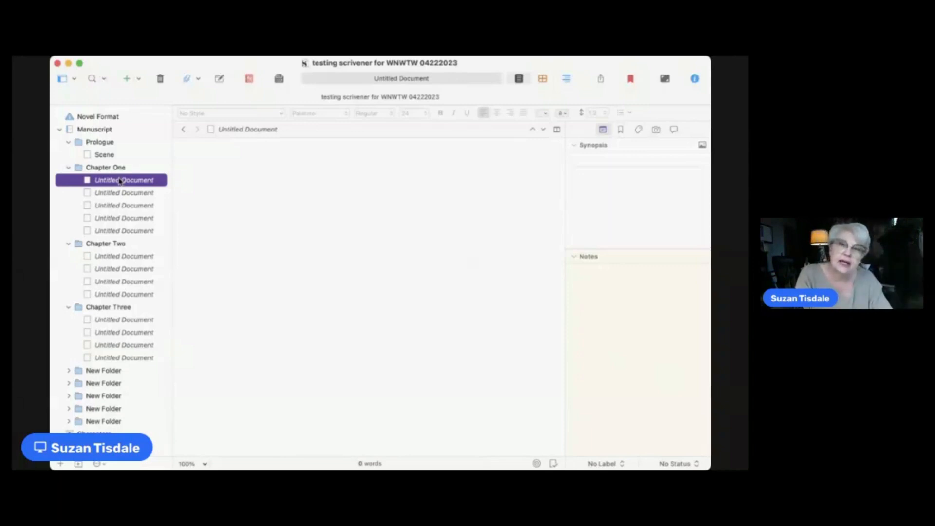
key("super+Tab")
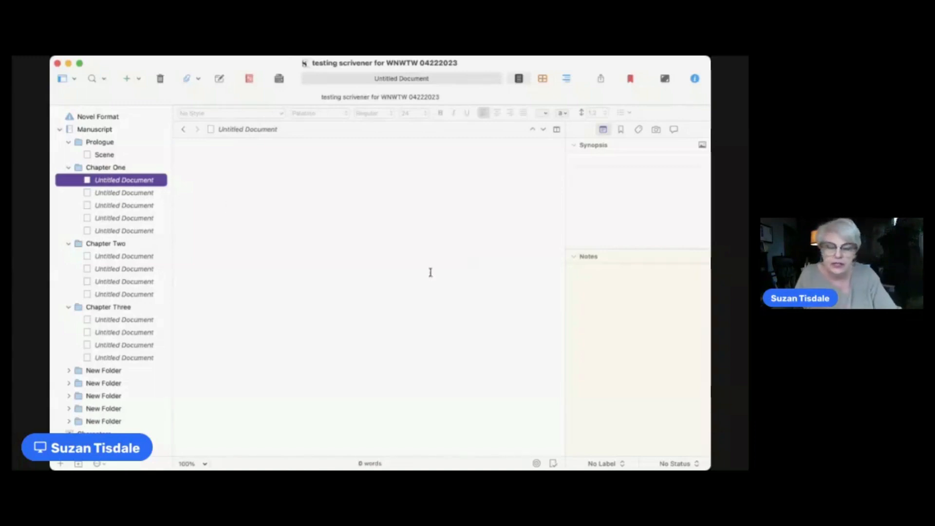
left_click(622, 282)
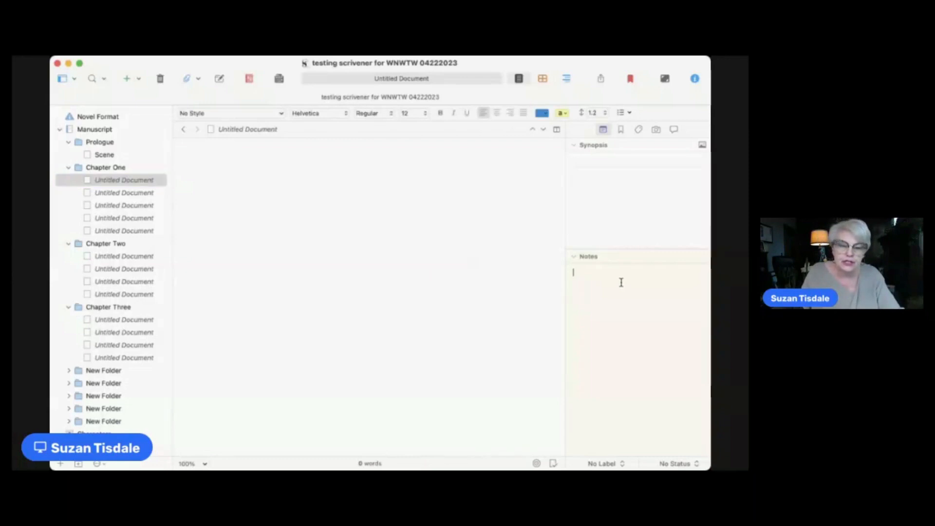
left_click(614, 195)
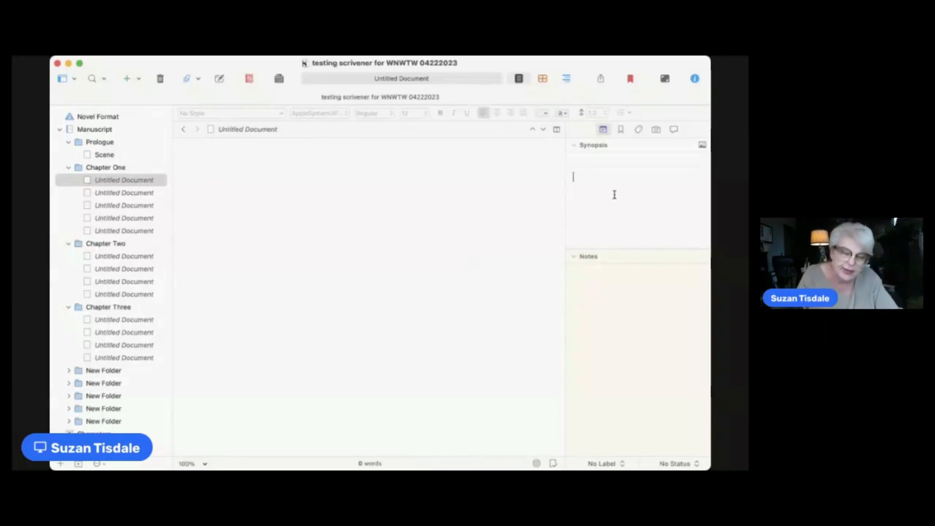
left_click(616, 303)
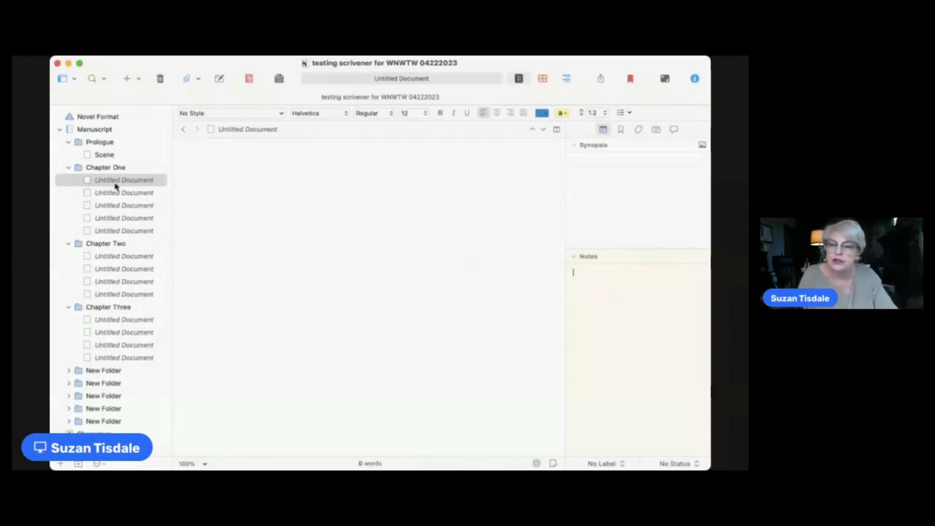
Add the note "Start the chapter off with a bang!" to the Chapter One folder.
left_click(112, 167)
left_click(664, 302)
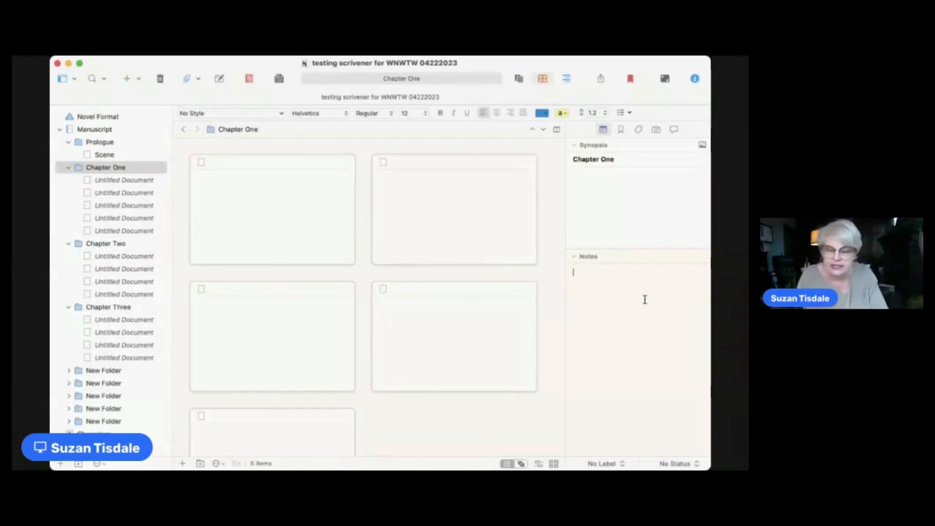
type("Start the")
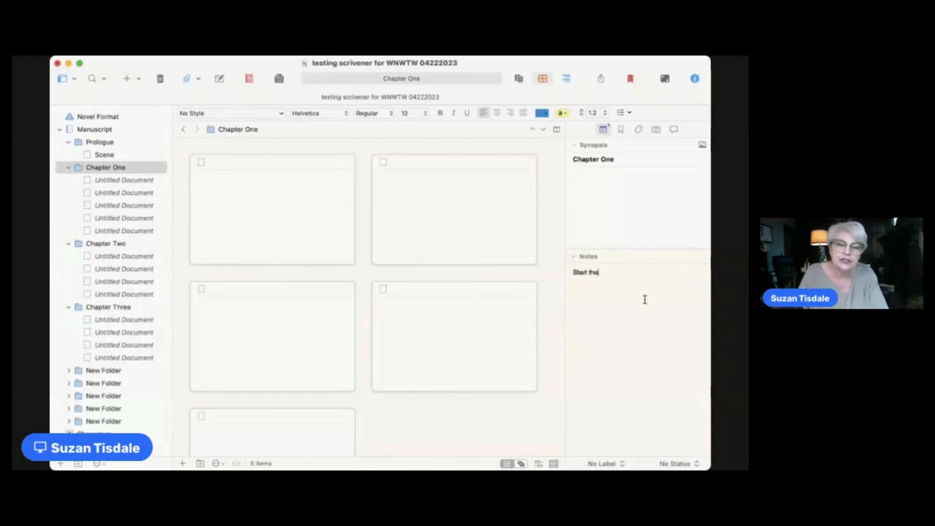
type(" chapter of")
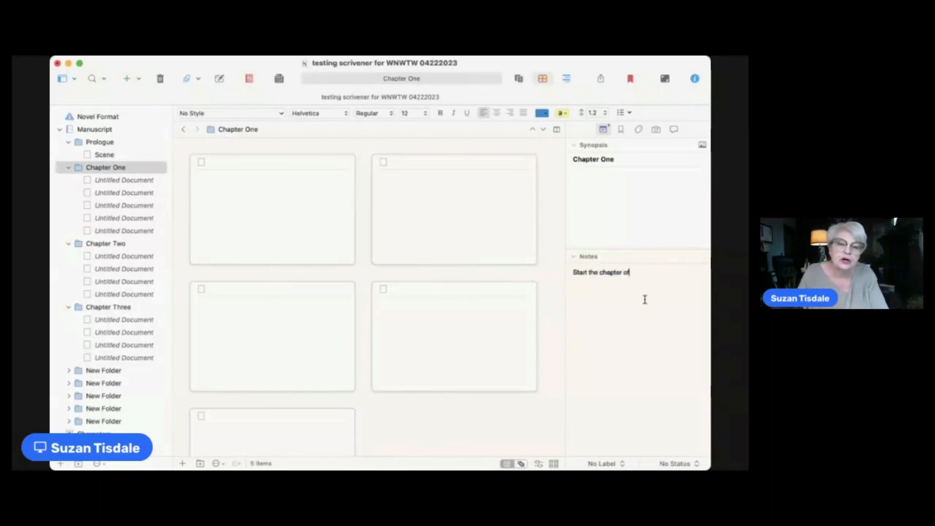
type("f with a bang!")
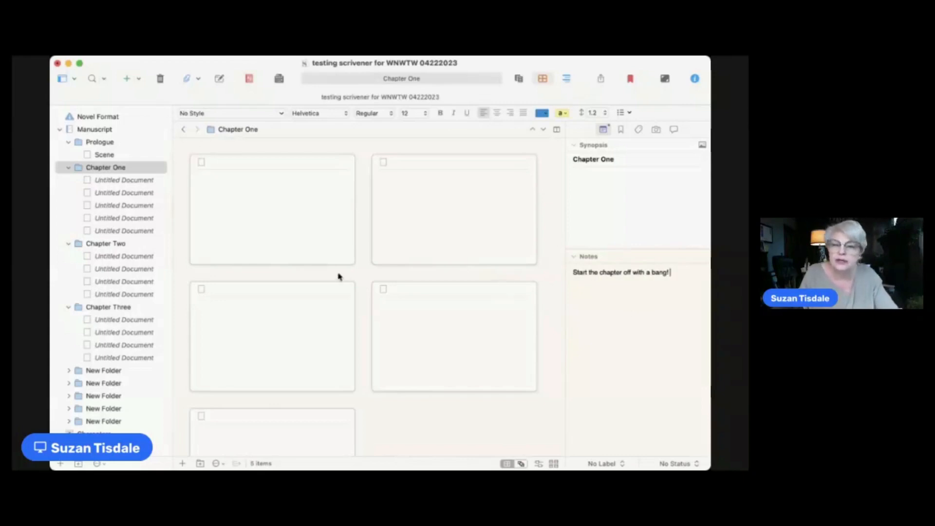
Add a note to Chapter One's first index card: the character's name followed by "has a time bomb. Make sure it doesn't explode.".
left_click(321, 244)
left_click(321, 247)
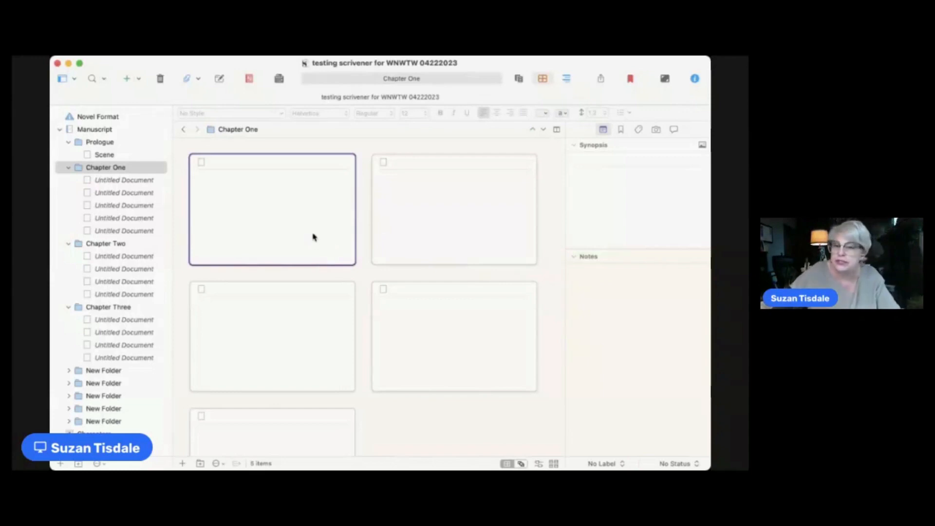
left_click(607, 290)
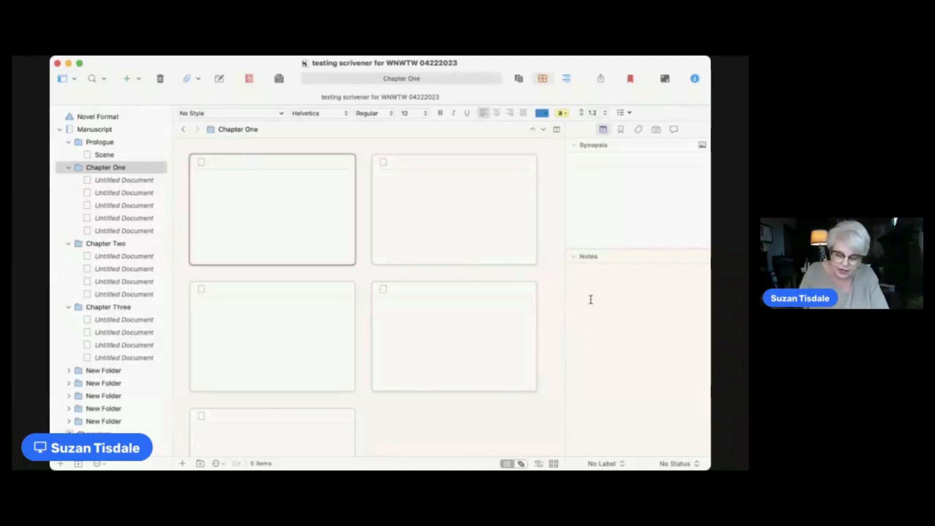
type("Gre")
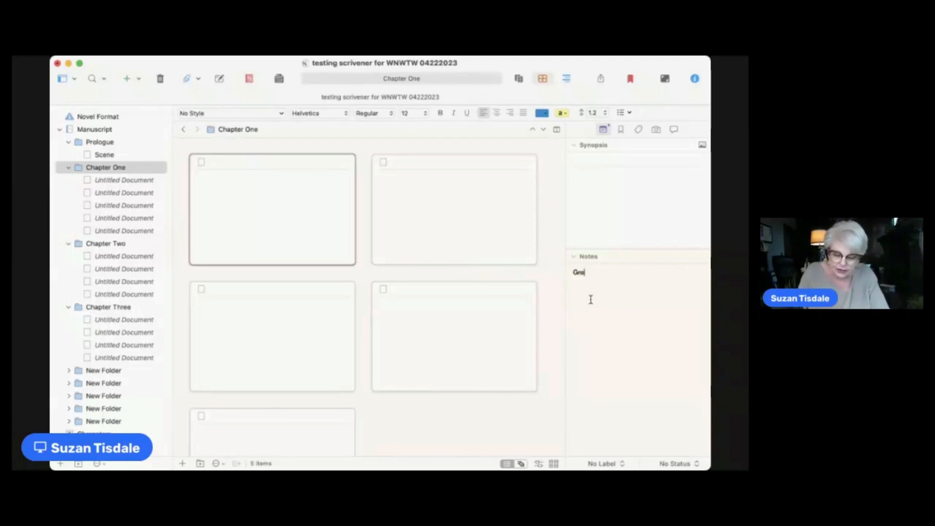
type("gg has a ti")
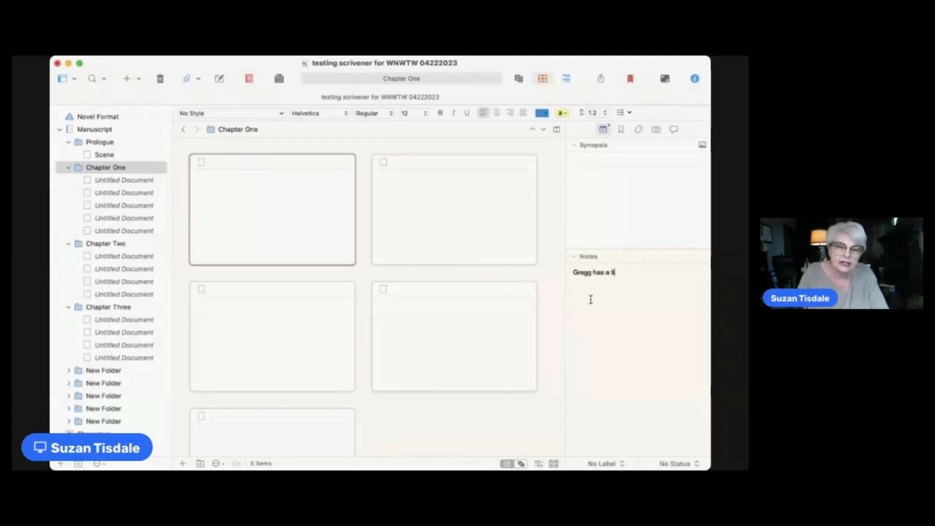
type("me bomb. ")
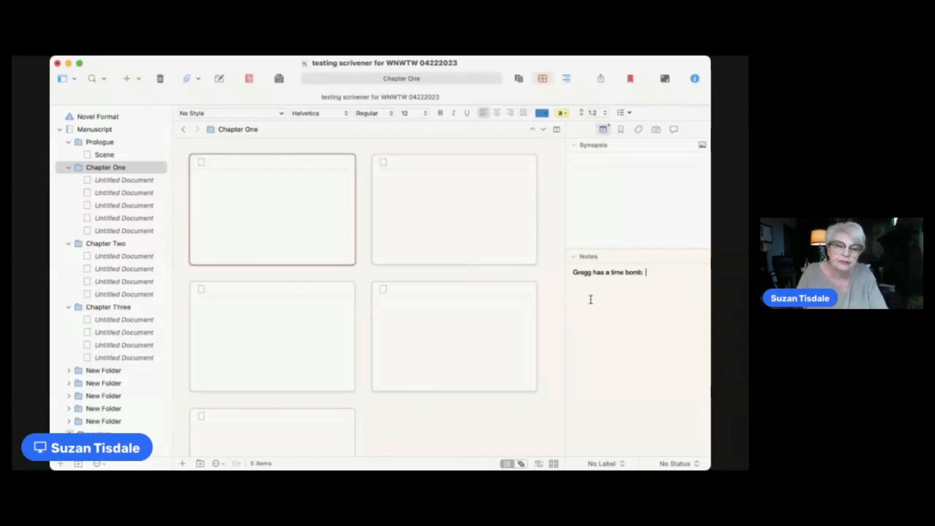
type("Make sure ")
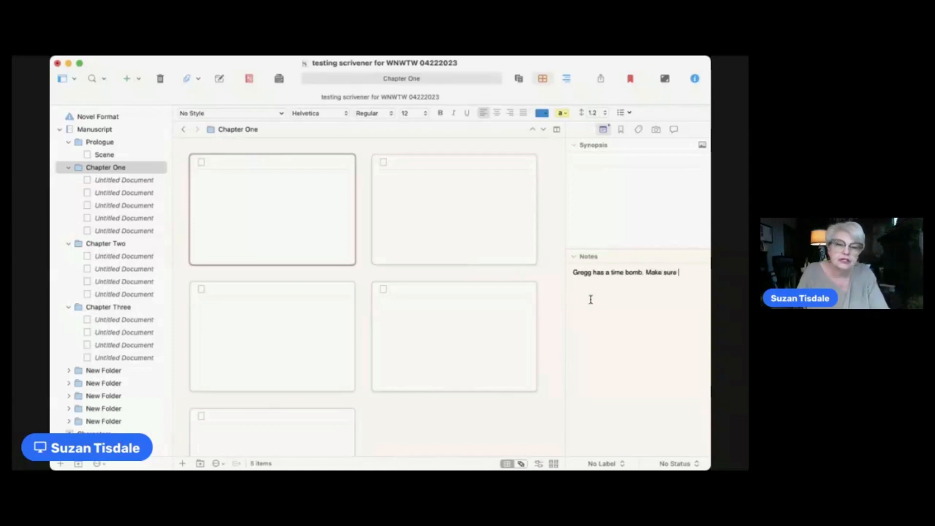
type("it doesn't ")
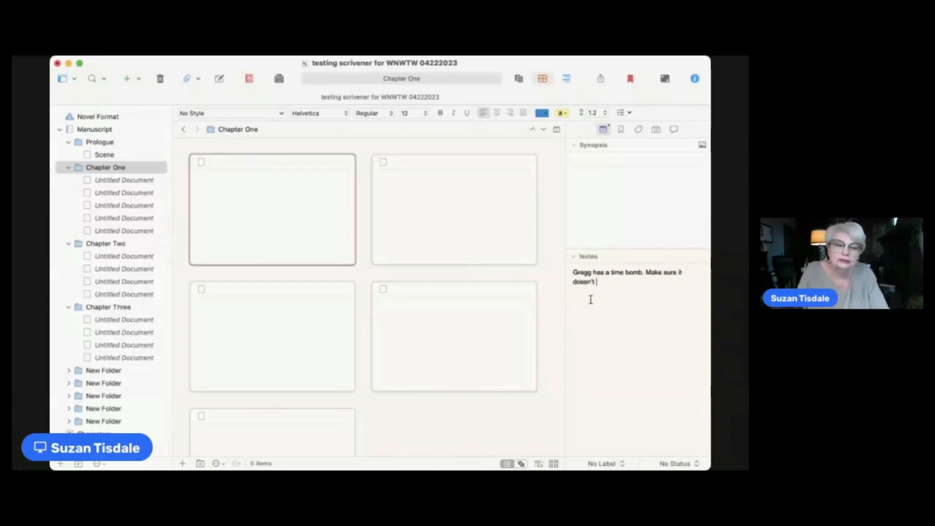
type("explode.")
Write "It was a dark and stormy night." in the first document of Chapter One.
left_click(141, 180)
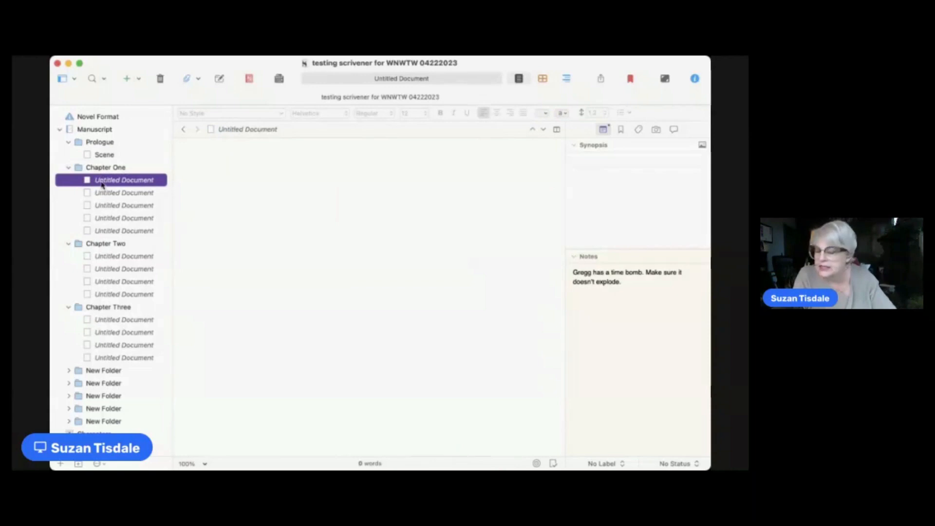
left_click(317, 178)
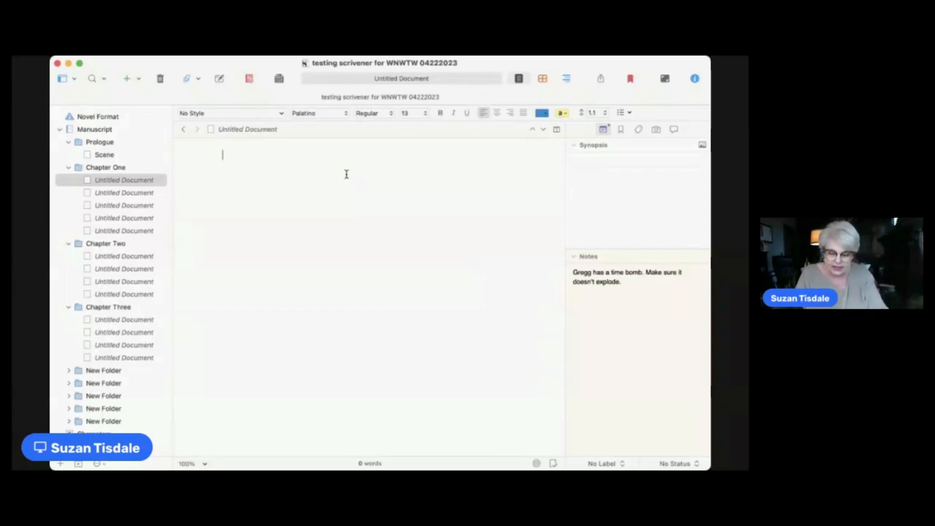
type("It was a da")
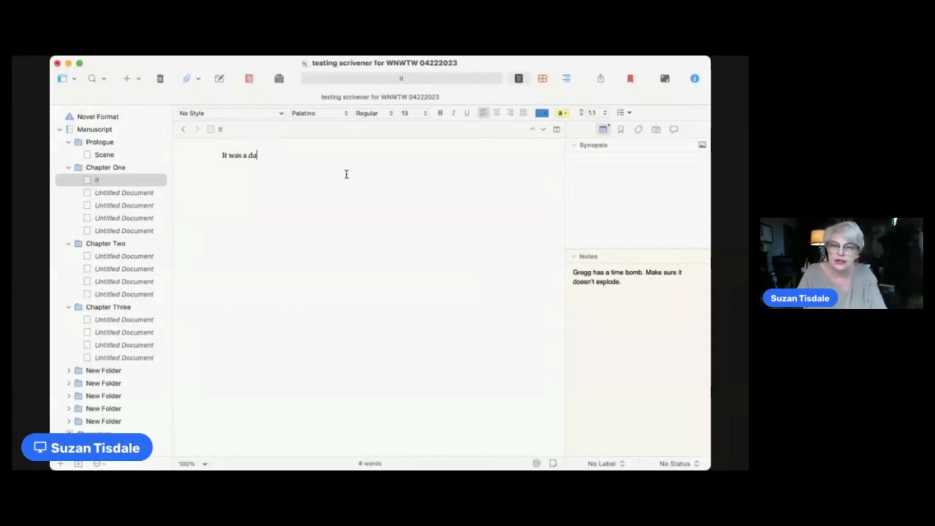
type("rk and strom")
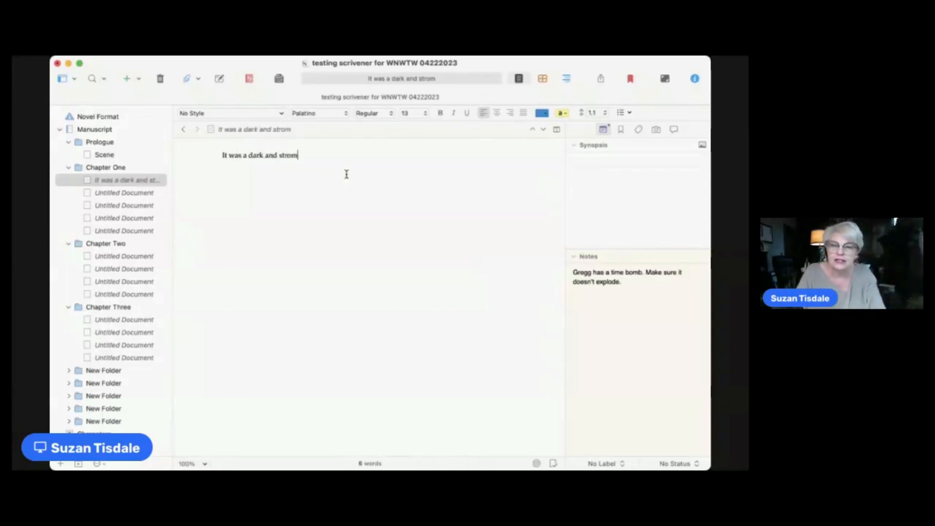
key("BackSpace")
key("BackSpace")
key("BackSpace")
type("ormy night")
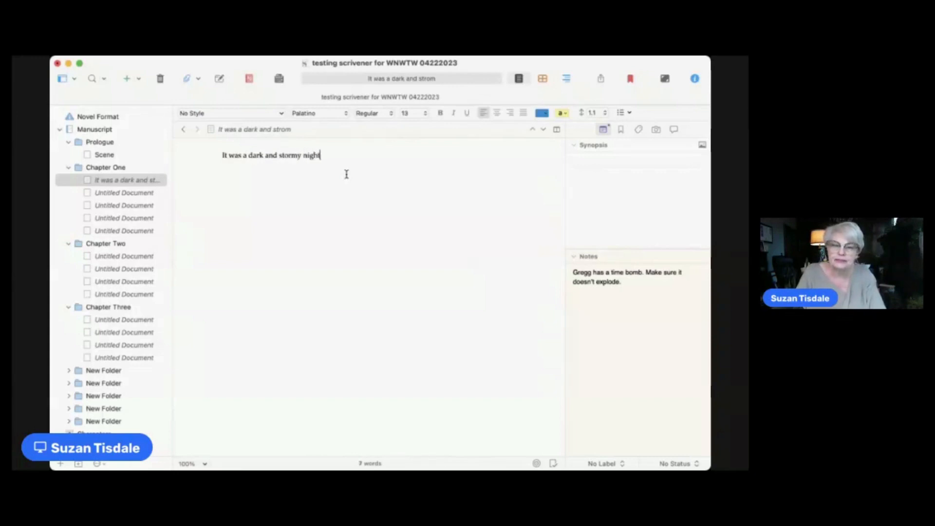
type(".")
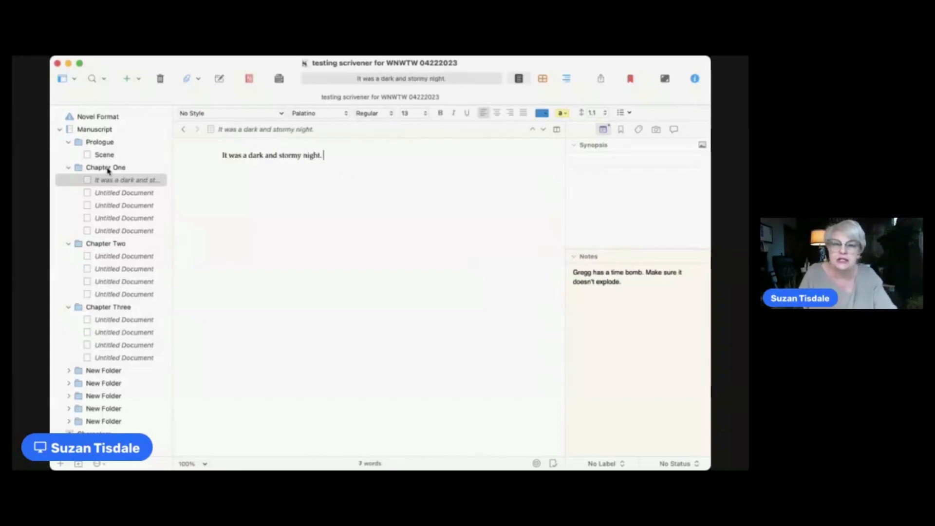
Write "The rain was relentless." in the second document of Chapter One.
left_click(114, 193)
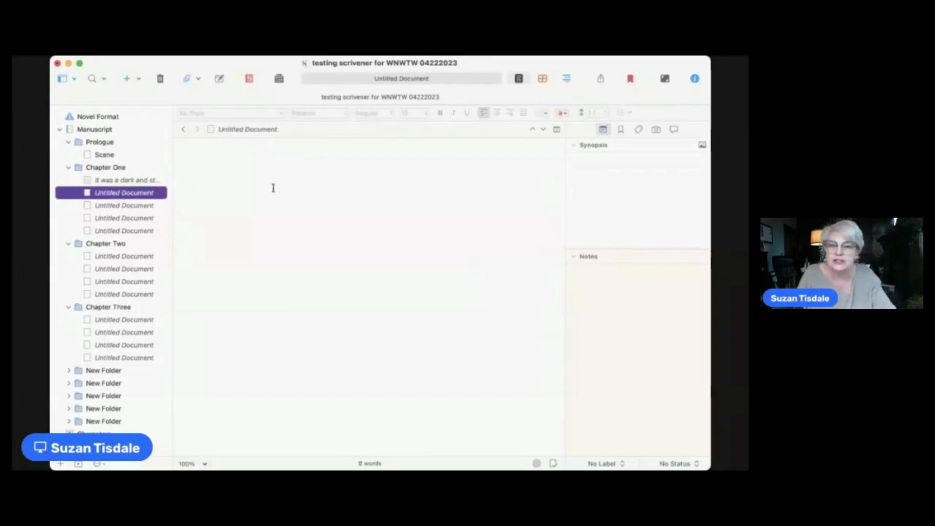
left_click(324, 185)
type("The ra")
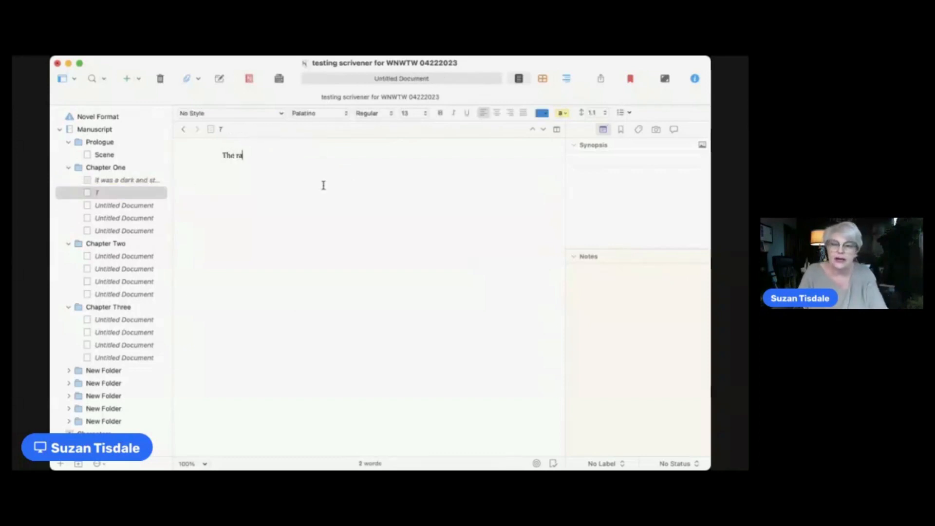
type("in was relentless.")
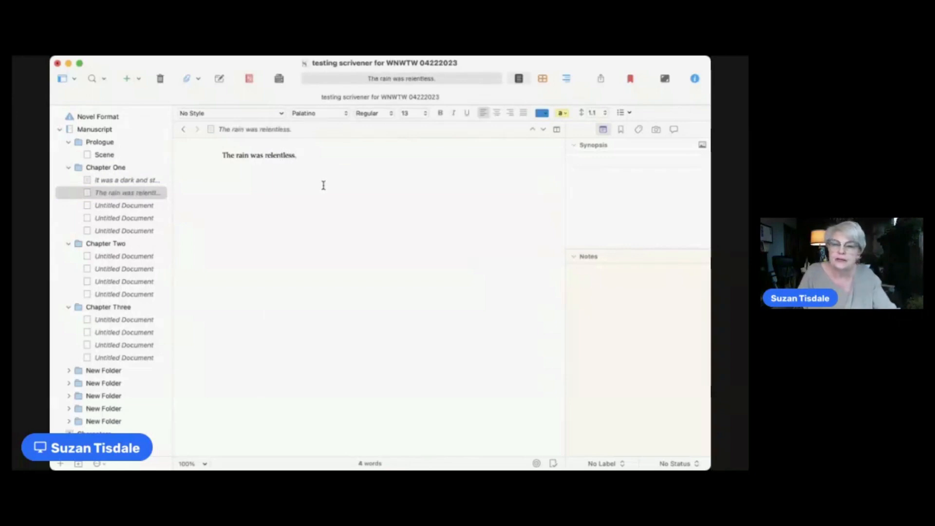
Look at the text and Notes areas of Chapter One's third document and of its "It was a dark and stormy night" scene.
left_click(125, 197)
left_click(126, 206)
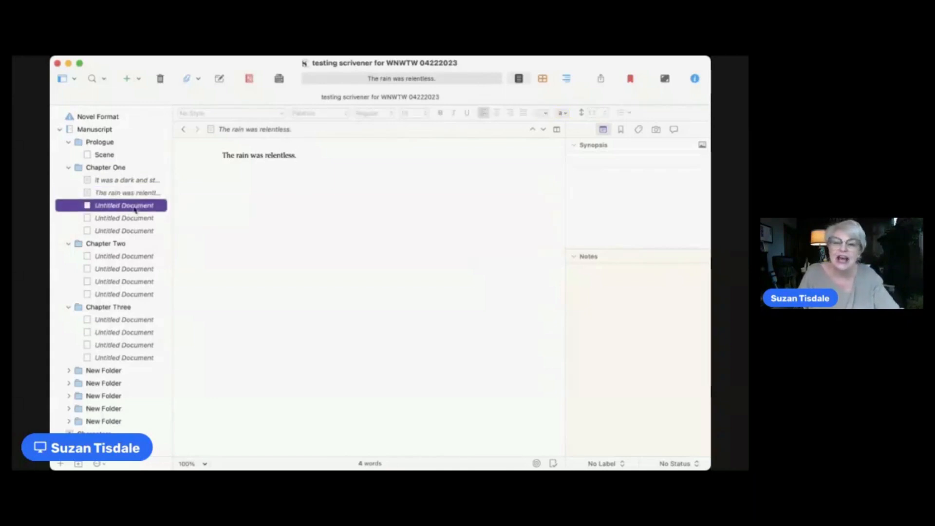
left_click(267, 196)
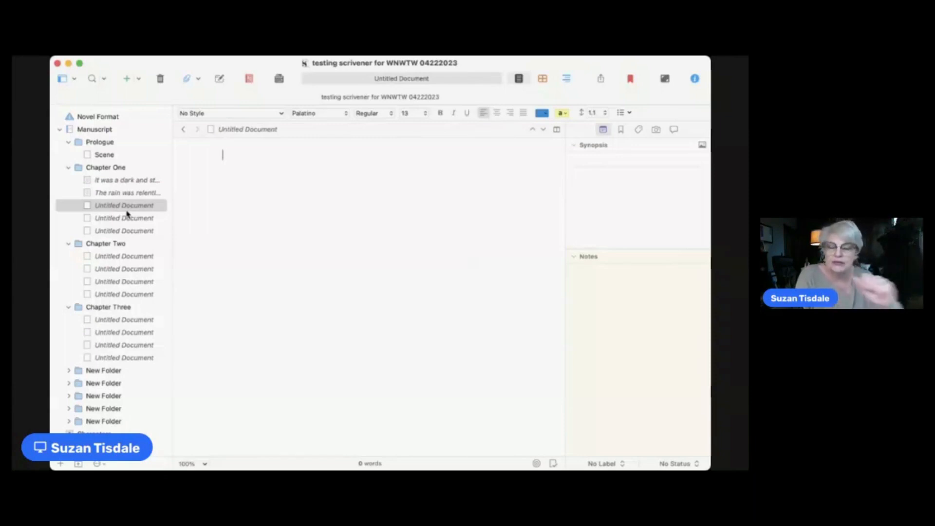
left_click(577, 273)
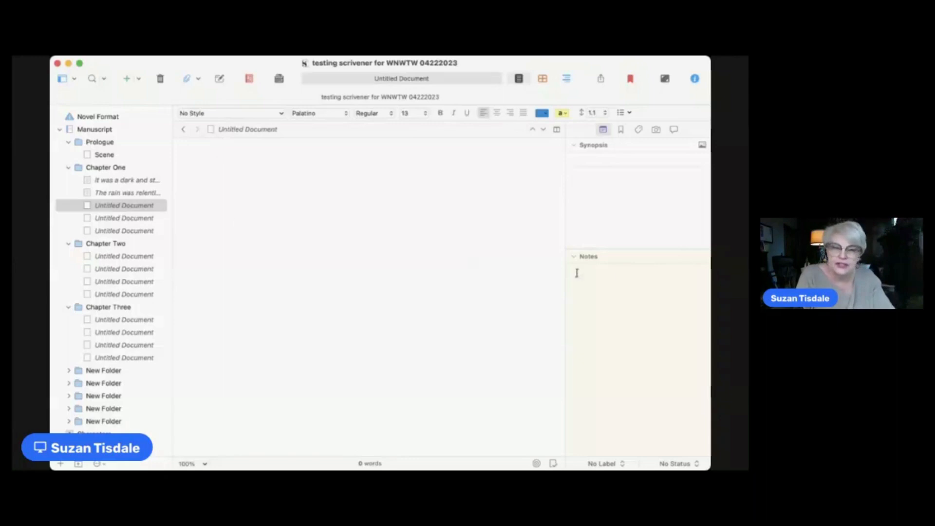
left_click(146, 182)
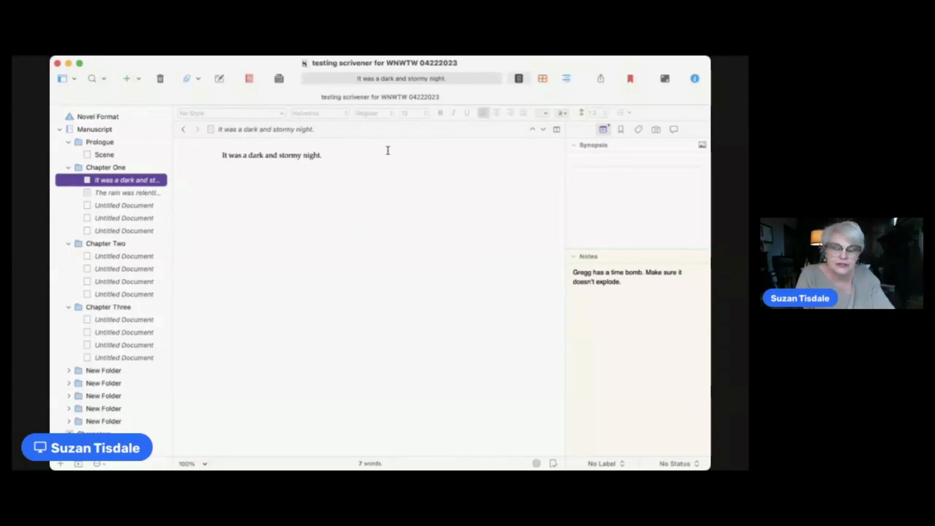
left_click(634, 288)
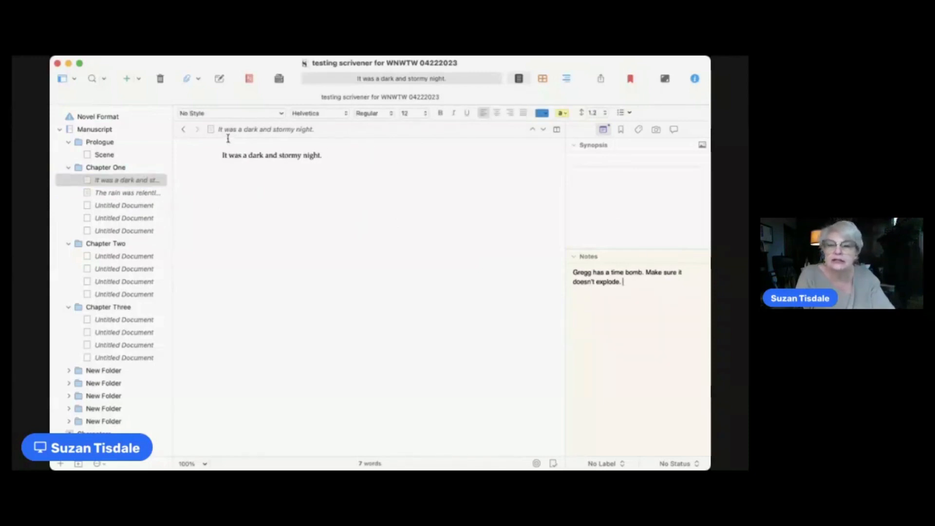
key("super+Tab")
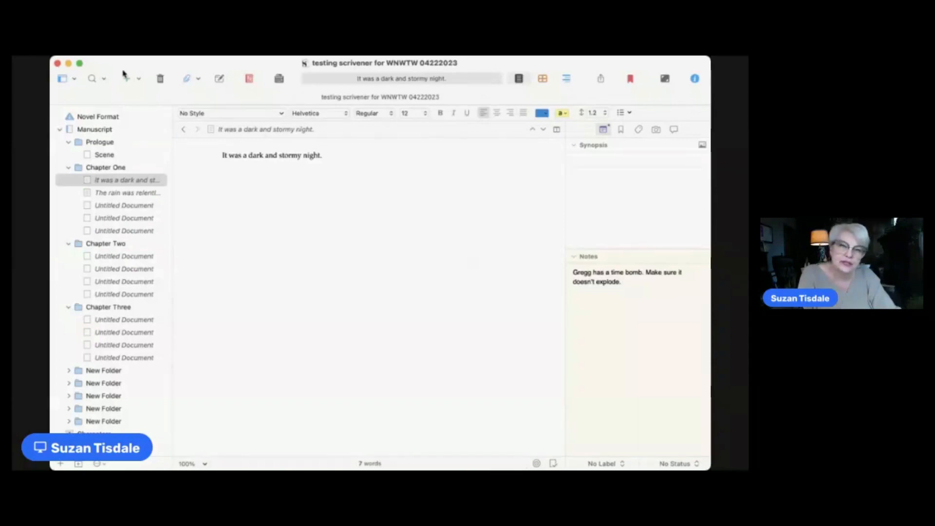
Write a sentence in the first document of Chapter Two: the character's name followed by "was insane.".
left_click(111, 248)
left_click(119, 257)
left_click(248, 231)
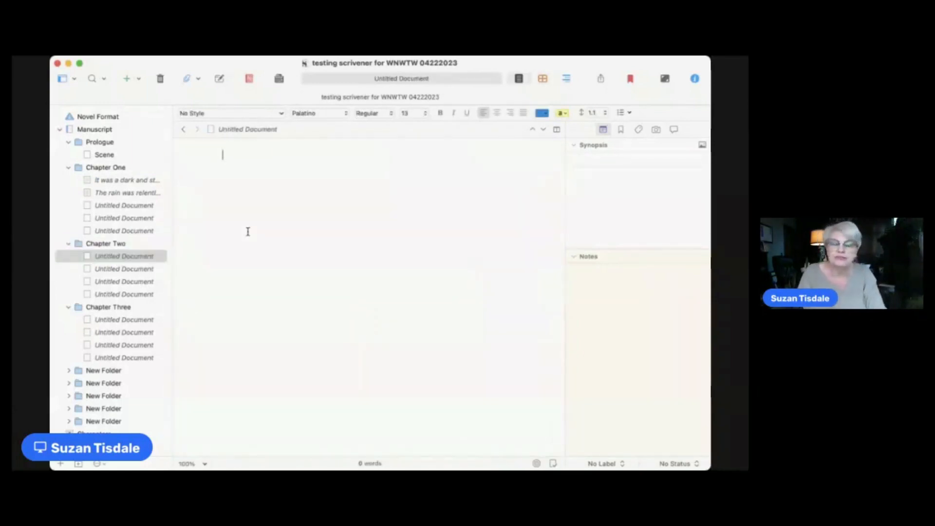
type("Hugh")
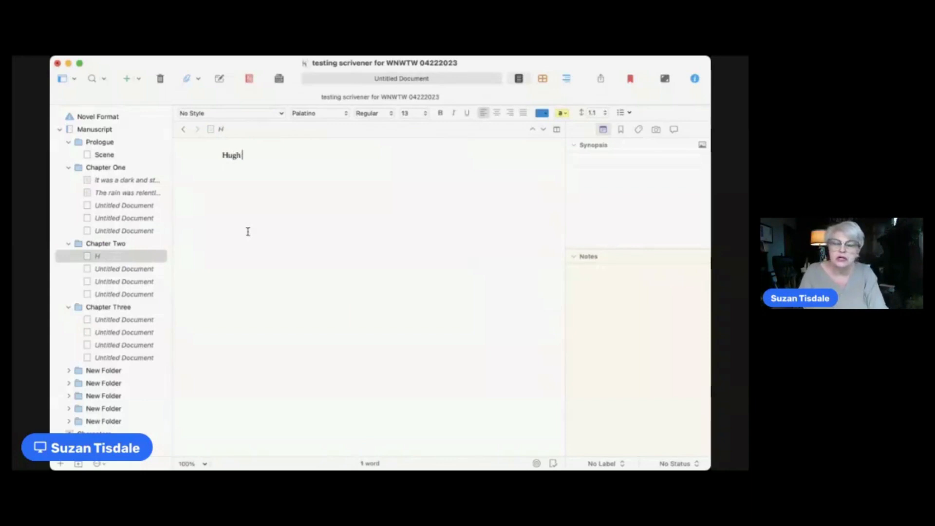
type(" was insan")
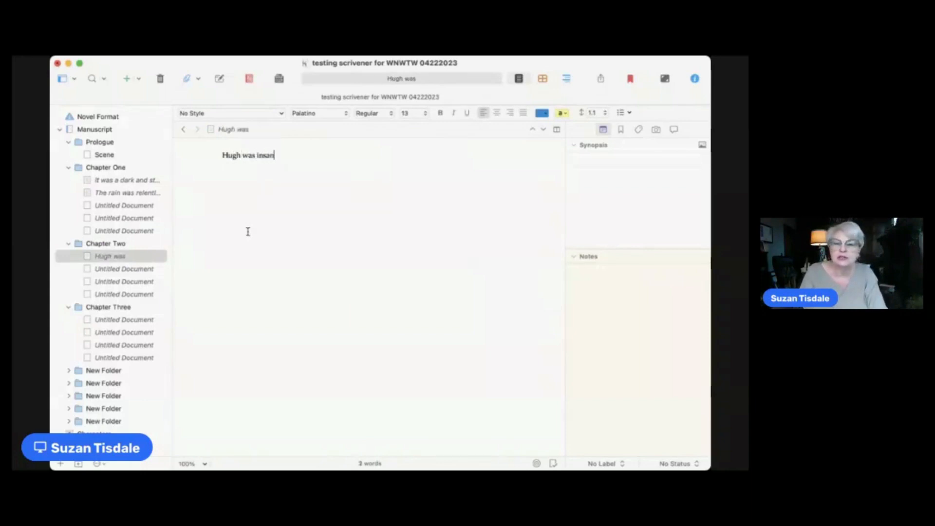
type("e .")
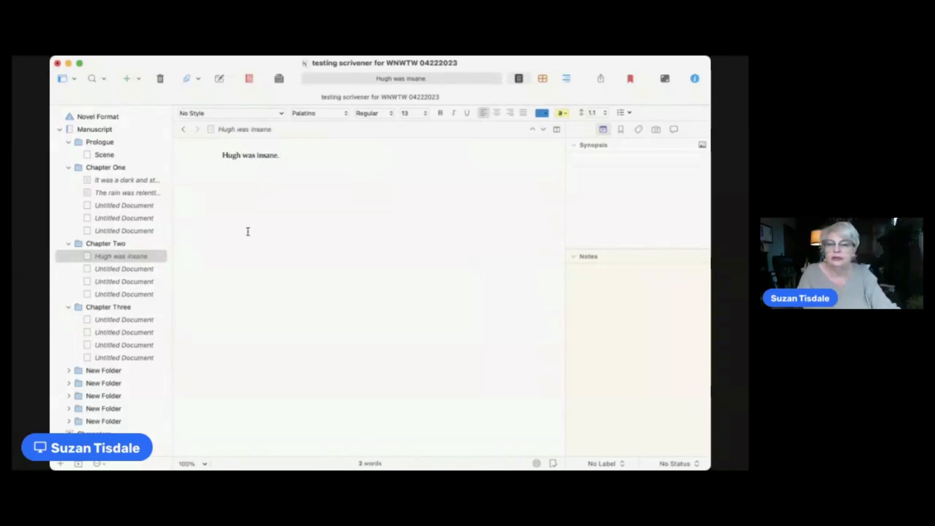
Write "The coffee was bitter and she hated it." in the second document of Chapter Two.
left_click(154, 272)
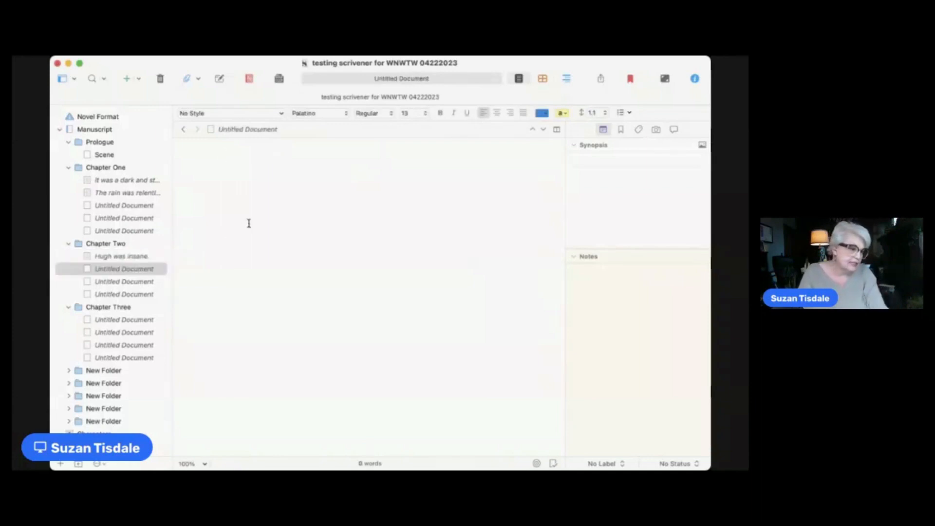
type("The coff")
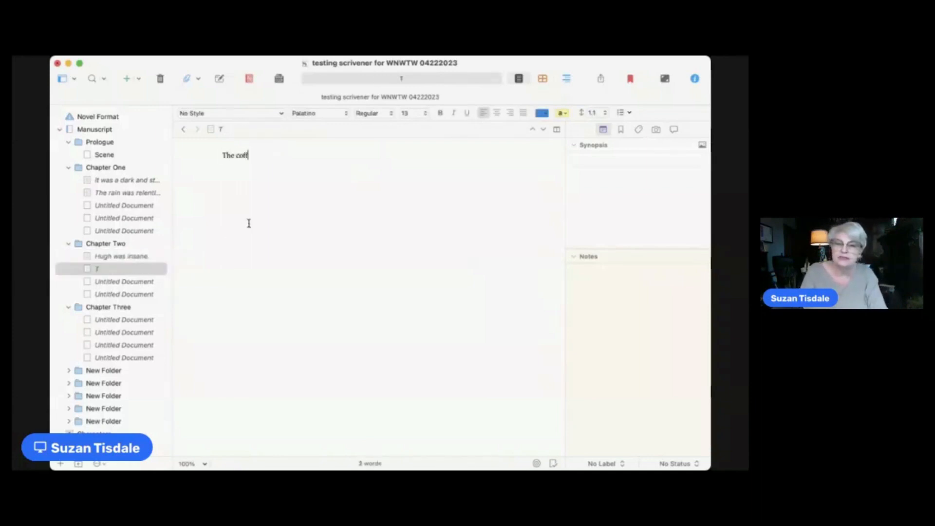
type("ee was bitter and she hated it.")
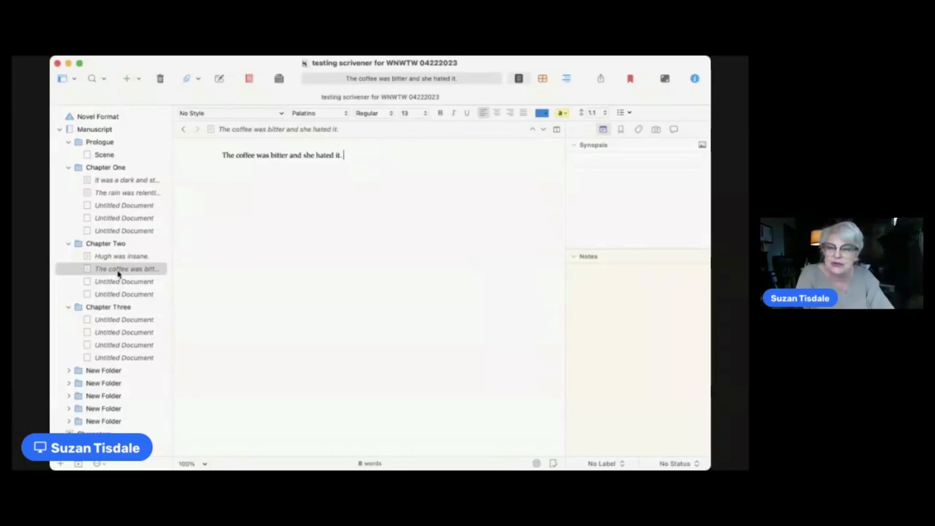
Write "Snoop Dog and Martha are a great team!" in the first document of Chapter Three.
left_click(116, 308)
left_click(120, 319)
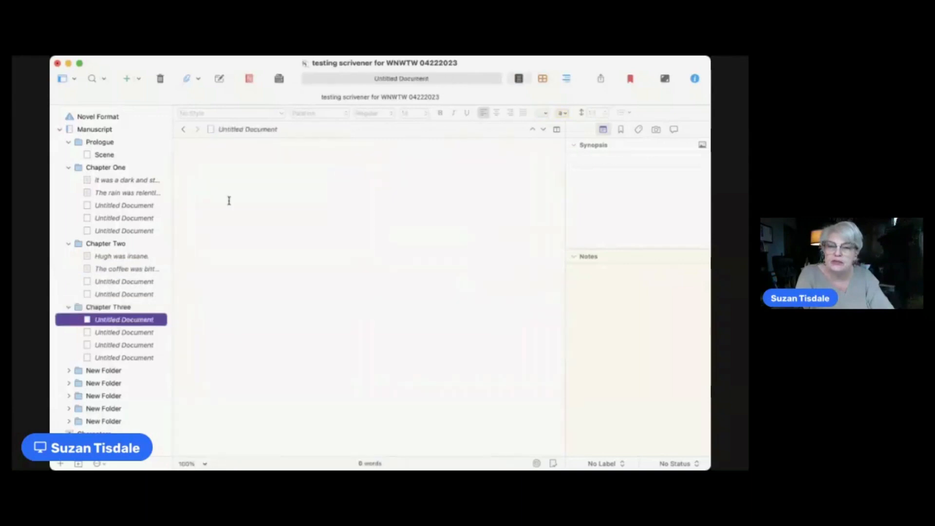
left_click(284, 192)
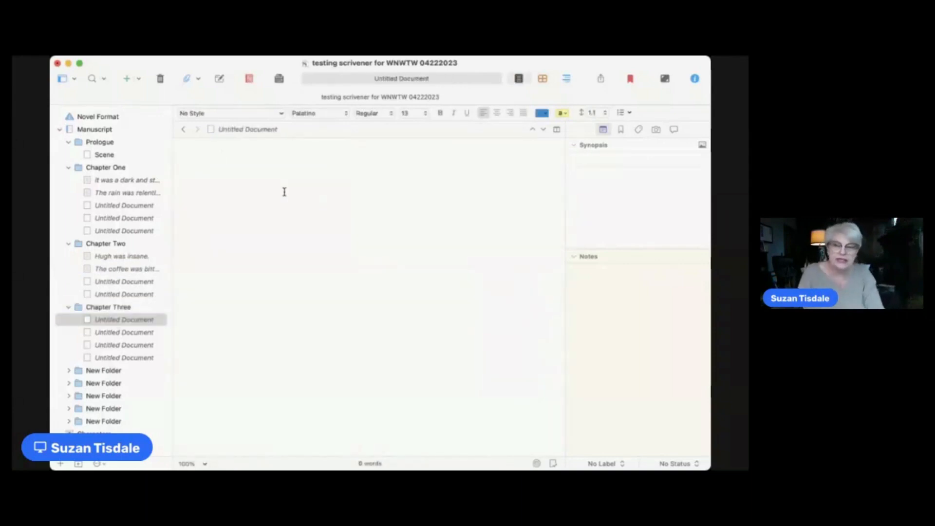
type("S")
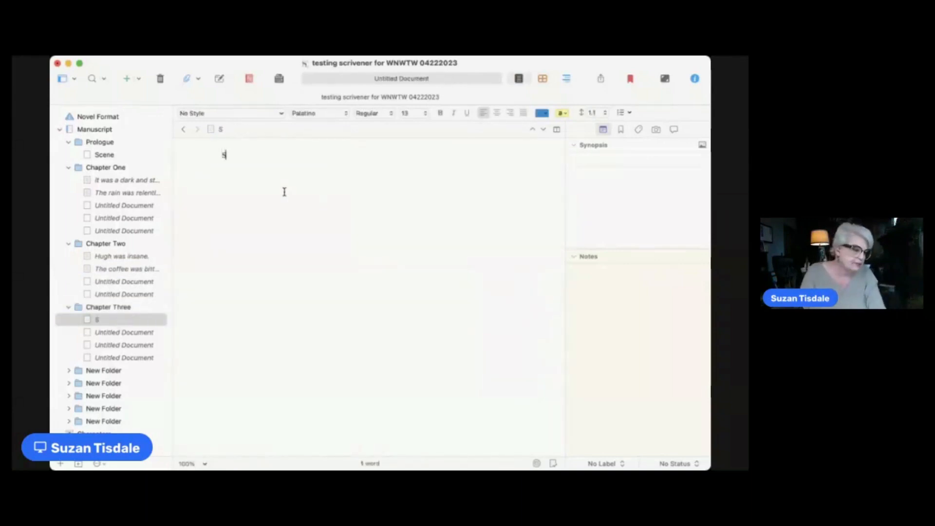
type("noop Do")
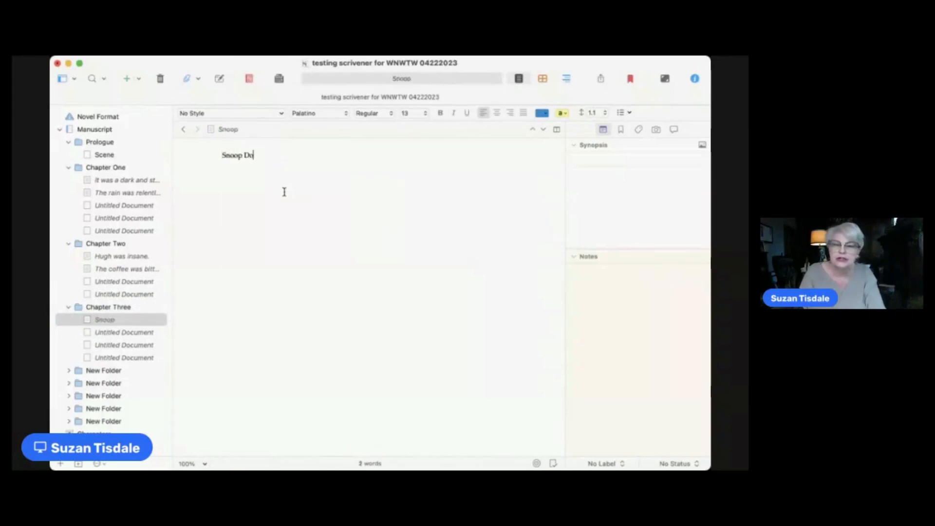
type("g and Martha")
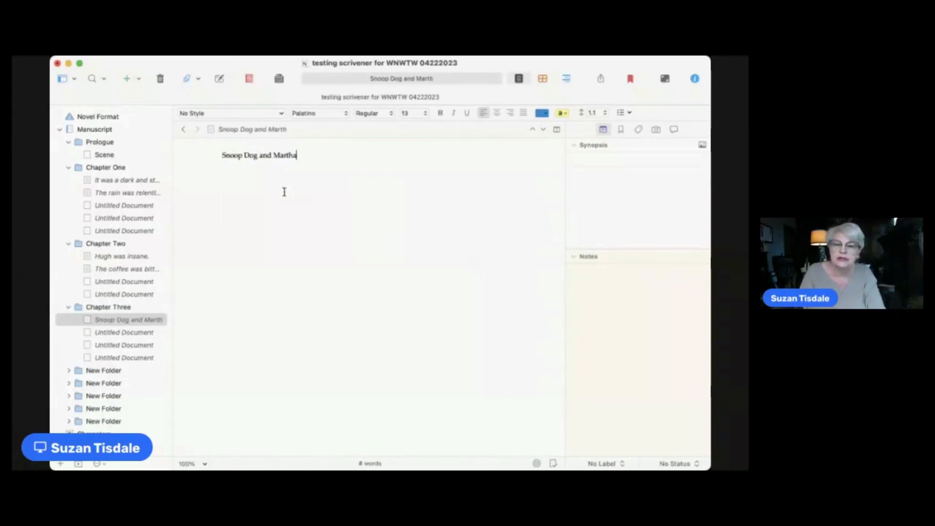
type(" are a great team!")
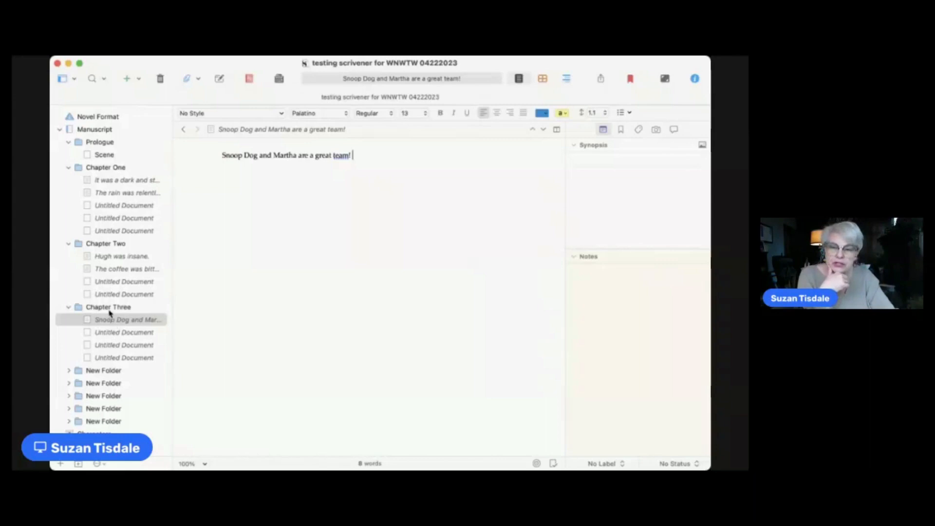
Move the "Snoop Dog and Martha" scene to the start of Chapter One and the "dark and stormy night" scene to the start of Chapter Three.
left_click_drag(111, 320, 104, 176)
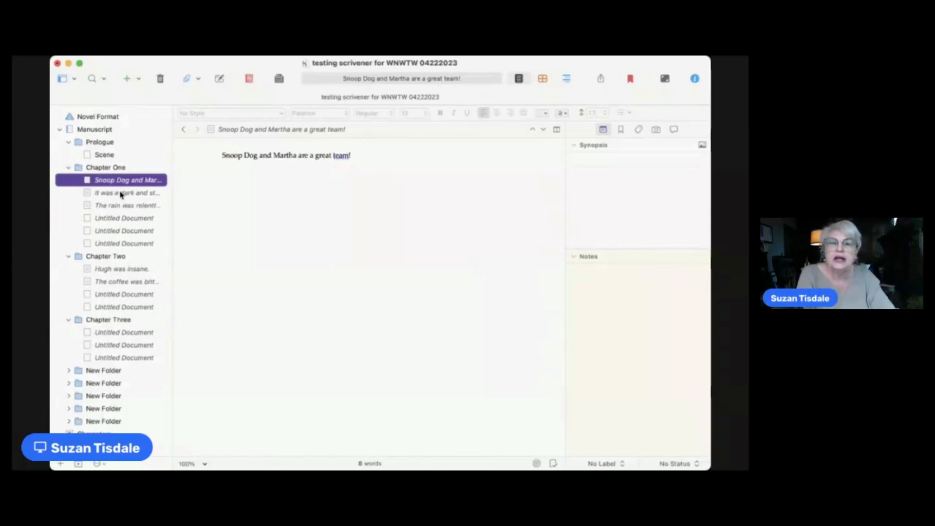
left_click(241, 204)
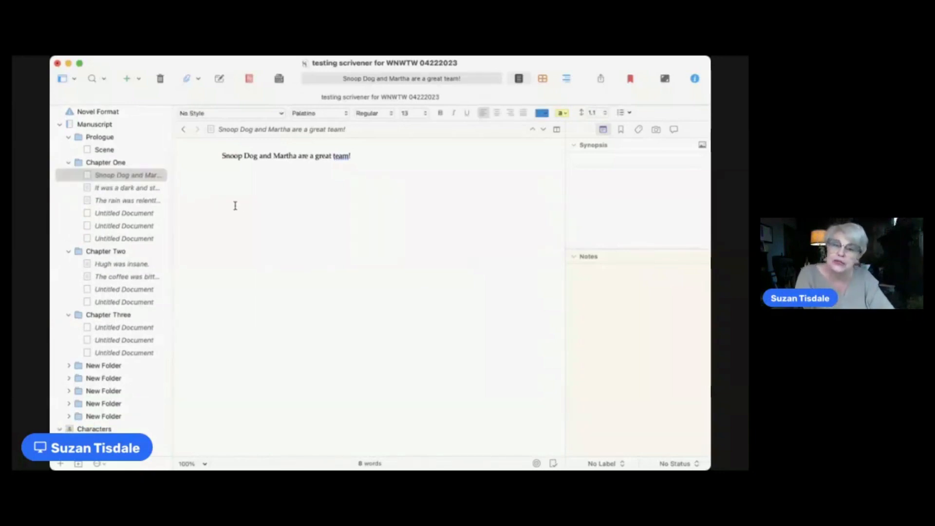
left_click(107, 238)
left_click_drag(107, 239, 80, 319)
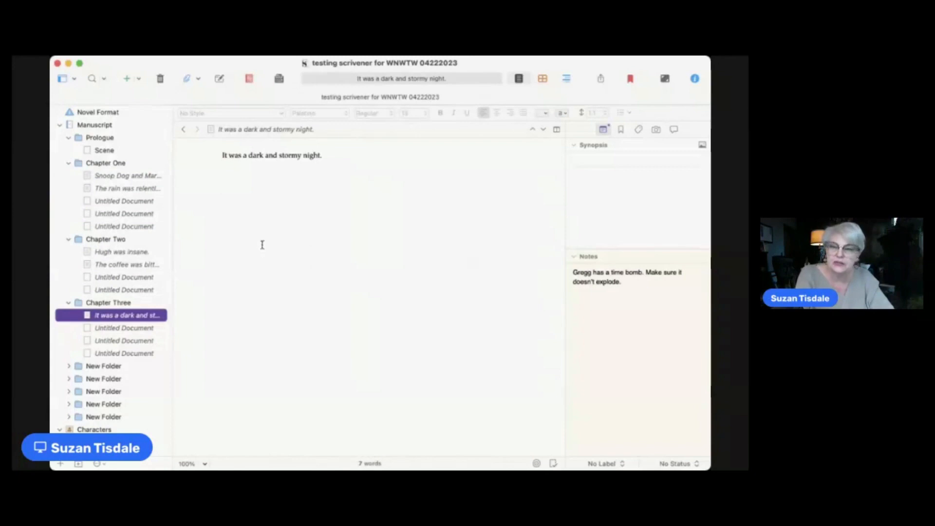
Switch to the project "TESTING SCRIVENER WNWTHA 04222023" and view the Character Name sheet under Template Sheets.
key("super+Tab")
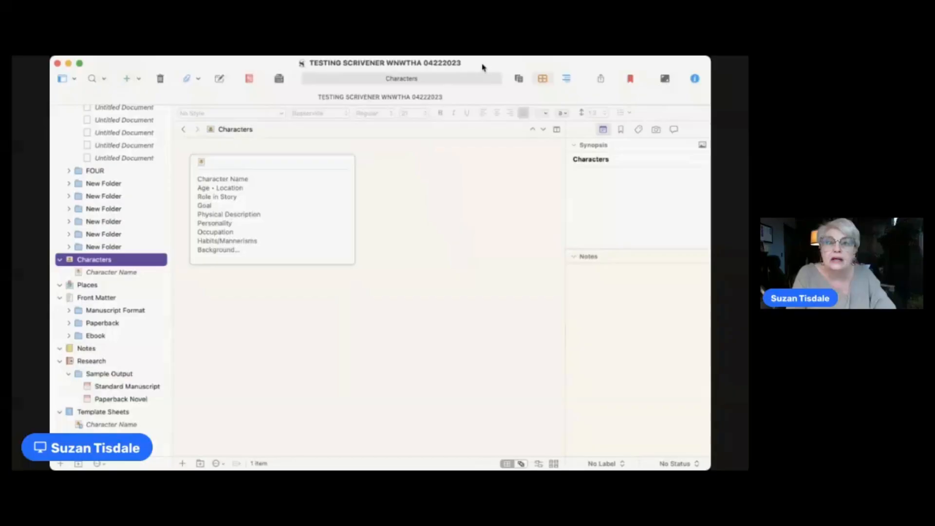
key("super+Tab")
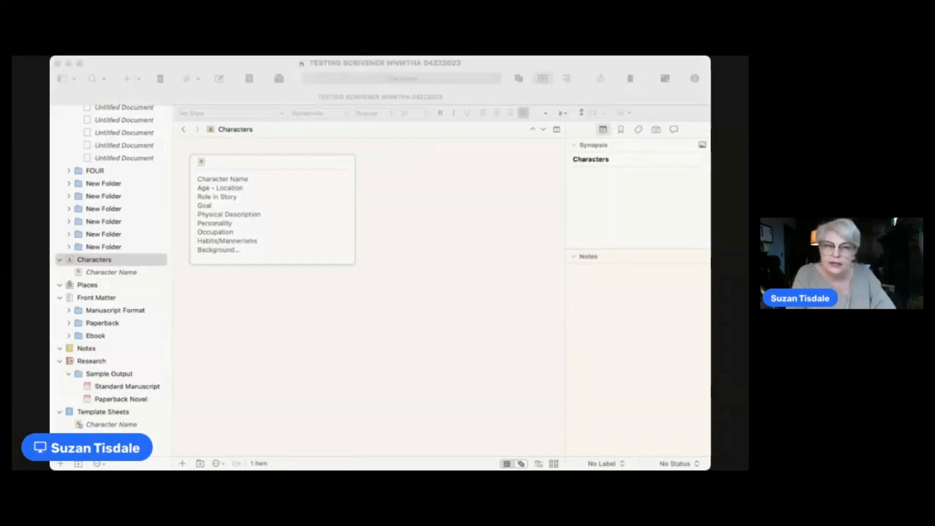
left_click(560, 306)
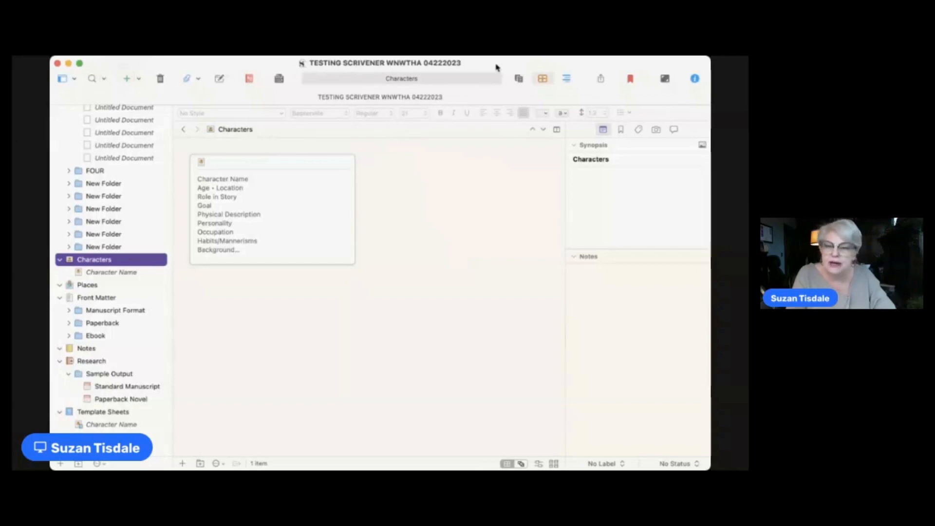
left_click(104, 413)
left_click(111, 425)
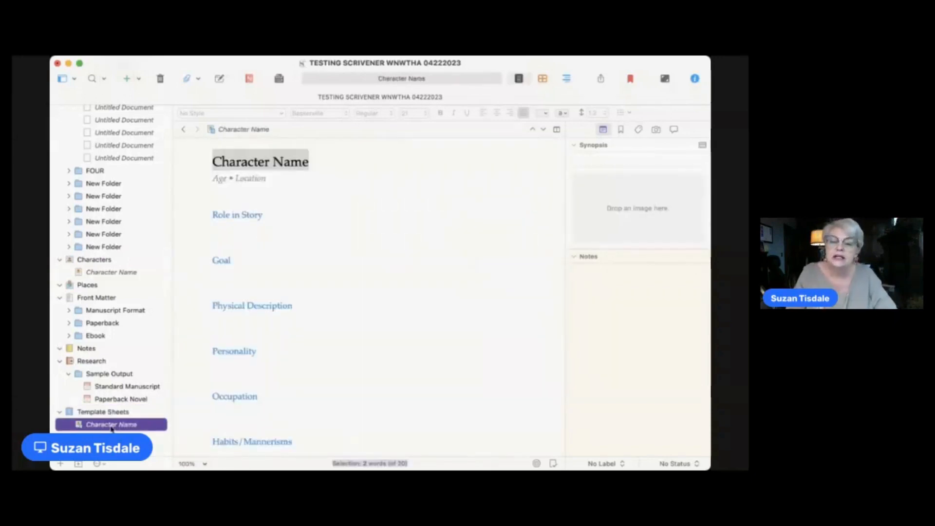
left_click(111, 426)
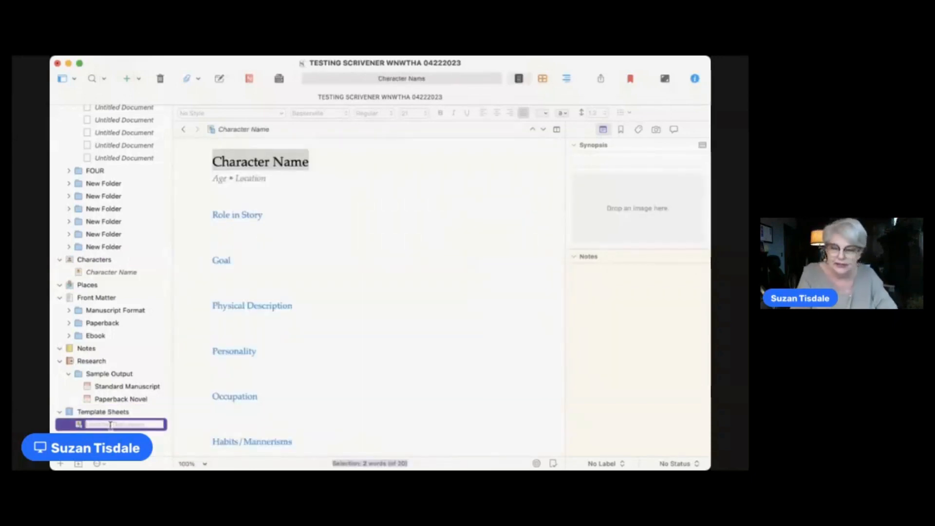
key("Return")
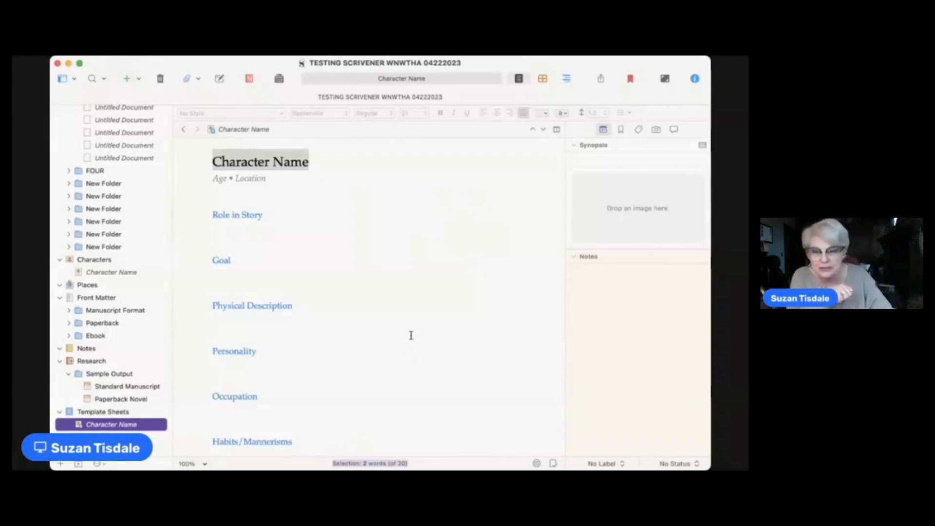
Add 18 new character sheets to the Characters folder, leaving their default titles.
left_click(100, 264)
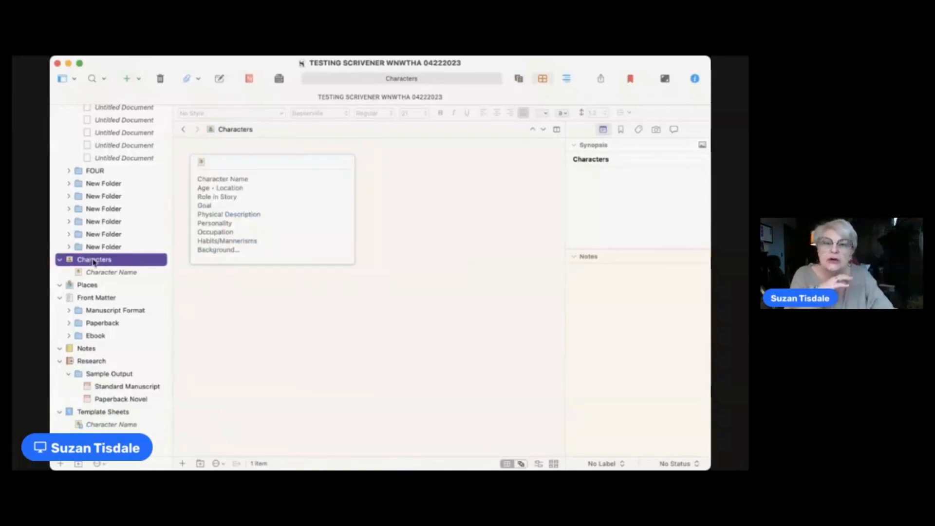
left_click(94, 261)
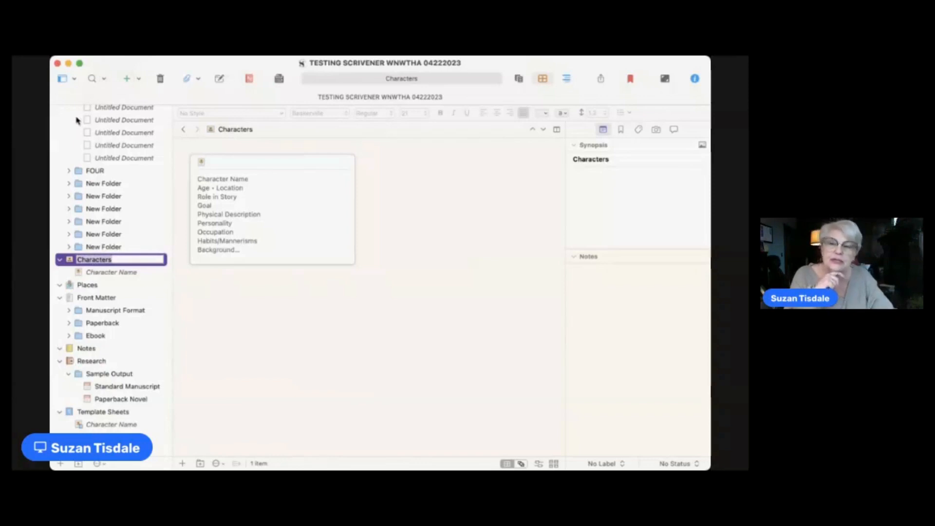
left_click(128, 80)
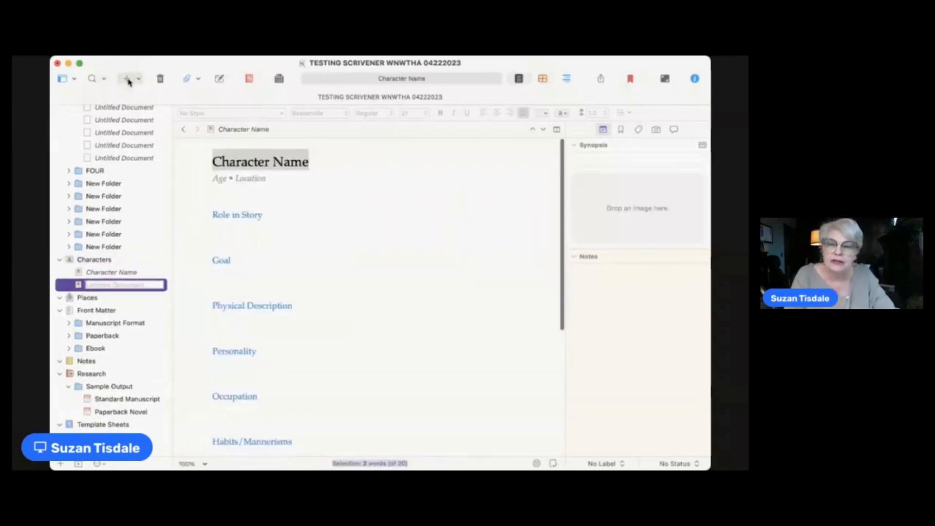
left_click(127, 79)
left_click(128, 80)
left_click(128, 80)
left_click(128, 79)
left_click(128, 80)
left_click(128, 80)
left_click(128, 80)
left_click(127, 79)
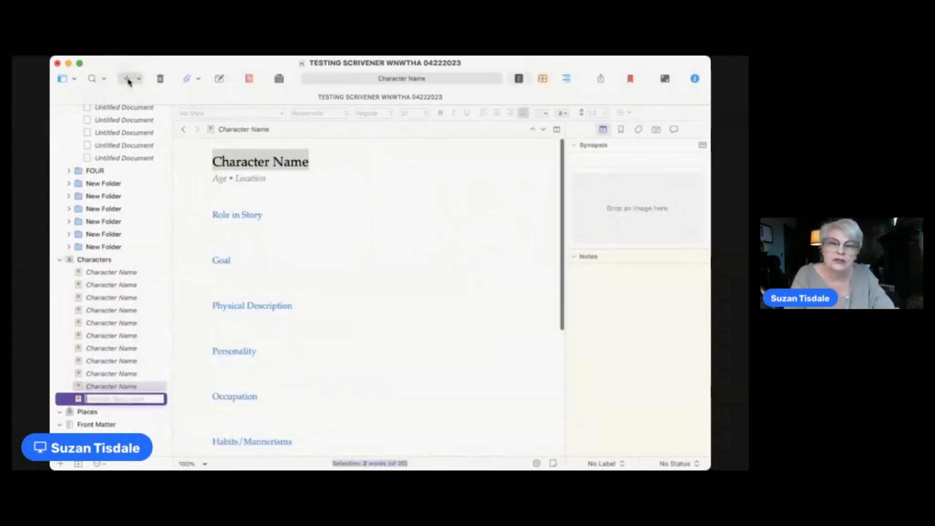
left_click(128, 80)
left_click(128, 80)
left_click(127, 79)
left_click(128, 79)
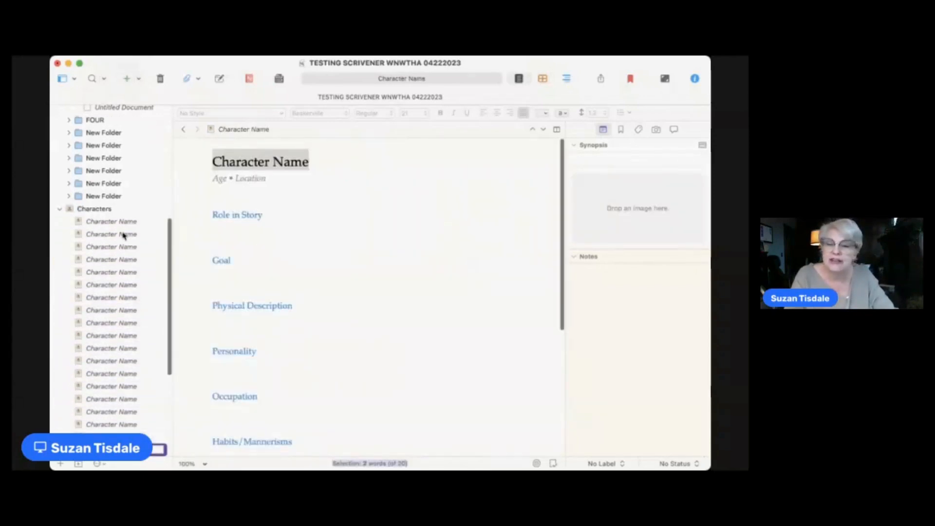
Replace the placeholder heading in the first character sheet with that character's full name.
left_click(122, 222)
left_click(318, 160)
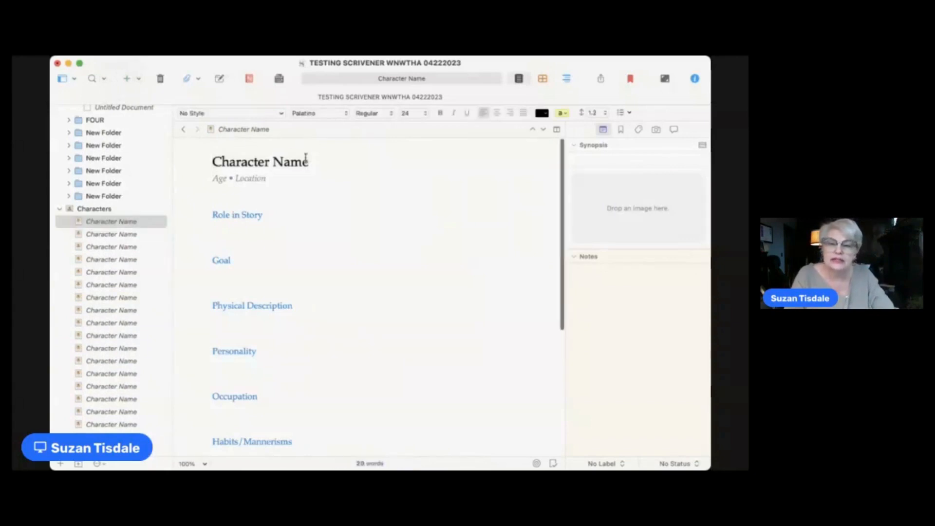
left_click_drag(318, 161, 210, 158)
key("BackSpace")
type("JOH")
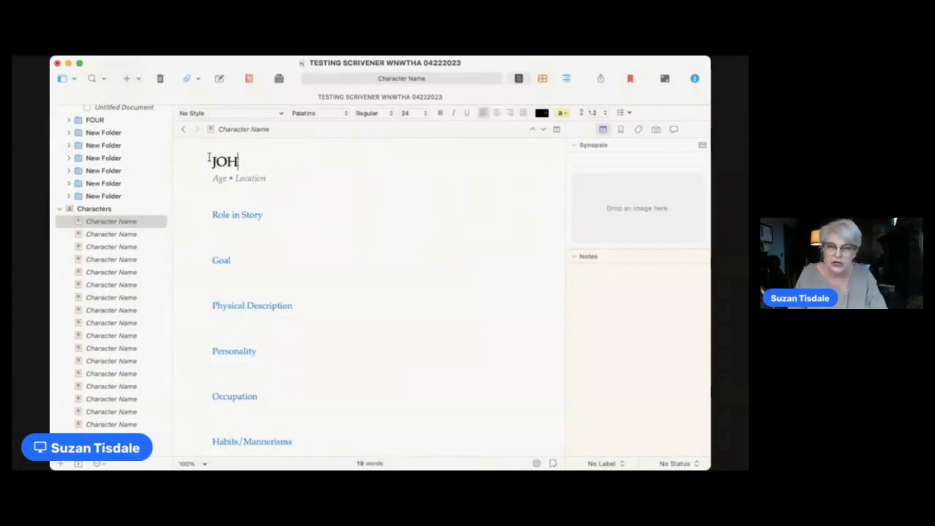
type("N Doe")
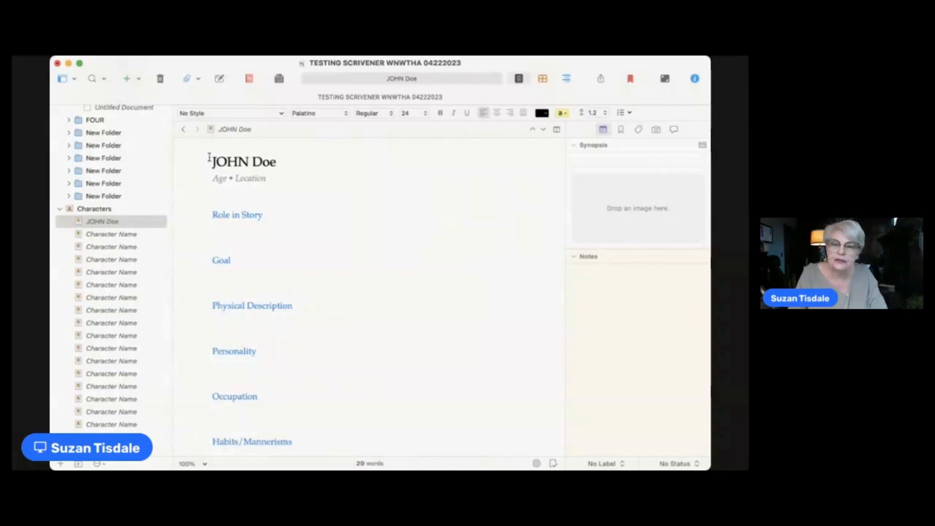
left_click(208, 156)
Replace the placeholder heading in the second character sheet with that character's full name in capitals.
left_click(139, 234)
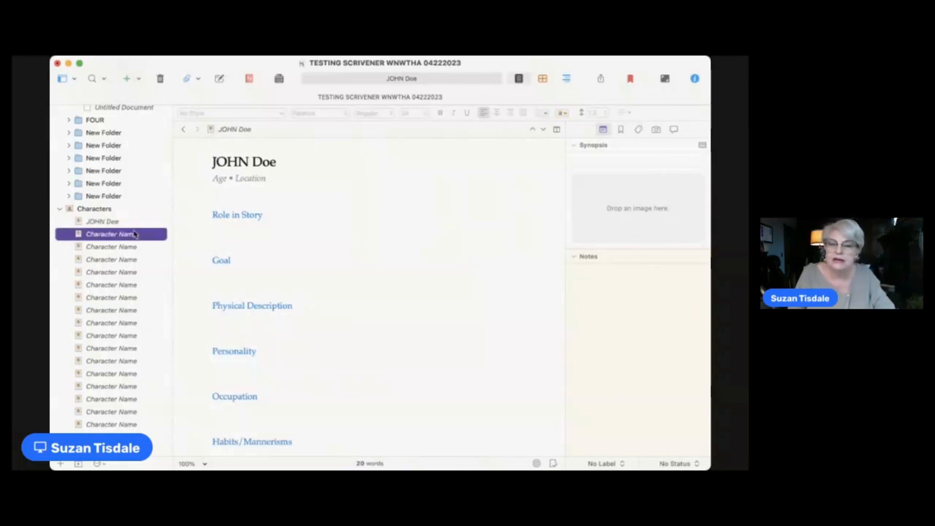
key("m")
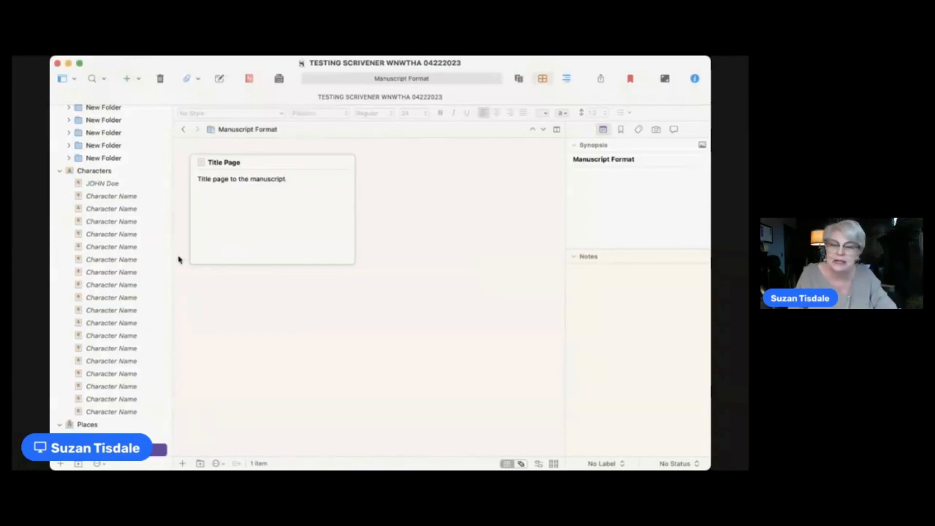
left_click(124, 200)
left_click(341, 151)
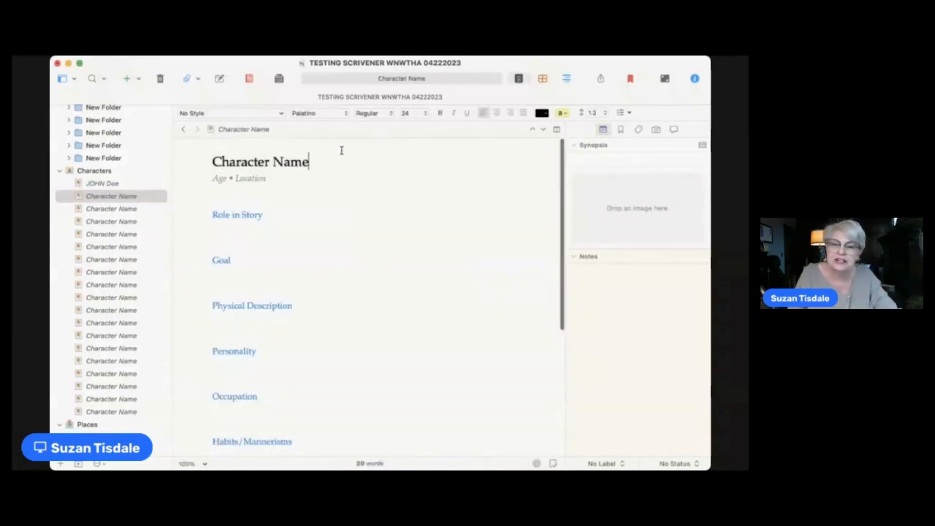
left_click_drag(335, 159, 203, 155)
type("MARY LAMB")
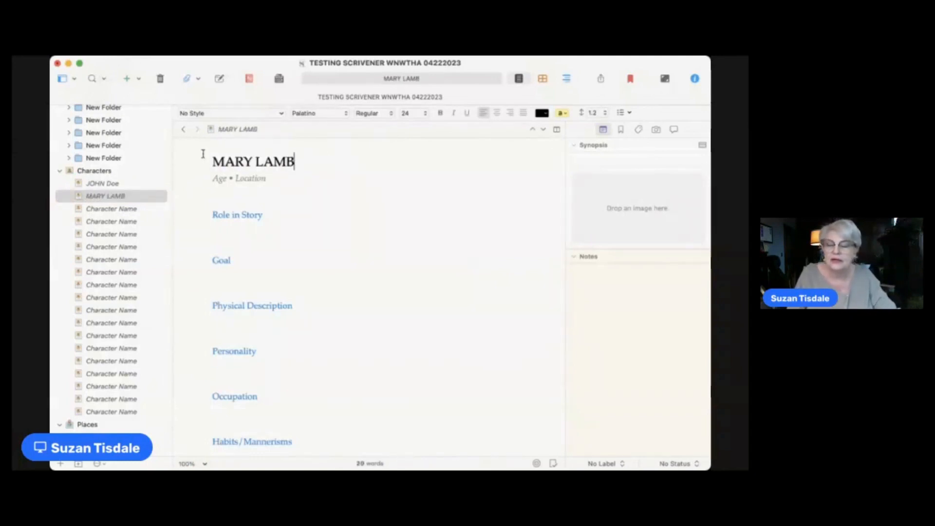
Replace the placeholder heading in the third character sheet with that character's full name.
left_click(138, 207)
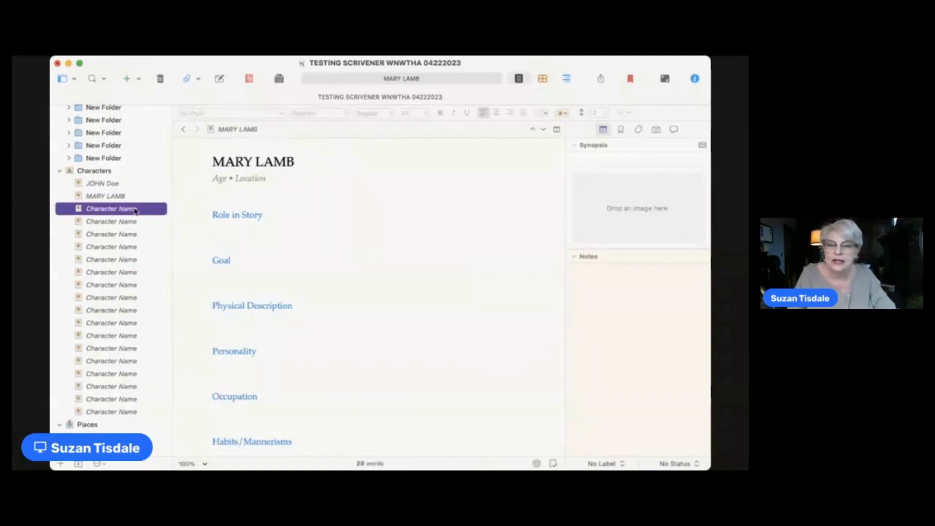
left_click(323, 161)
left_click_drag(324, 160, 201, 155)
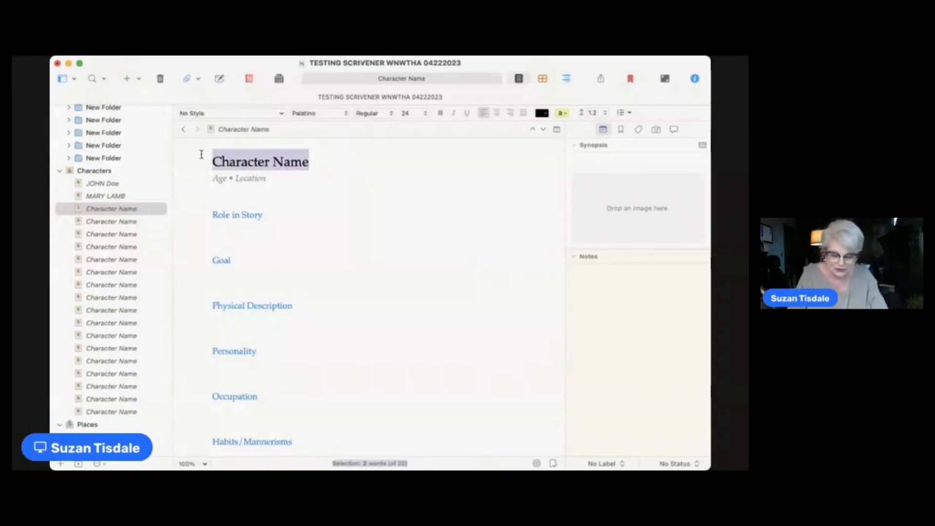
type("Jack Beans")
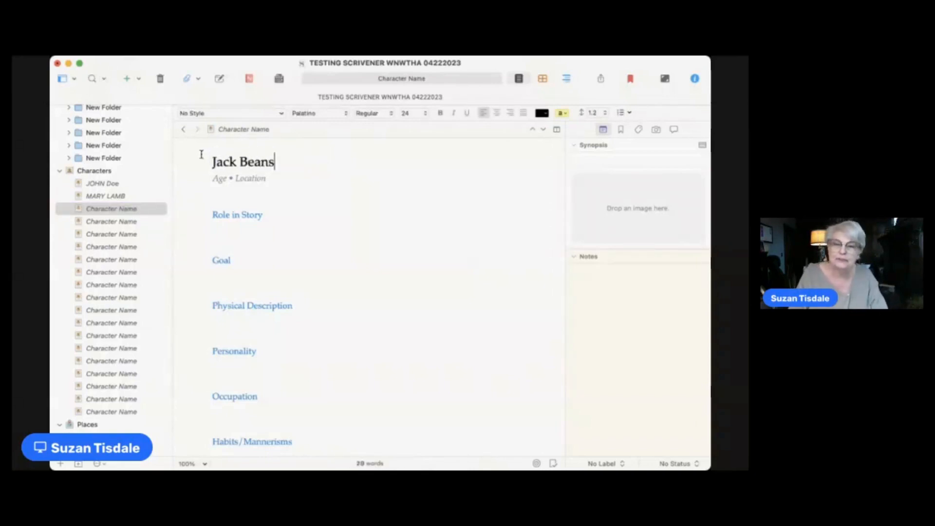
Review the first character's sheet from Role in Story through to the Notes heading.
left_click(95, 187)
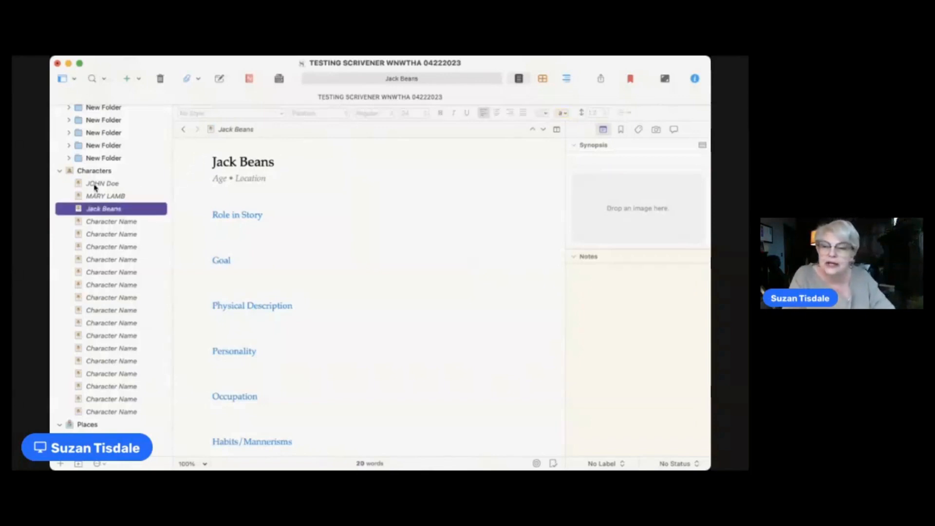
left_click(95, 185)
scroll(491, 288, "down", 3)
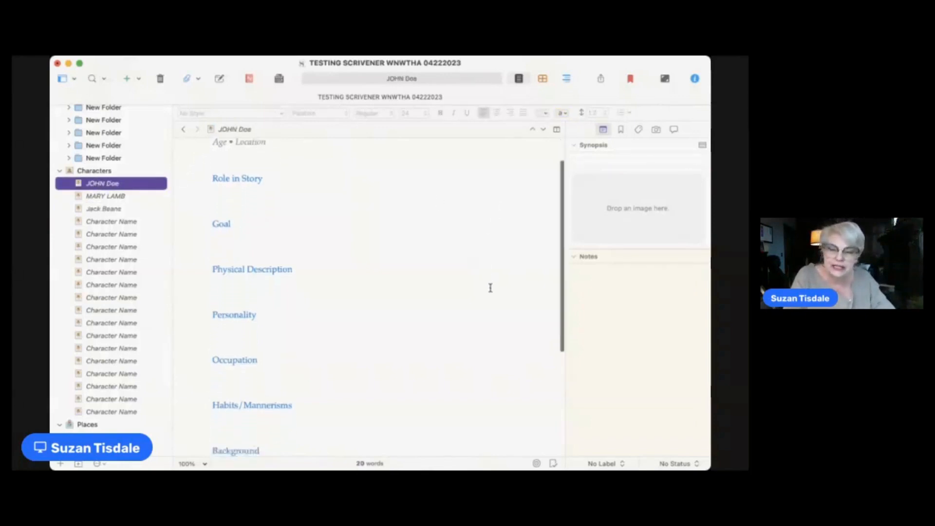
scroll(408, 238, "up", 3)
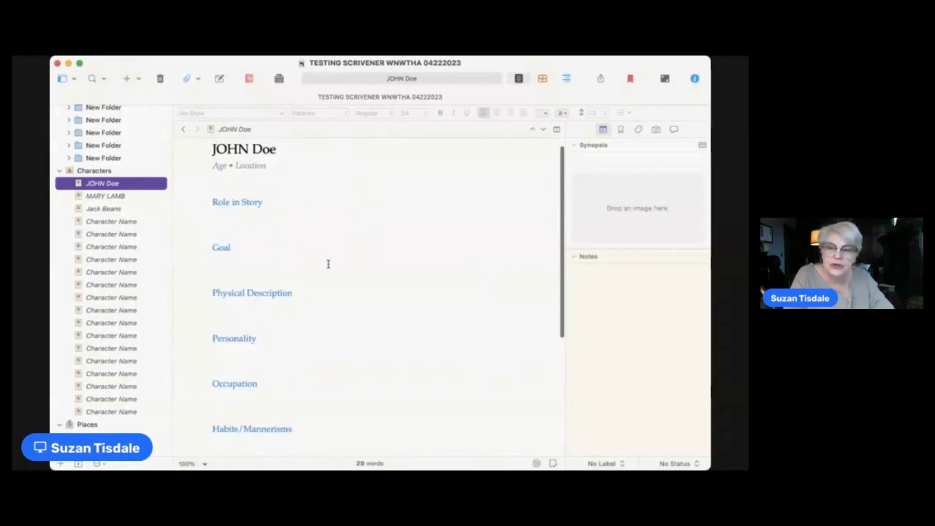
scroll(328, 264, "down", 4)
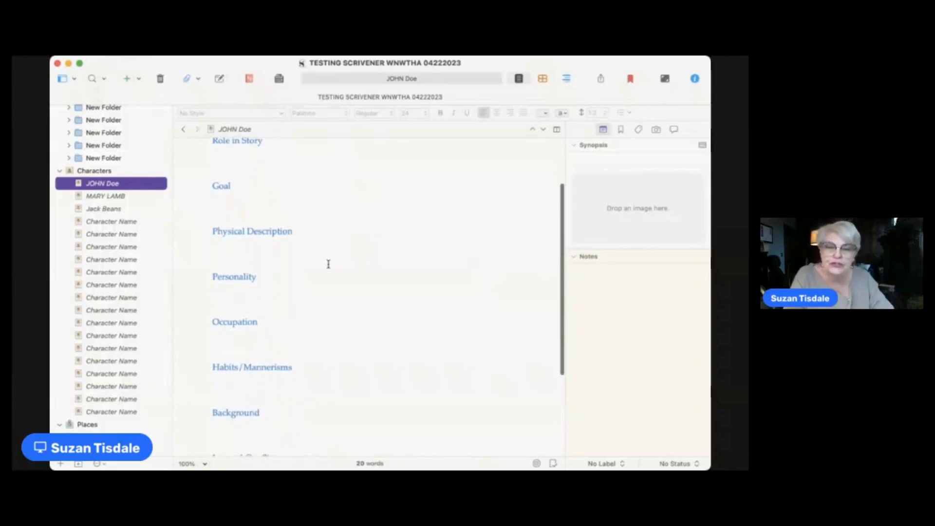
scroll(328, 264, "down", 5)
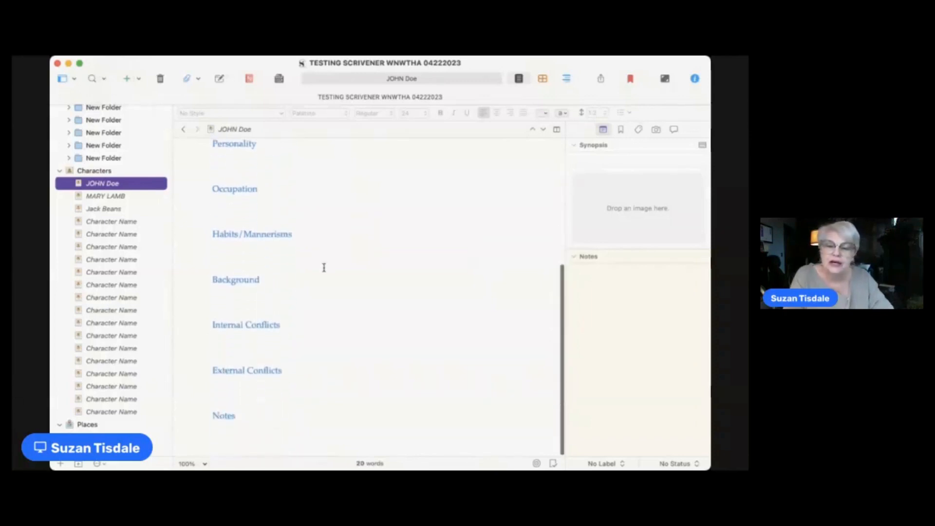
scroll(136, 311, "down", 6)
Add the heading "Love Language" below Notes in the Character Name sheet under Template Sheets.
scroll(136, 311, "down", 2)
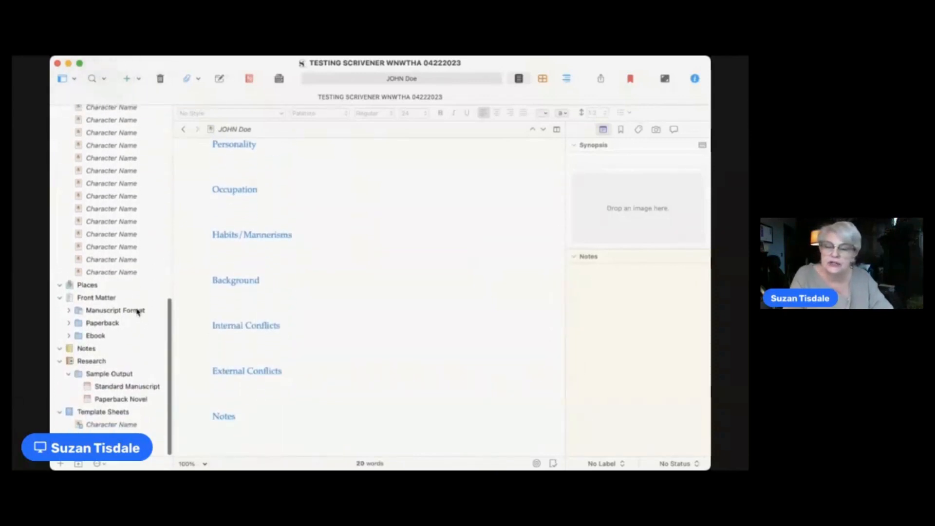
left_click(120, 428)
scroll(311, 385, "down", 8)
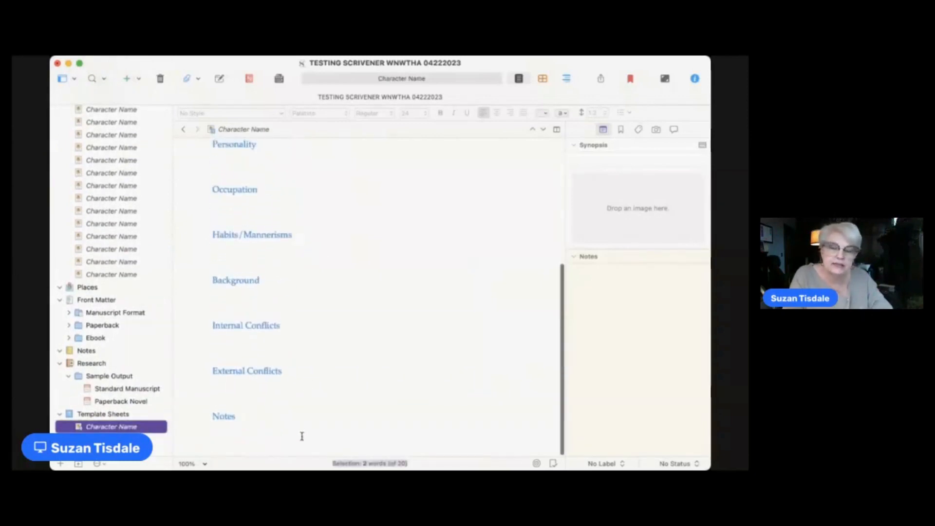
left_click(302, 437)
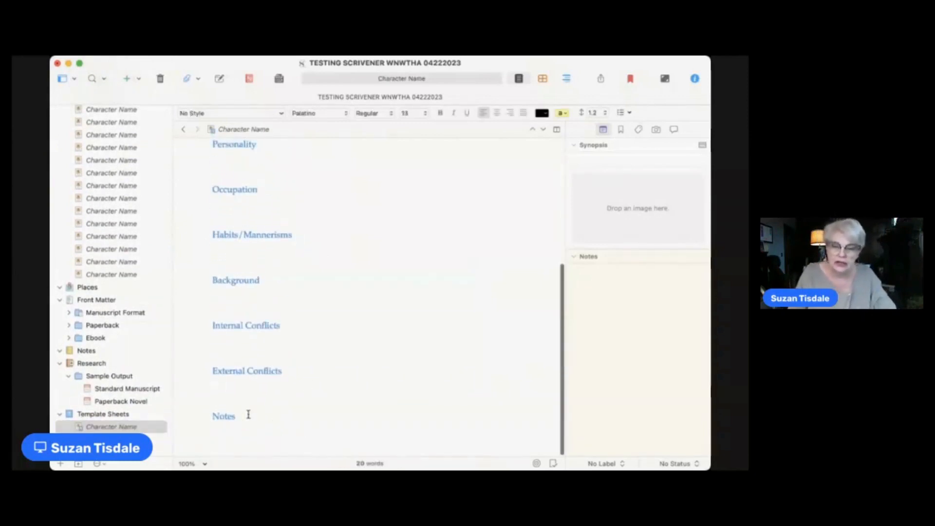
left_click(274, 408)
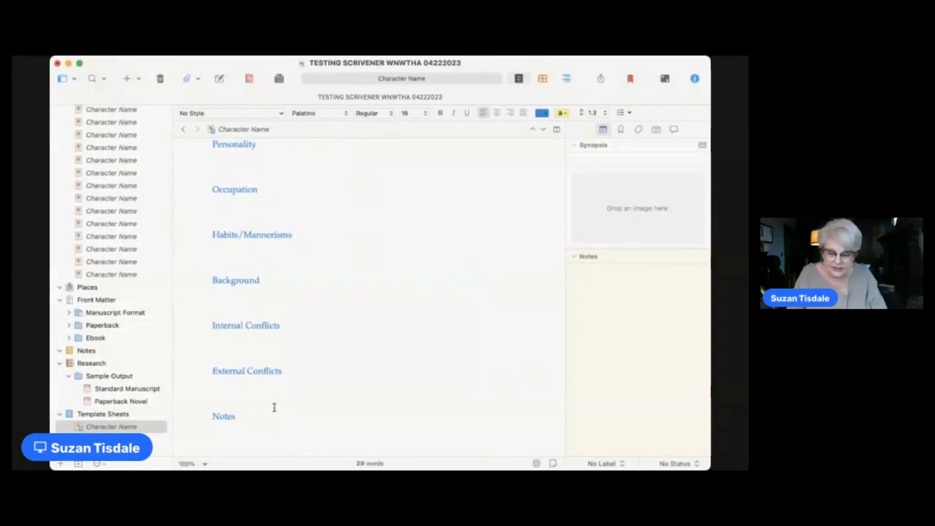
key("Return")
type("LOVE")
key("BackSpace")
key("BackSpace")
key("BackSpace")
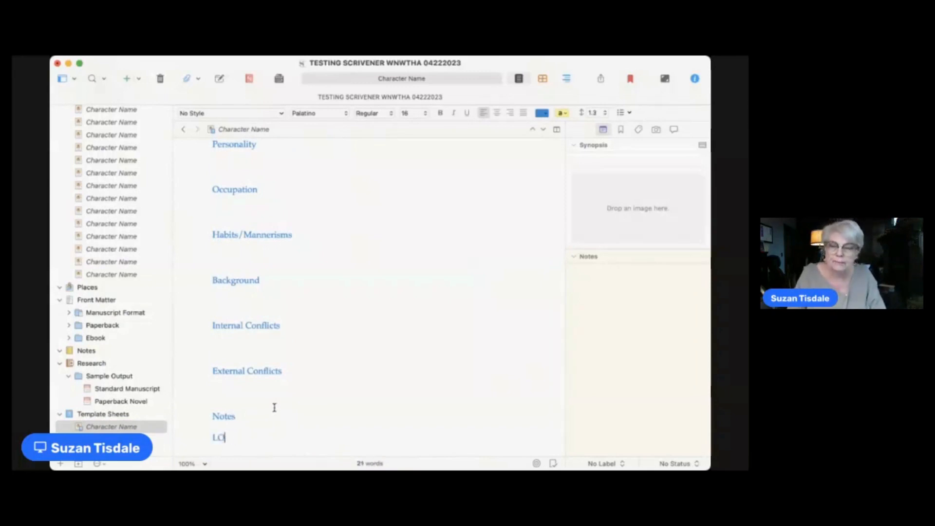
type("ove Langua")
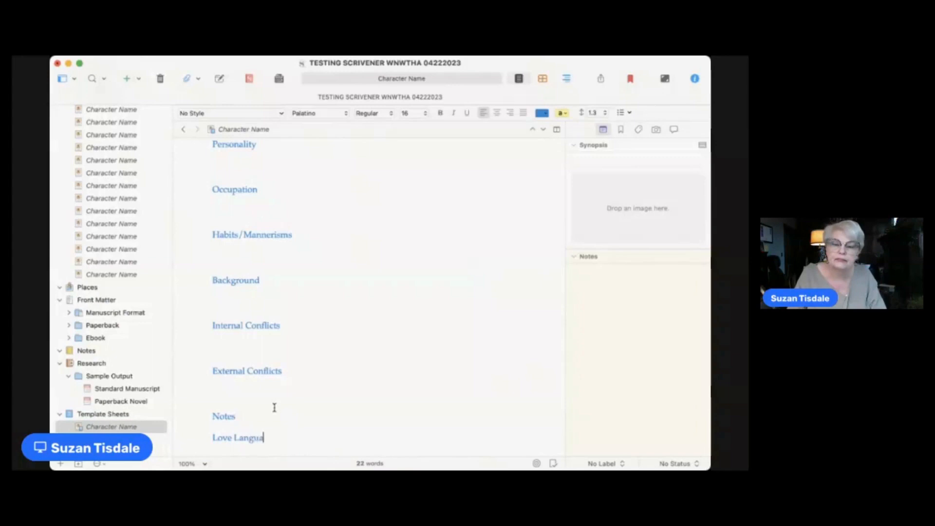
type("ge")
key("Return")
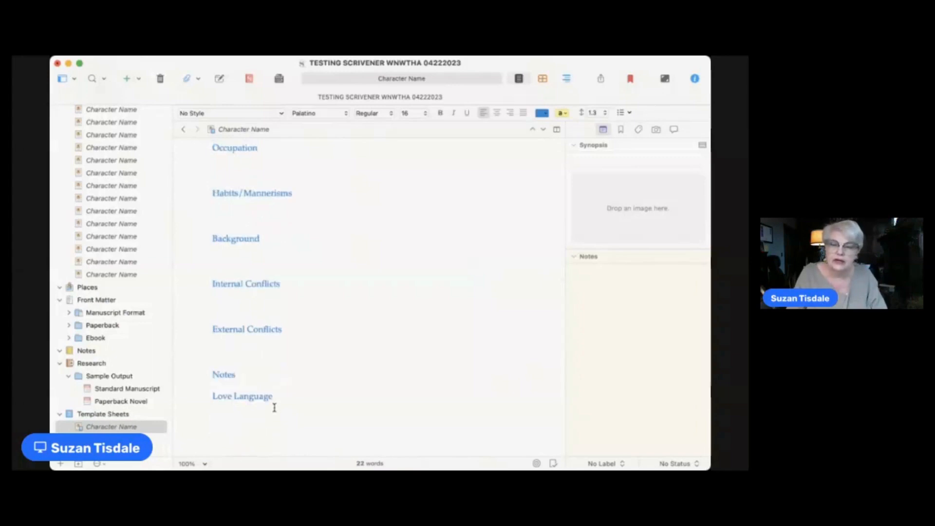
Add the heading "The thing they're terrified of the most" below Love Language in the character template.
type("The thing ")
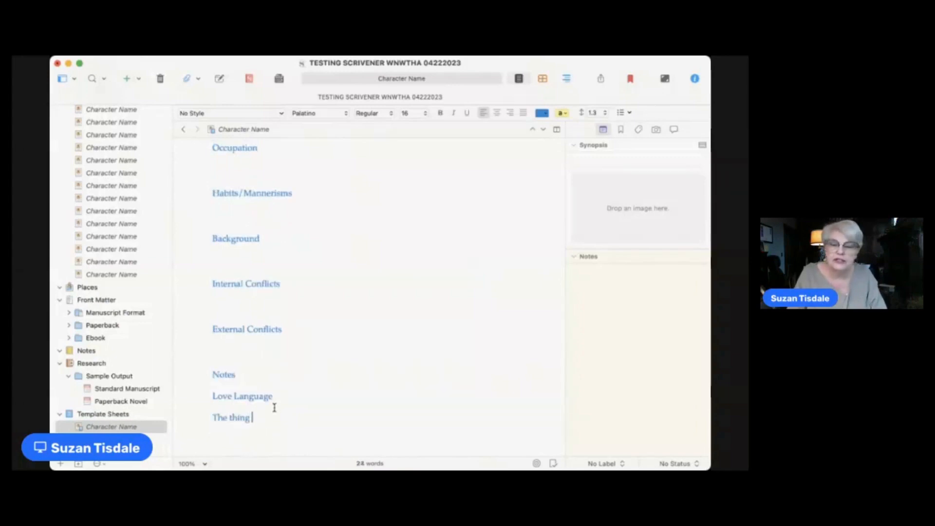
type("they're t")
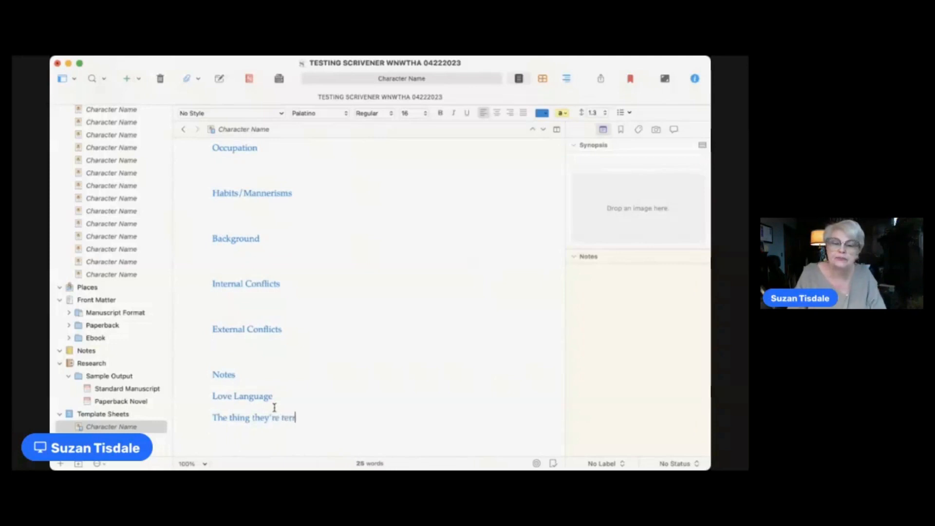
type("errified of the most")
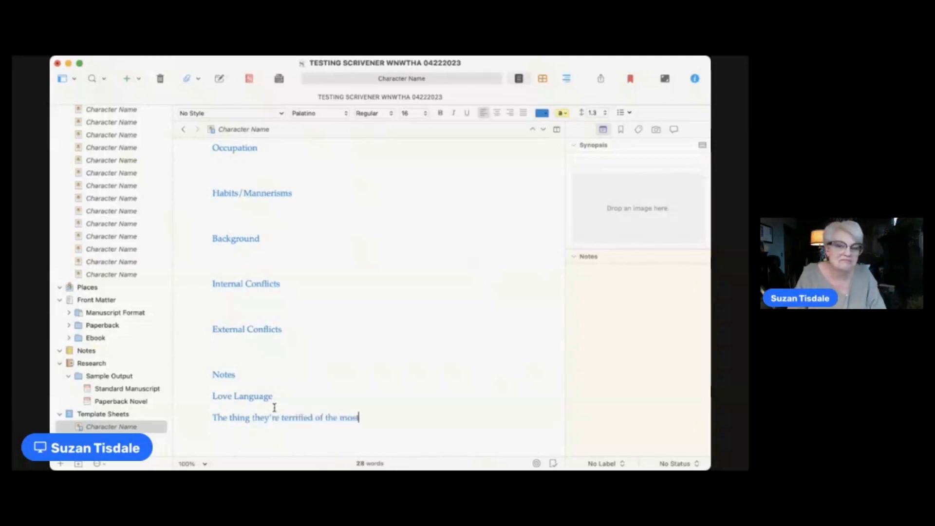
key("Return")
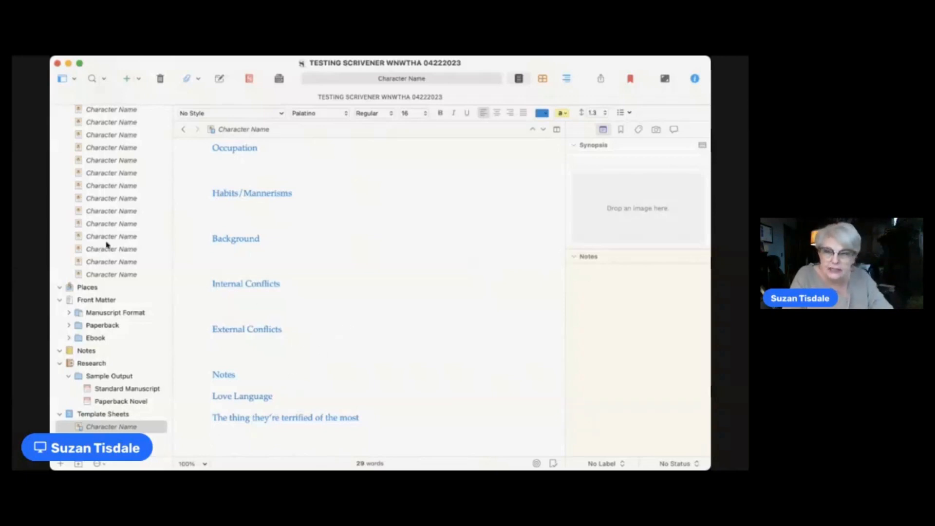
Check the end of an existing blank character sheet for the headings added to the template.
left_click(111, 111)
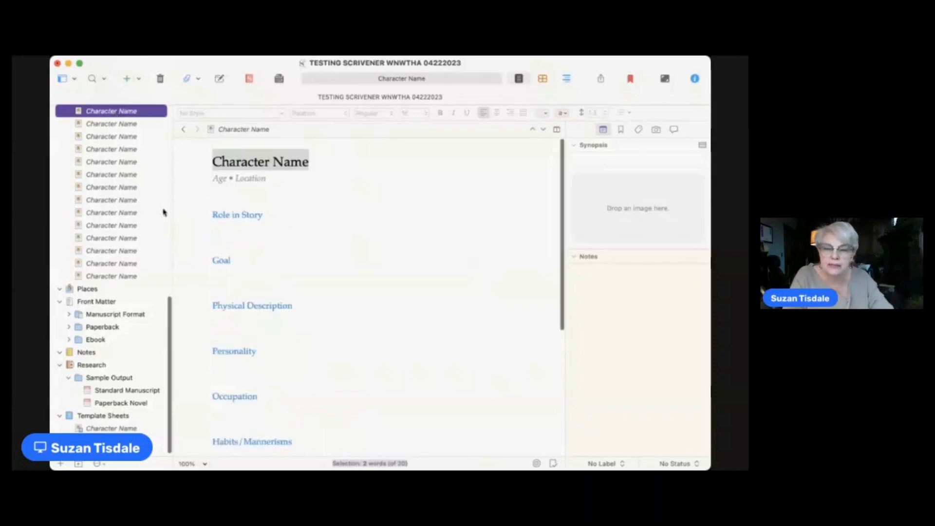
scroll(359, 320, "down", 8)
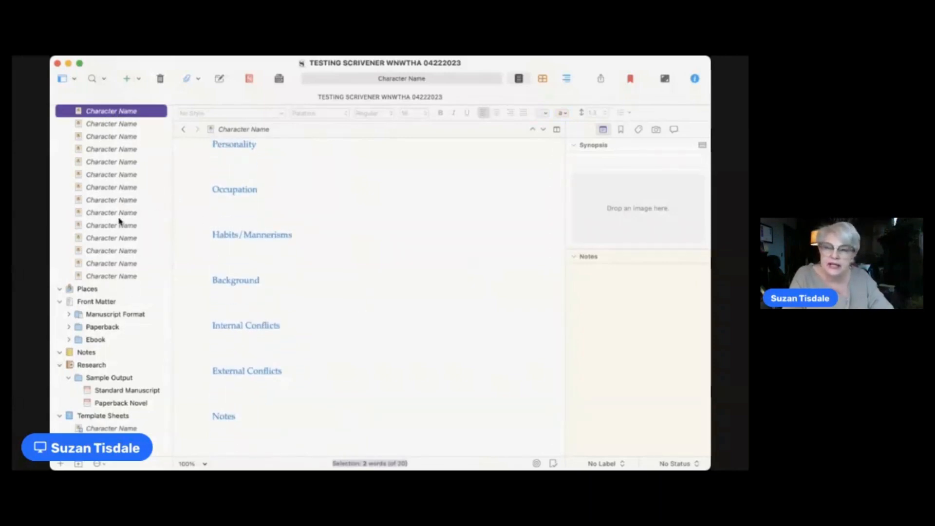
Add two new character sheets based on the updated template to the Characters folder.
left_click(126, 79)
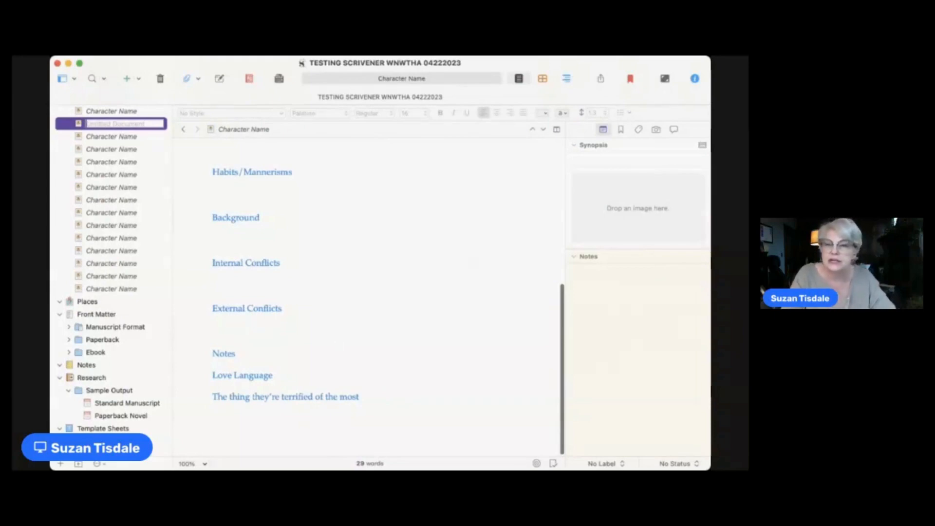
scroll(106, 205, "up", 8)
left_click(108, 183)
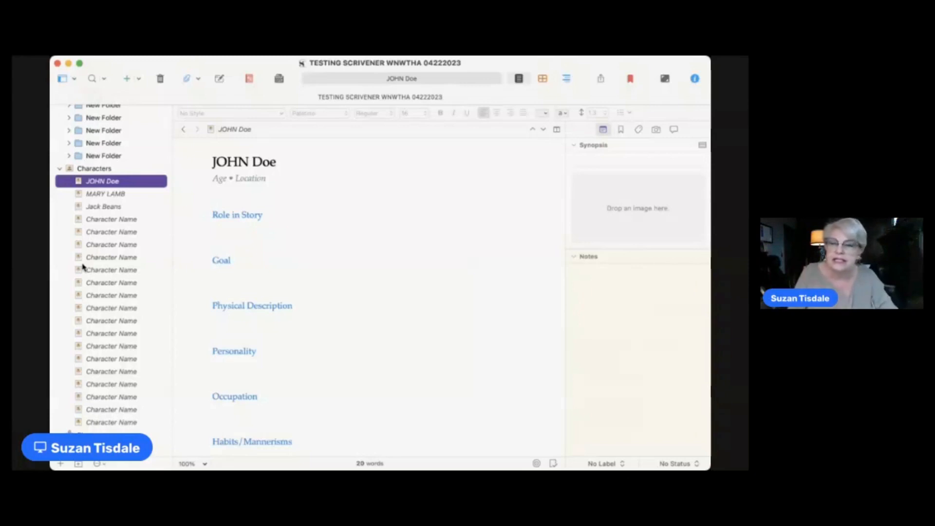
left_click(81, 168)
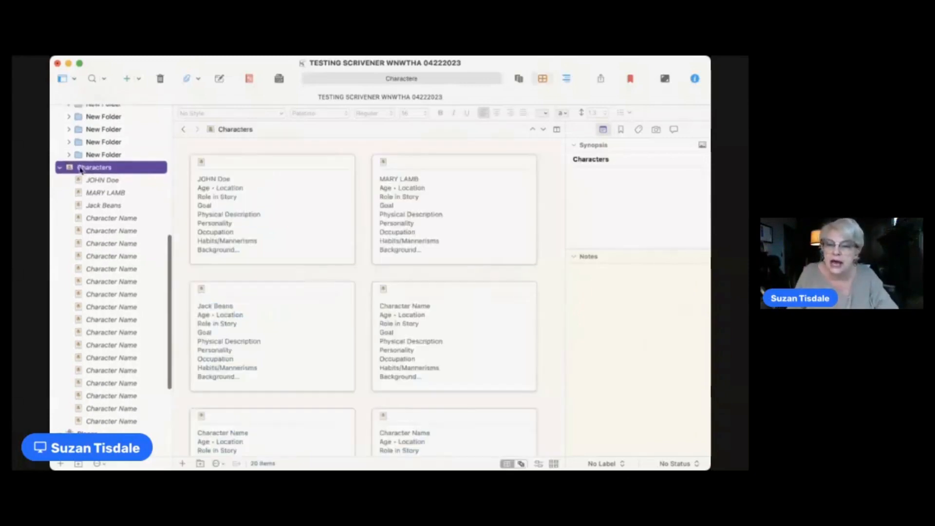
scroll(90, 420, "up", 1)
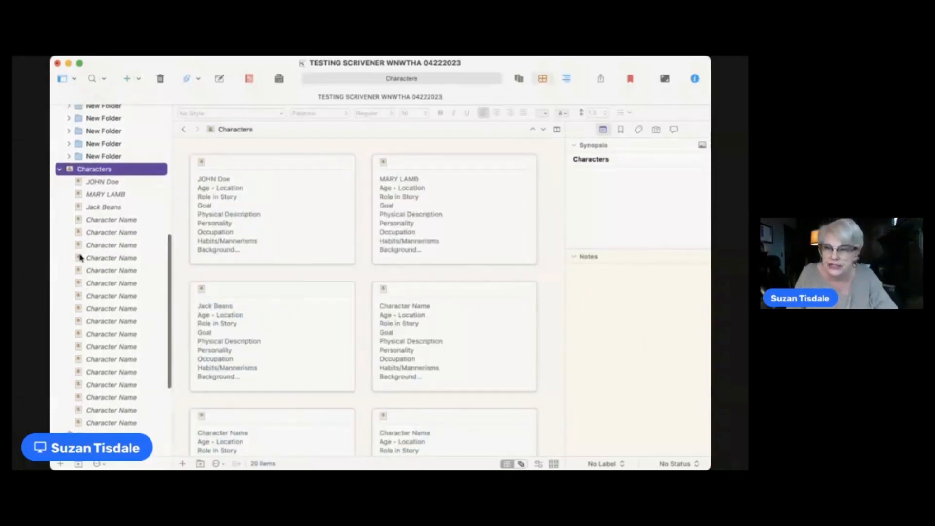
left_click(127, 80)
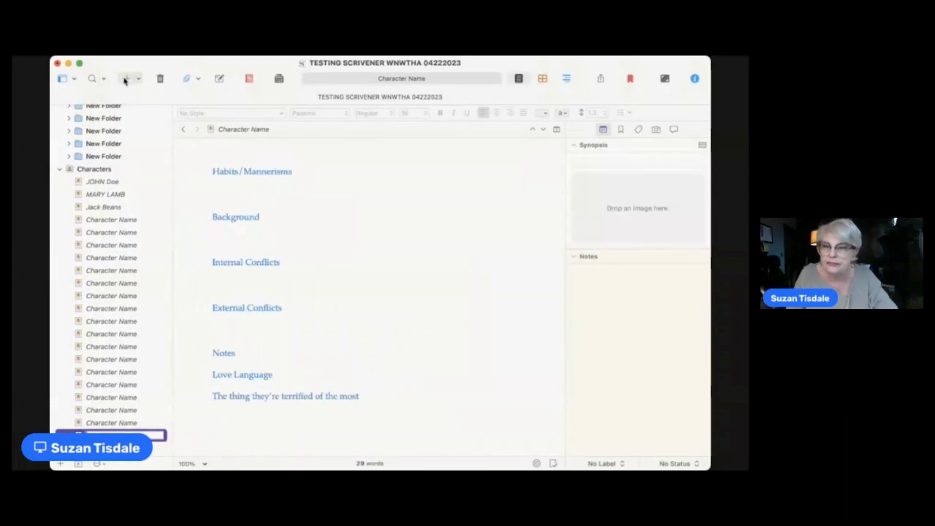
Create a new folder between the Characters section and Places and name it "Clan Graham".
left_click(99, 170)
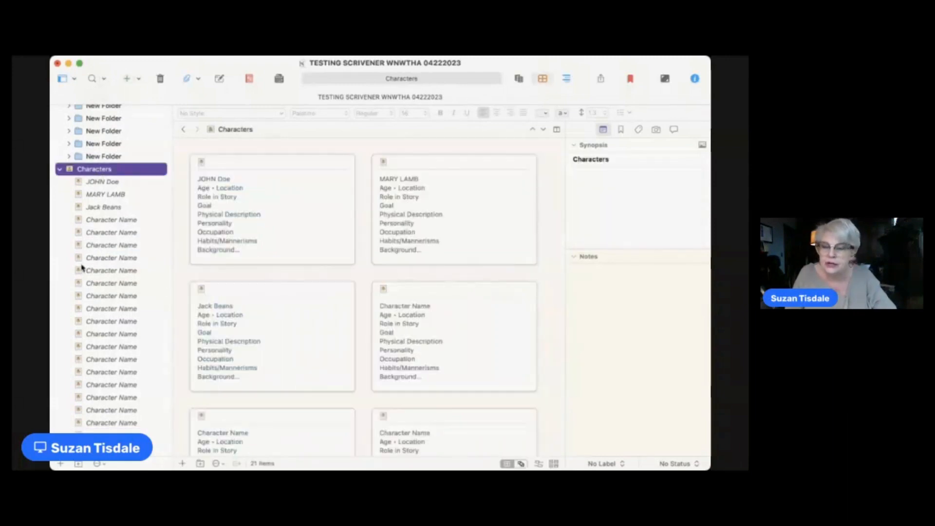
scroll(82, 267, "down", 5)
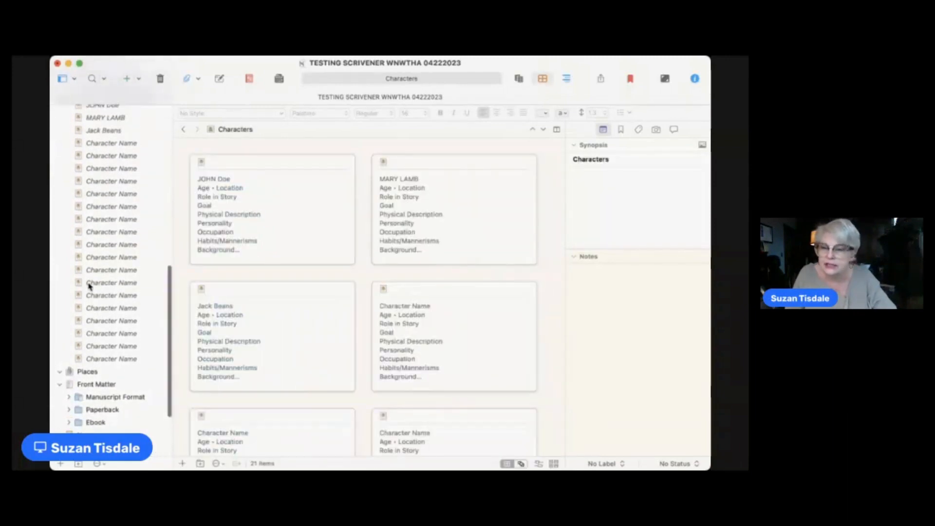
scroll(89, 286, "up", 6)
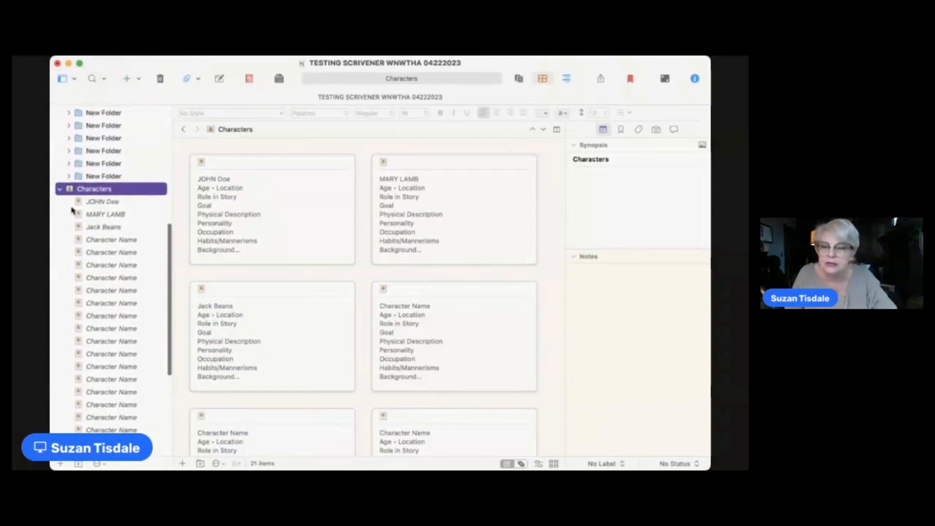
left_click(78, 464)
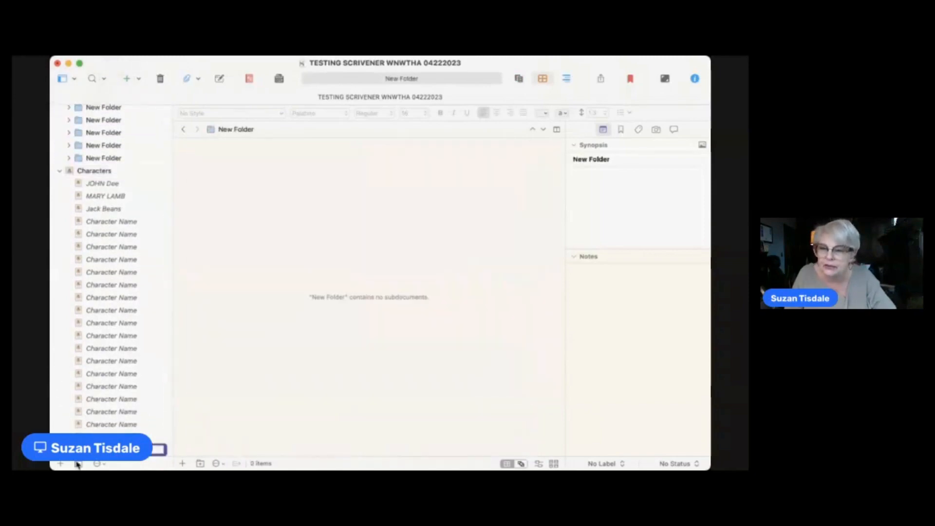
scroll(131, 405, "down", 6)
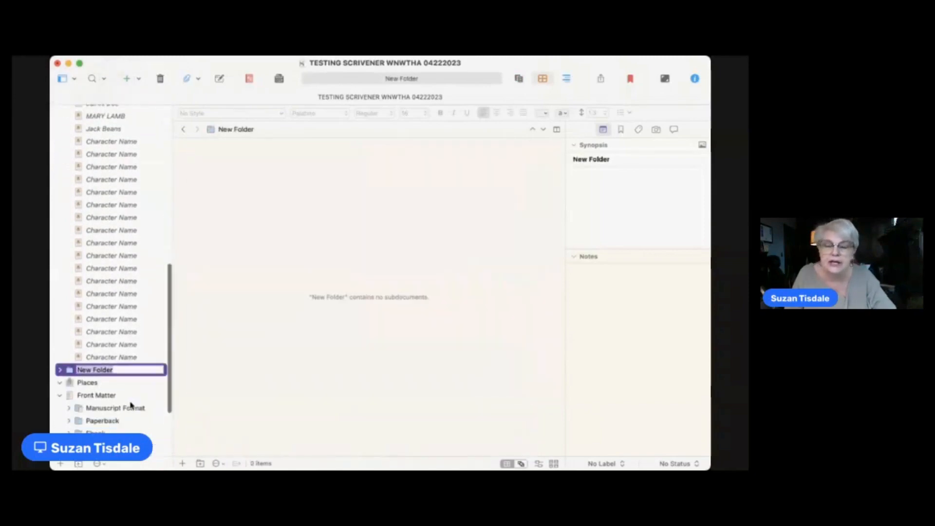
left_click(121, 366)
left_click_drag(121, 365, 71, 363)
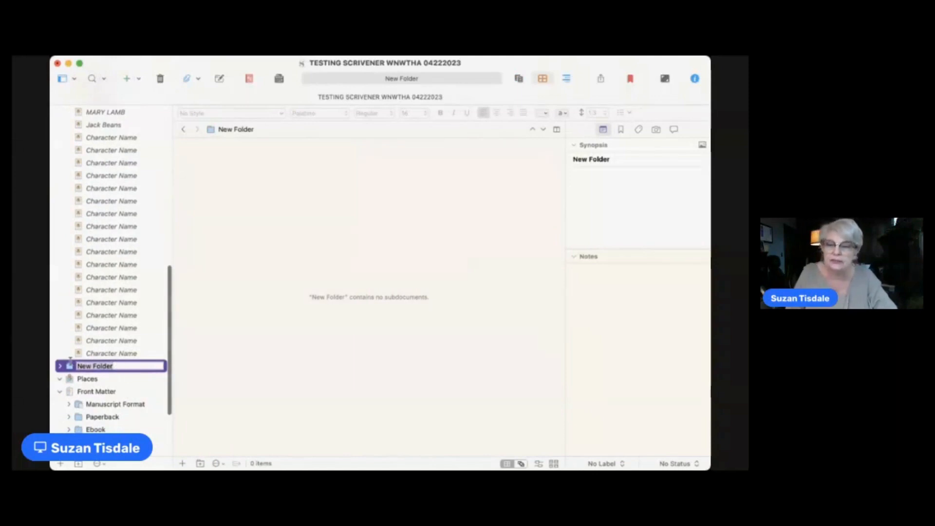
type("Cl")
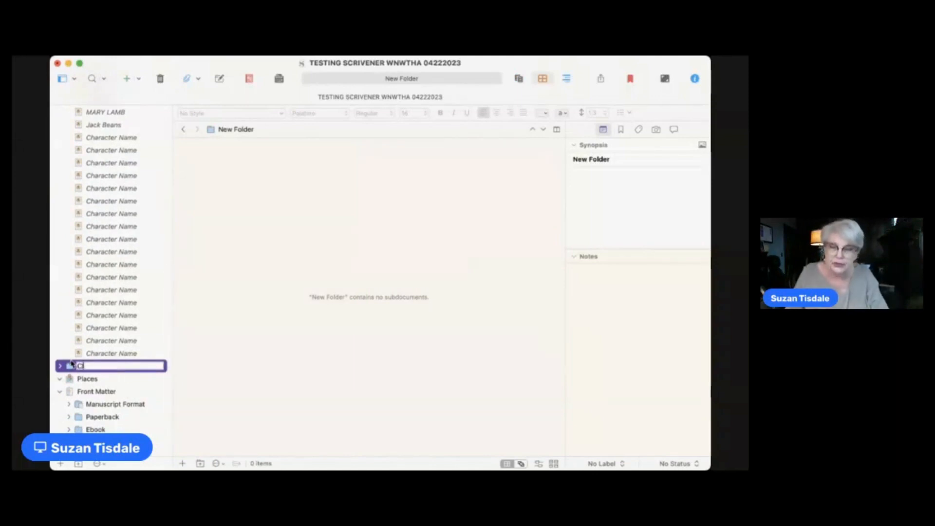
type("an Gera")
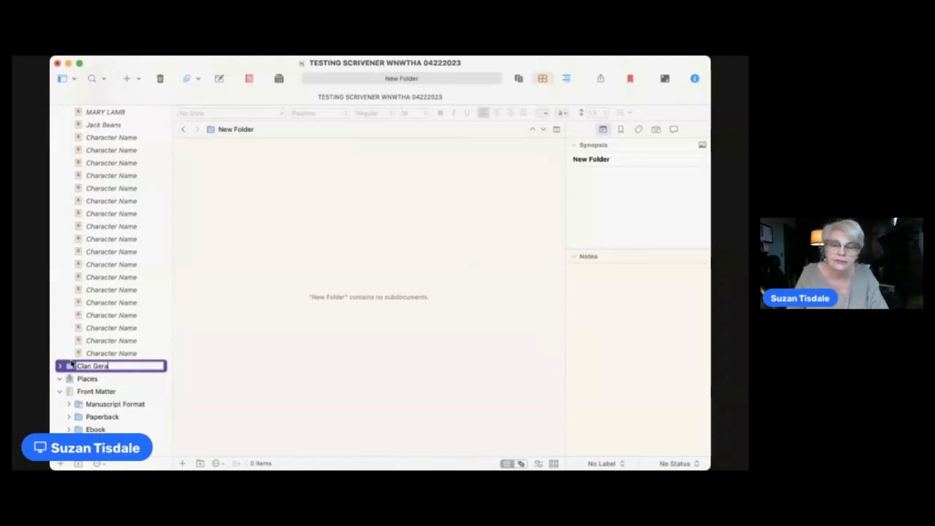
key("BackSpace")
type("aham")
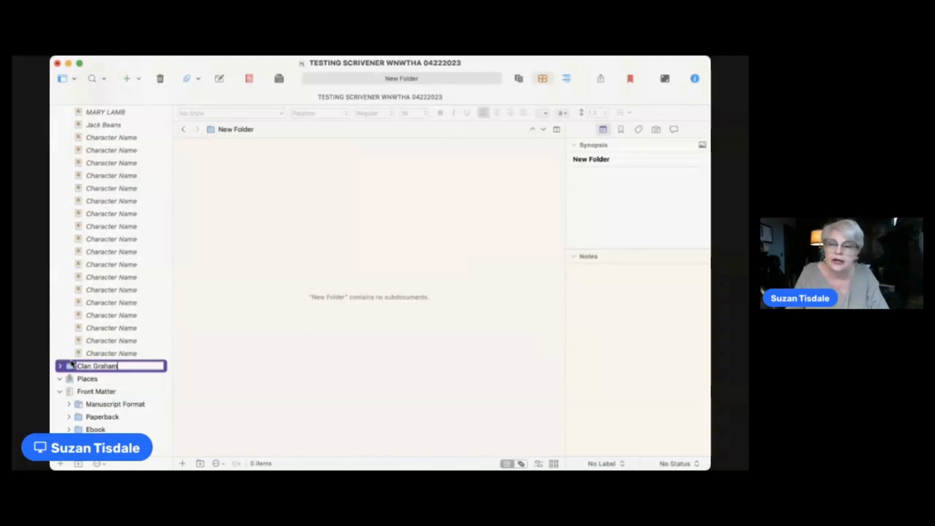
key("Return")
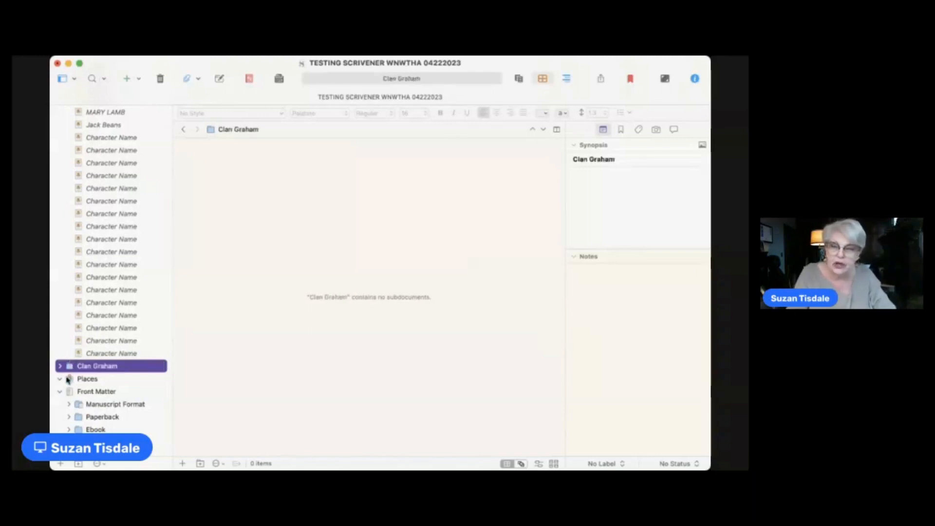
Move blank character sheets from the end of the Characters list directly into the Clan Graham folder.
right_click(118, 367)
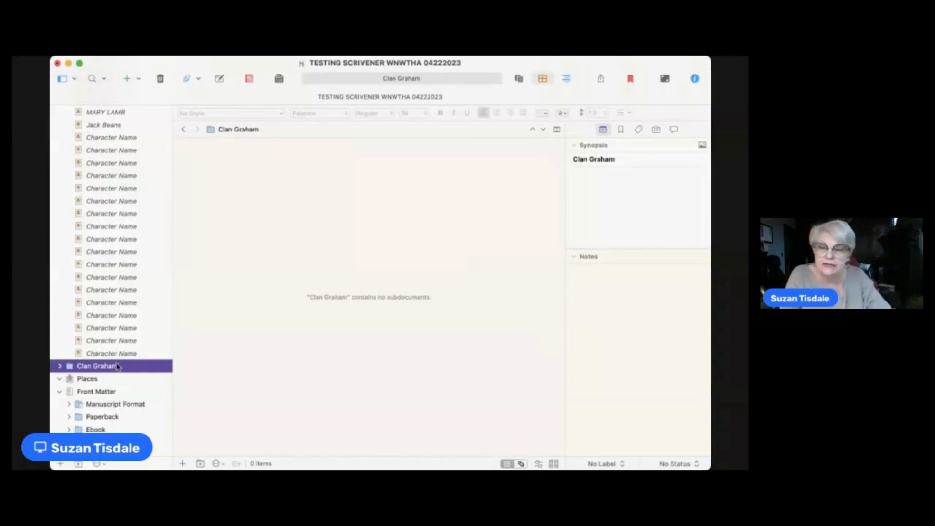
mouse_move(117, 354)
left_mouse_down()
mouse_move(118, 366)
mouse_move(102, 365)
left_mouse_up()
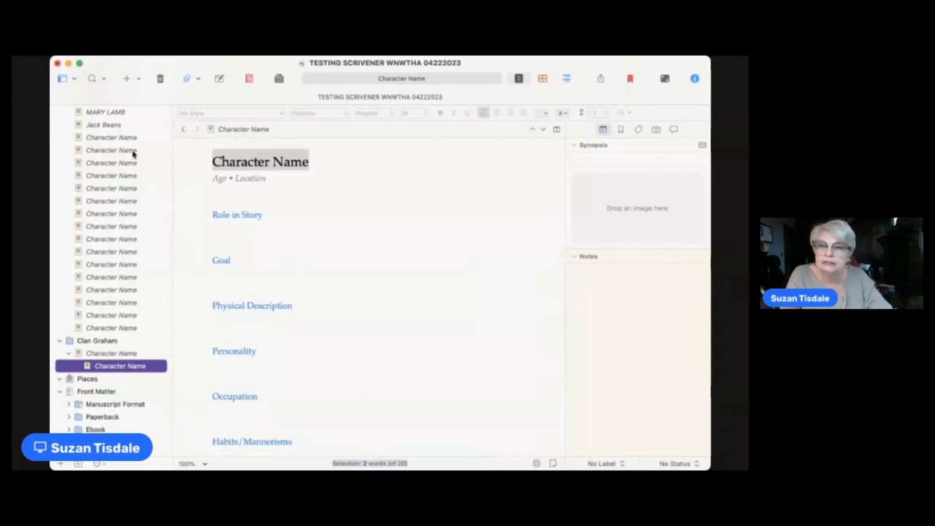
scroll(150, 104, "down", 1)
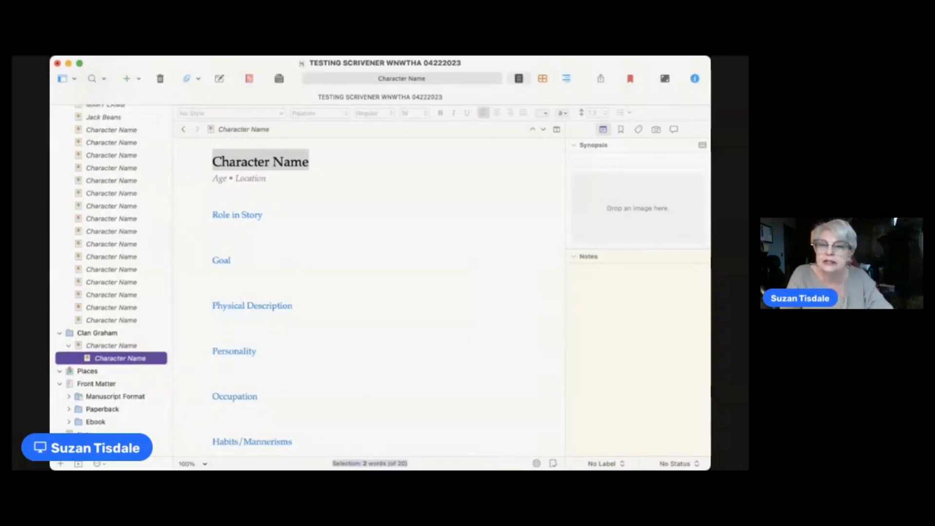
scroll(113, 312, "down", 1)
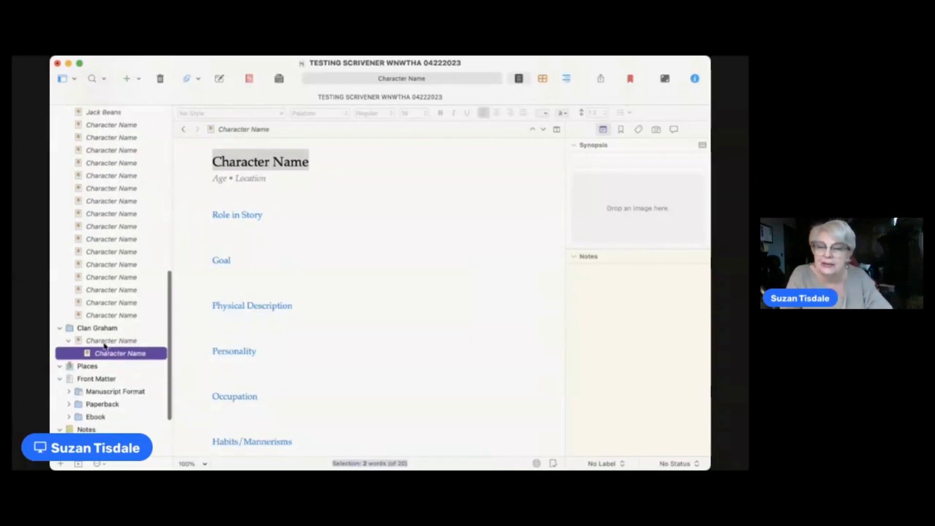
mouse_move(112, 353)
left_mouse_down()
mouse_move(85, 334)
mouse_move(107, 335)
left_mouse_up()
left_click_drag(99, 300, 89, 326)
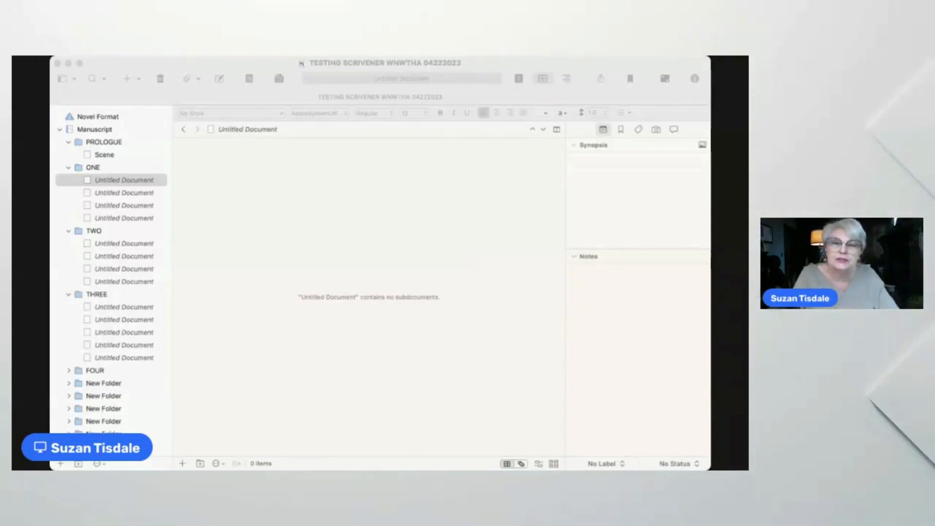
Switch the interface to the dark appearance and open chapter ONE in the manuscript.
left_click(574, 362)
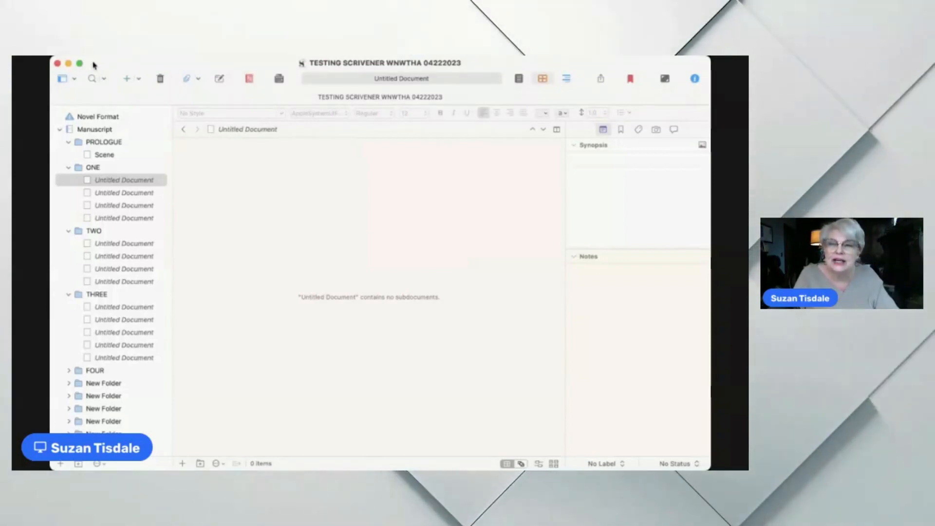
left_click(210, 80)
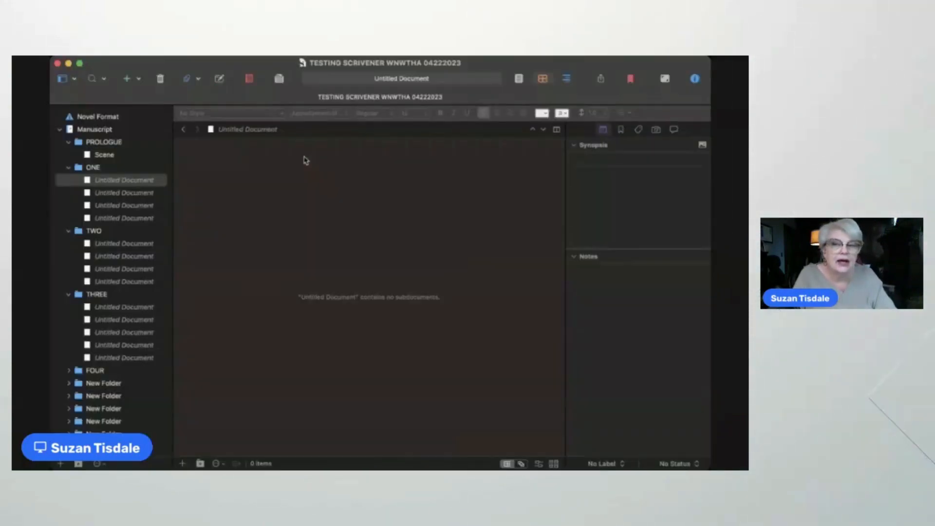
left_click(94, 168)
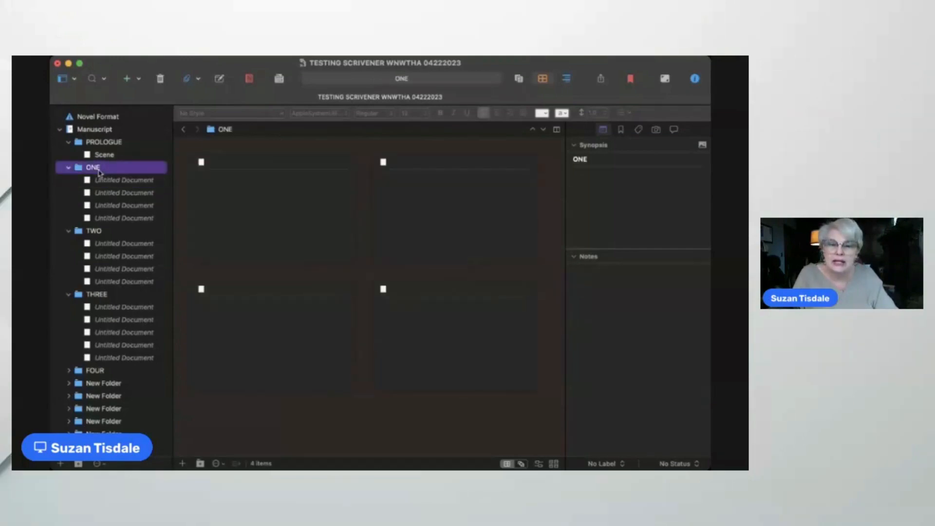
Write in ONE's first document: "It was a dark and stormy night. The wind howled, trees scraped against the windows, and the rain came down in sheets.".
left_click(103, 180)
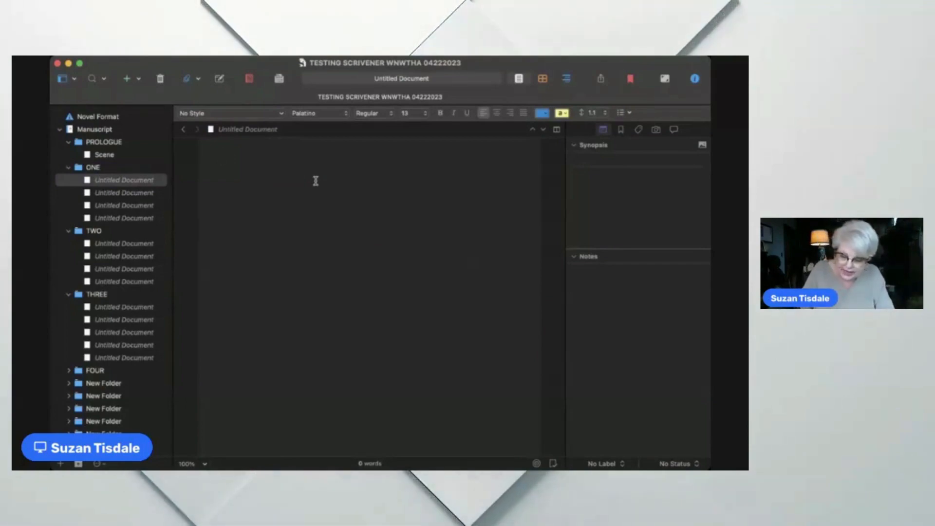
type("It wa")
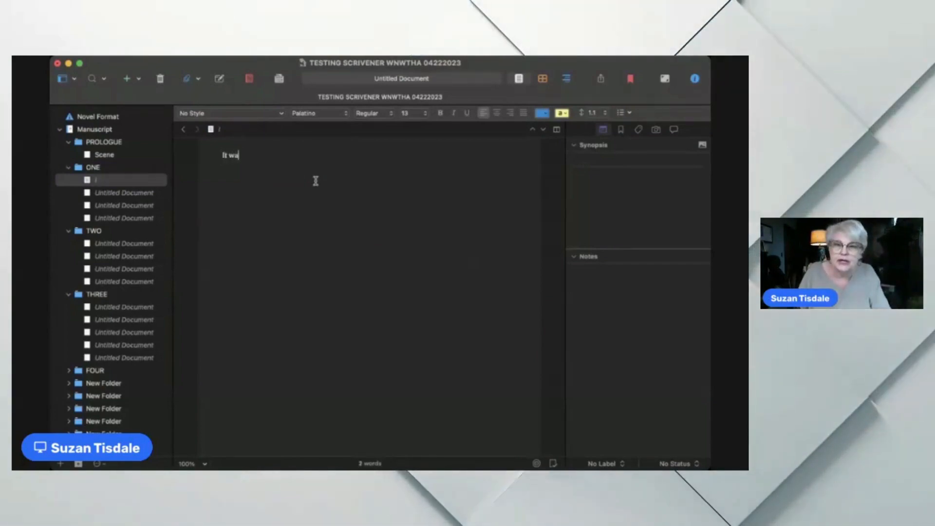
type("s a dark and stormy night. The wind")
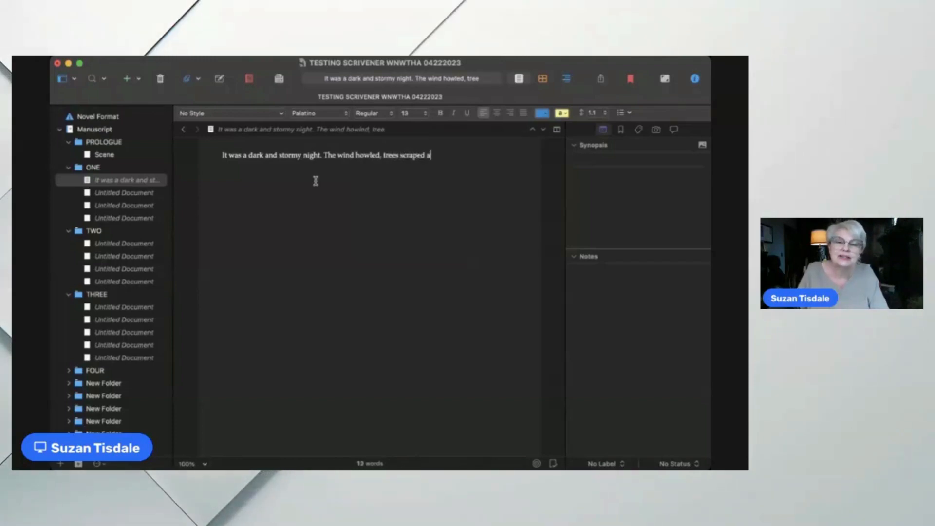
type("howled, trees scraped against the ")
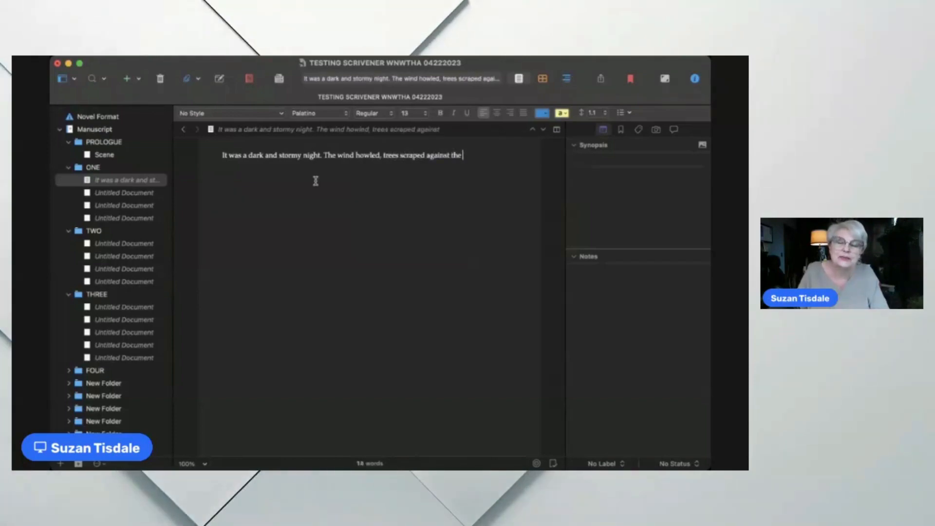
type("windows, and t")
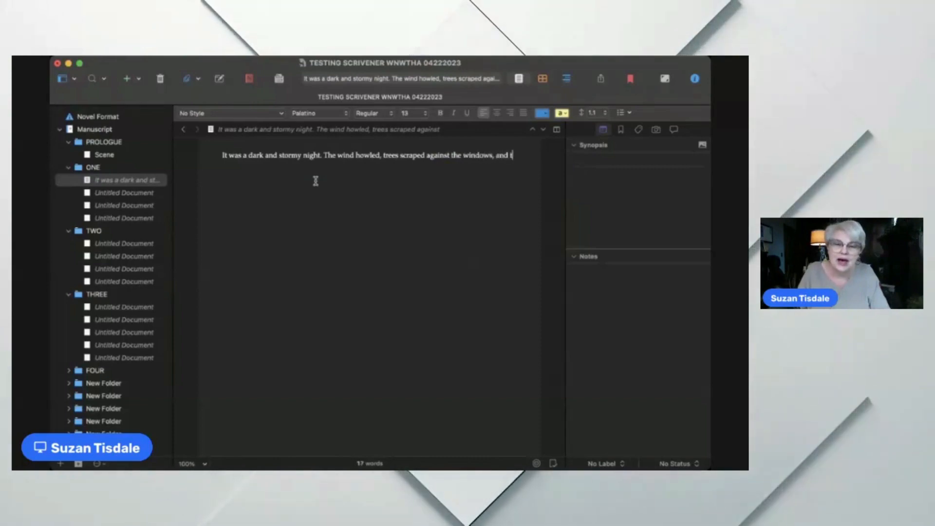
type("he rain ")
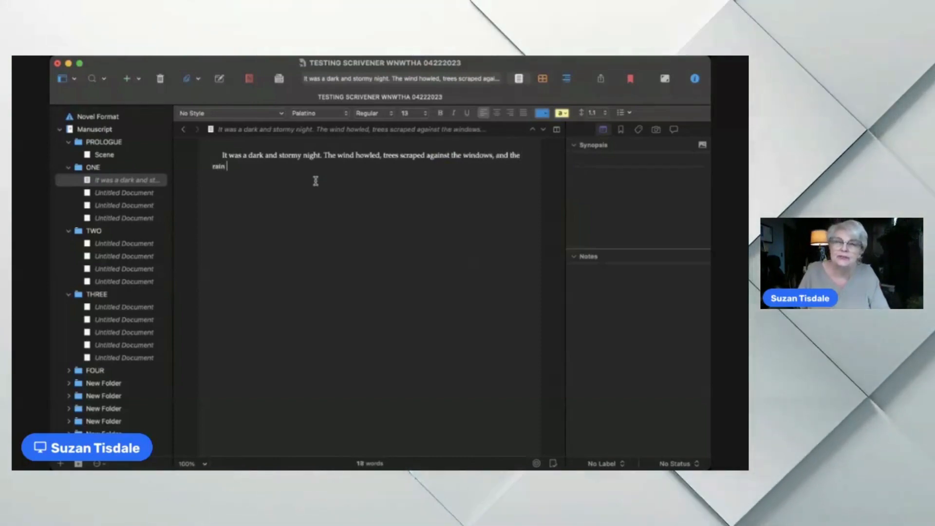
type("came down in sheets.")
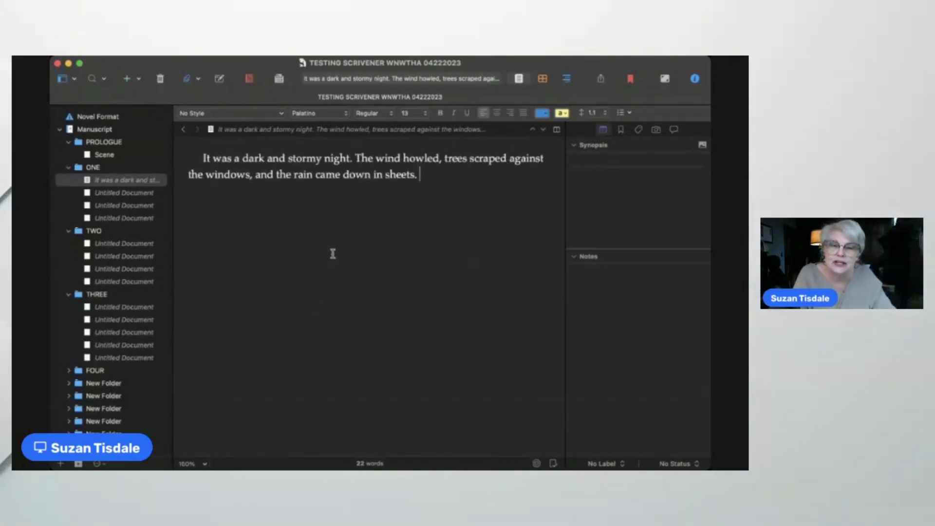
Enlarge the scene text in the editor by setting the zoom to 200%.
left_click(314, 295)
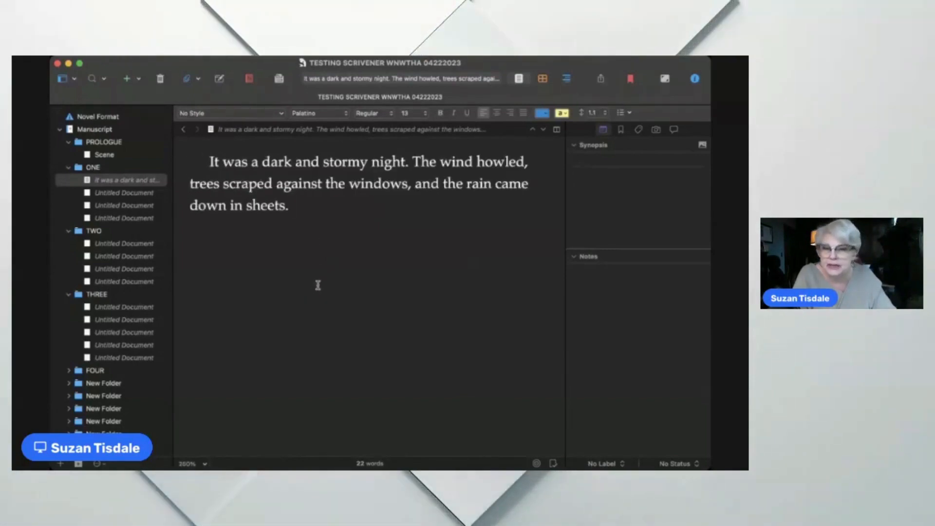
left_click(69, 64)
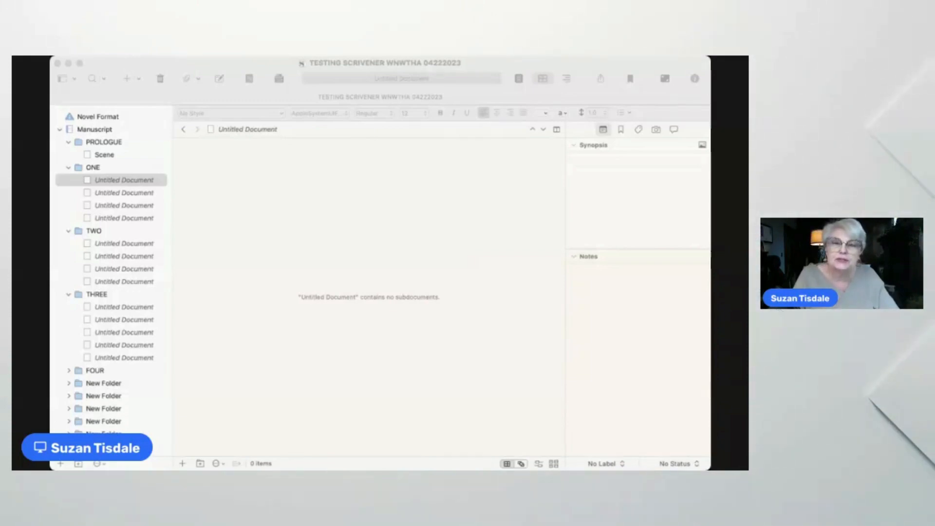
Change the light interface to dark mode again and show chapter ONE's documents as index cards.
left_click(489, 469)
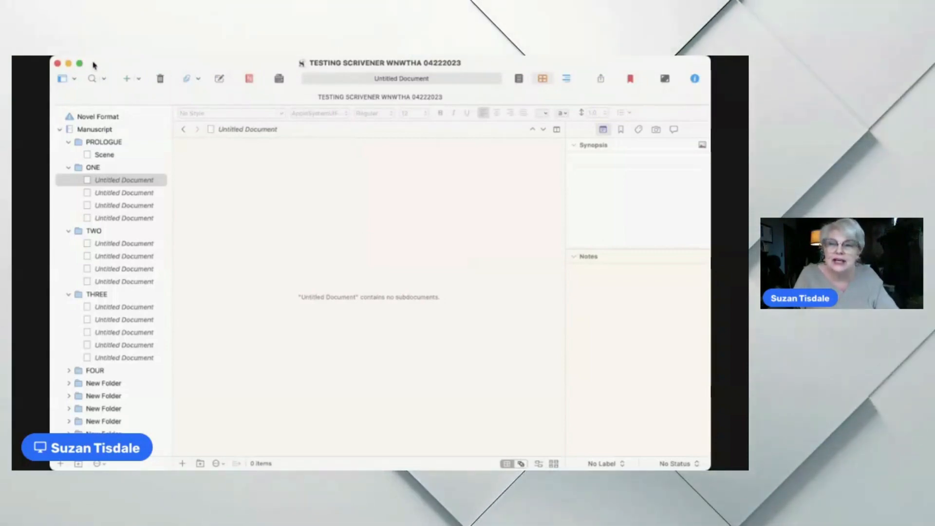
left_click(209, 78)
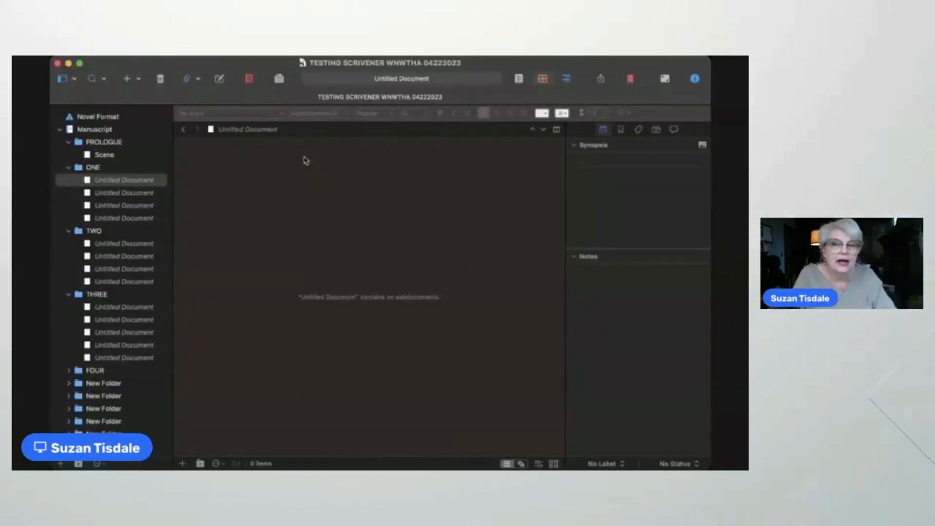
left_click(94, 168)
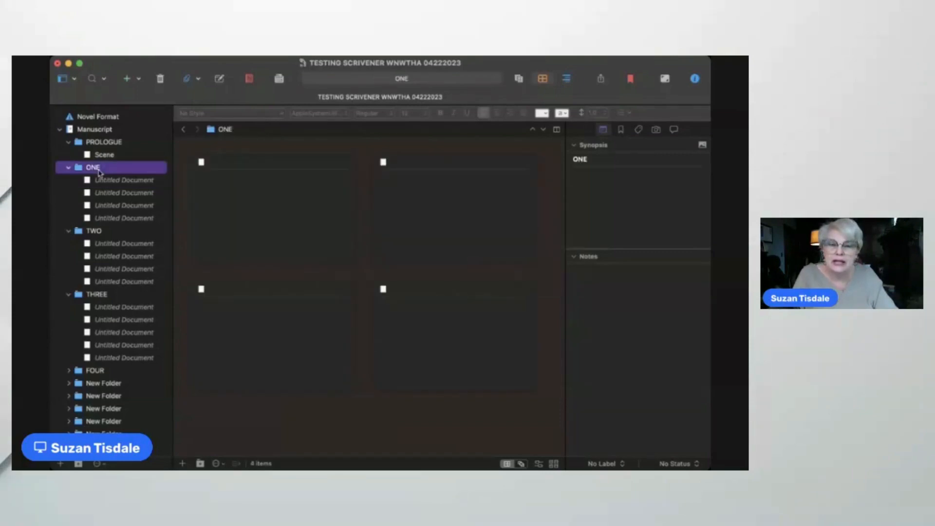
Write in chapter ONE's first document: "It was a dark and stormy night. The wind howled, trees scraped against the windows, and the rain came down in sheets.".
left_click(100, 181)
left_click(302, 184)
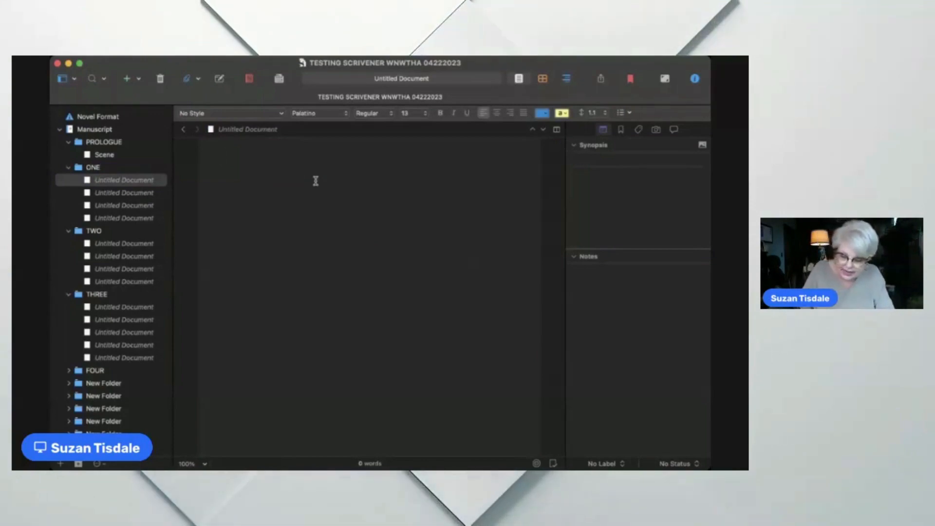
type("It wa")
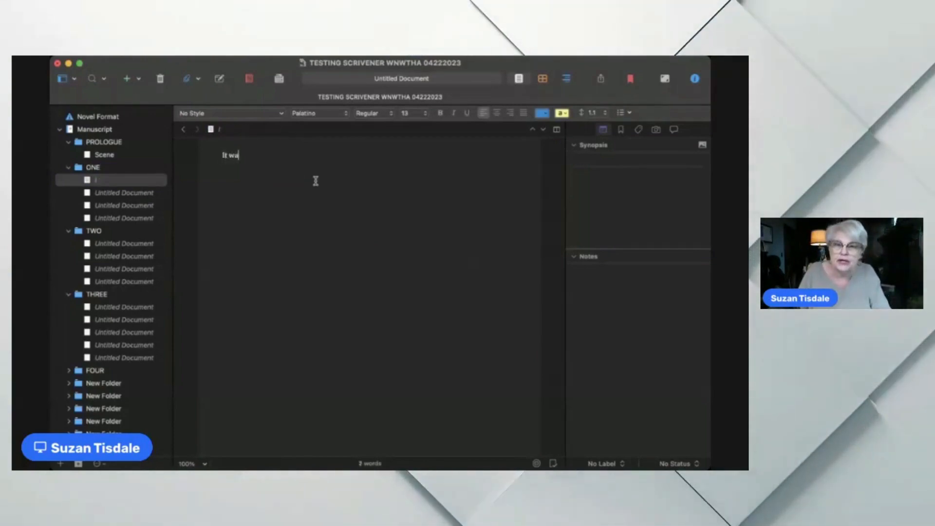
type("s a dark and stormy night. The wind")
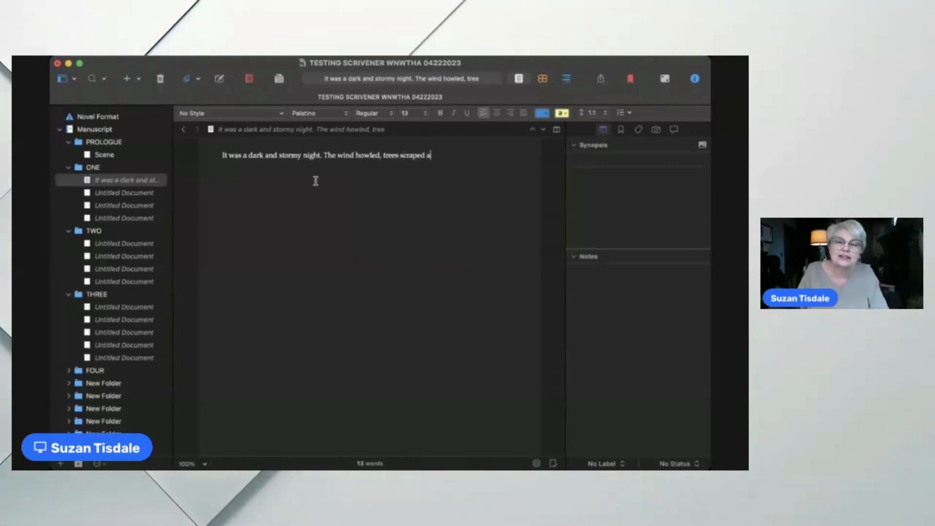
type("howled, trees scraped against the ")
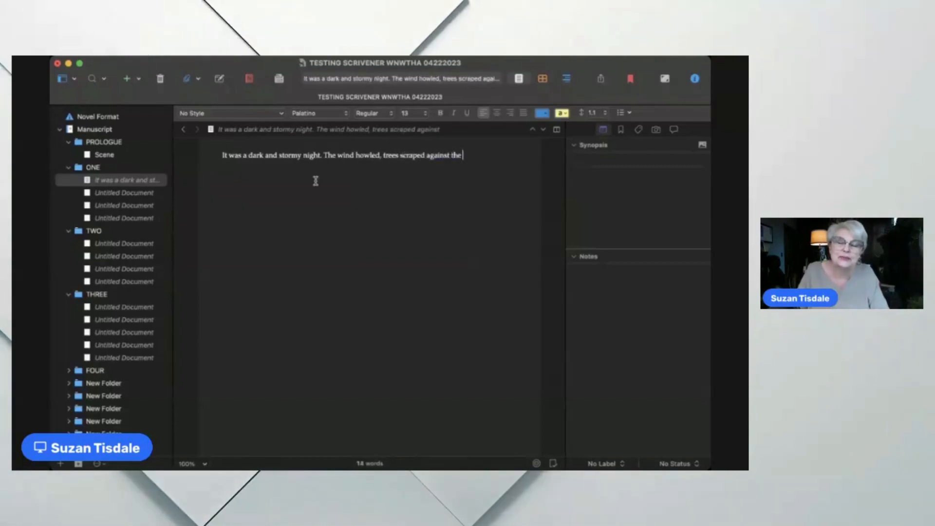
type("windows, and t")
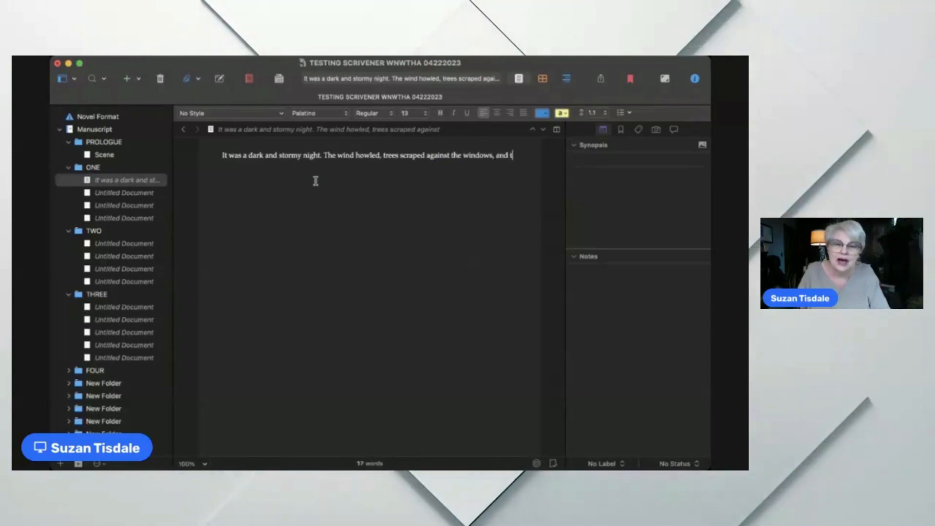
type("he rain ")
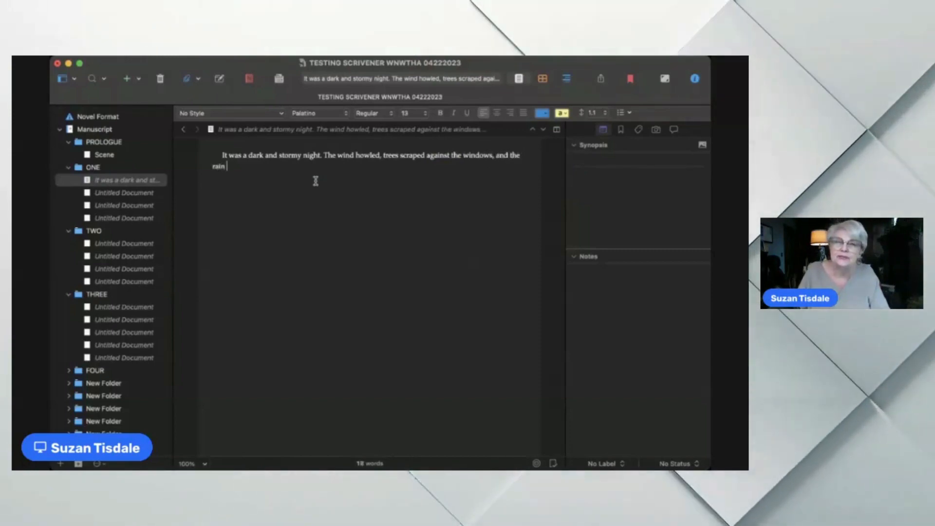
type("came down in sheets.")
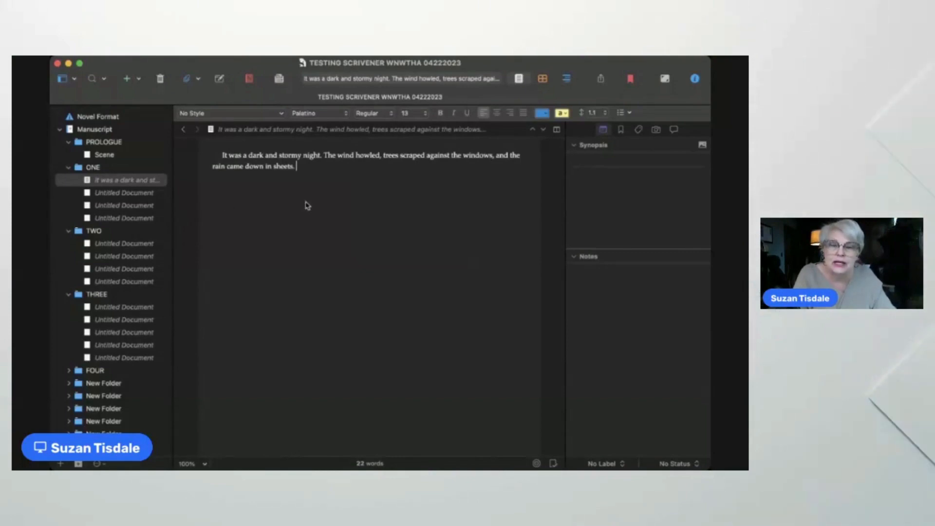
Enlarge the scene text by setting the editor zoom to 200%, and show the scene's document bookmarks.
left_click(314, 315)
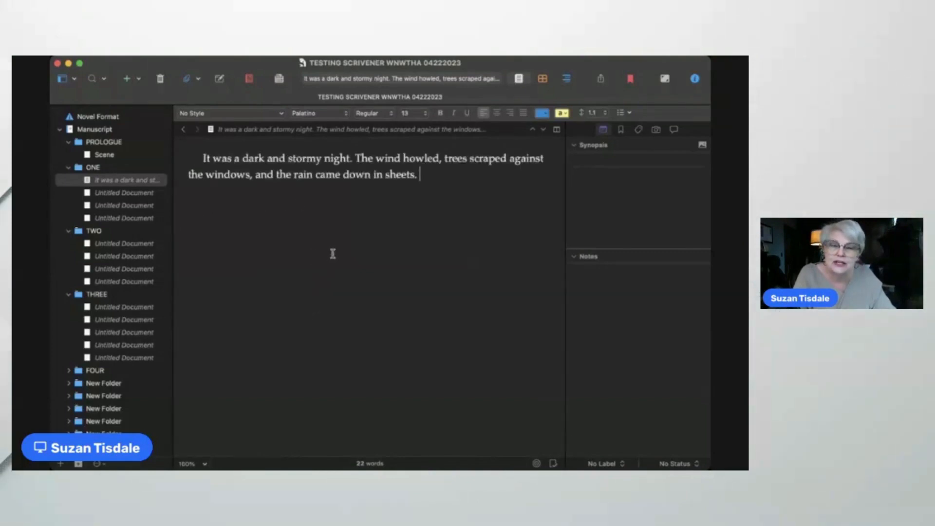
left_click(315, 295)
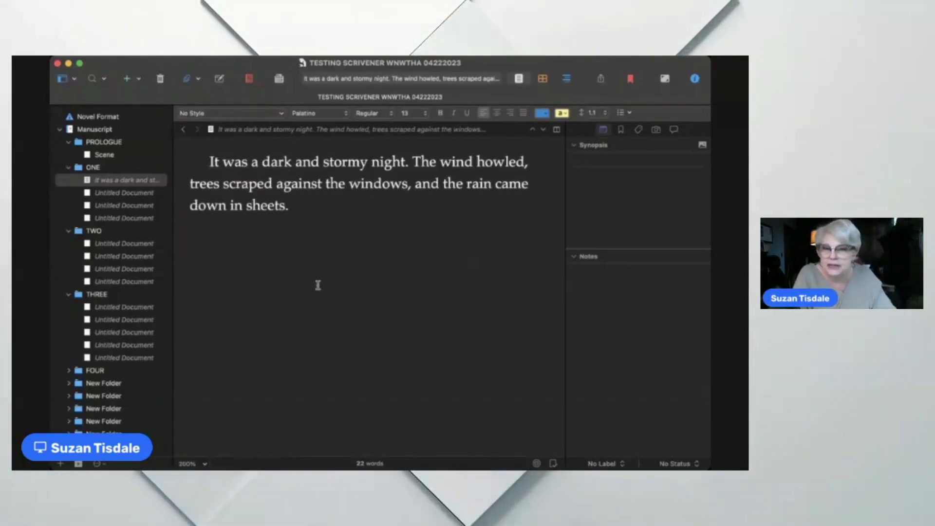
left_click(69, 64)
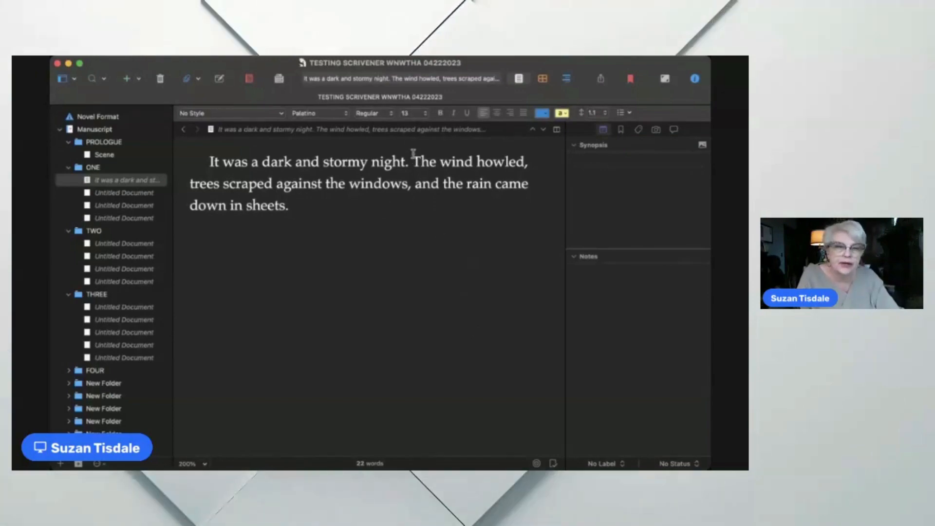
left_click(621, 130)
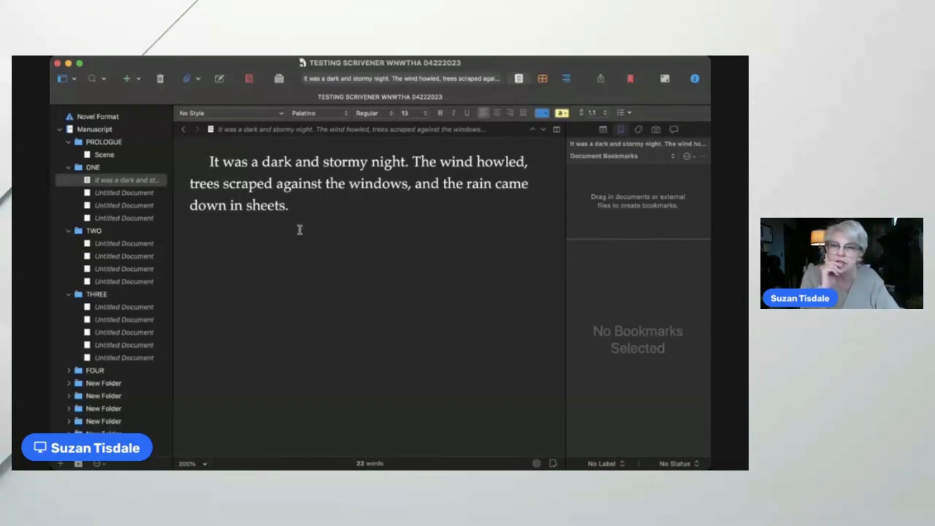
Copy the fourteen finished character sheets from another project to the start of the Characters folder.
scroll(104, 218, "down", 10)
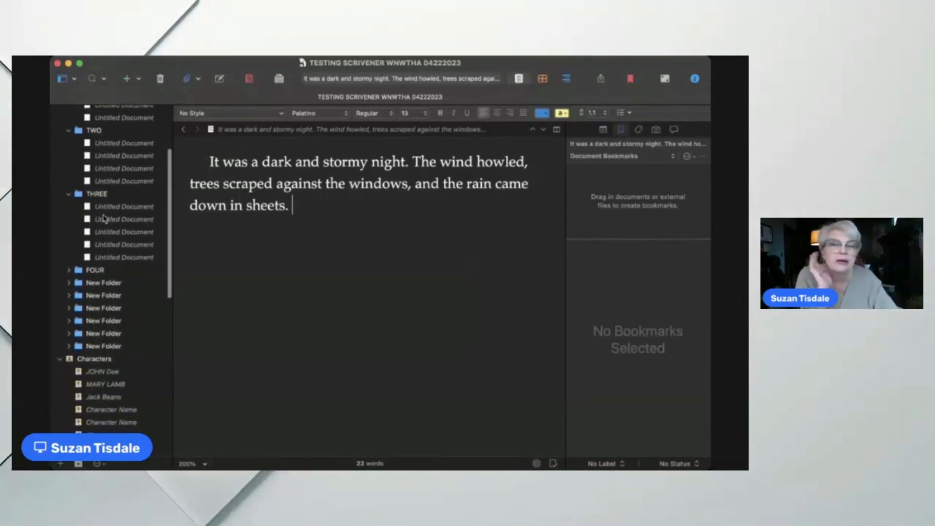
scroll(104, 218, "down", 3)
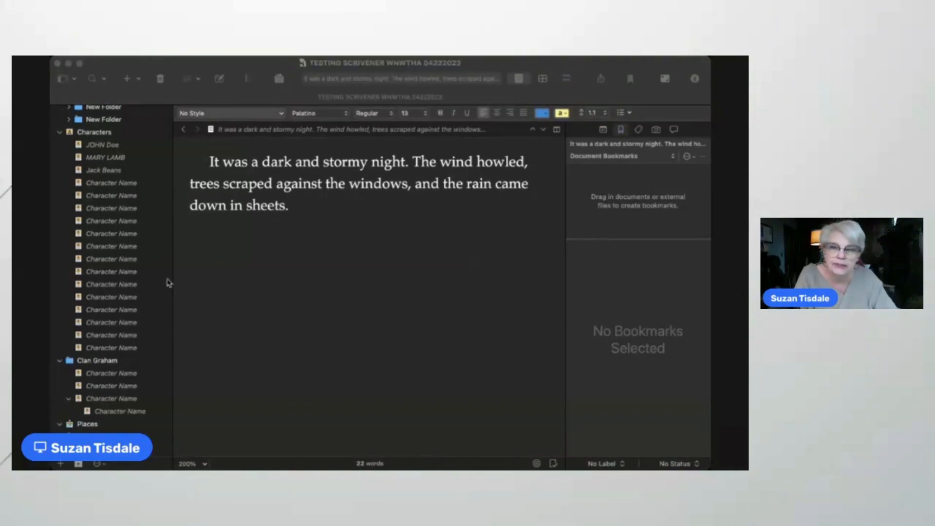
left_click(160, 301)
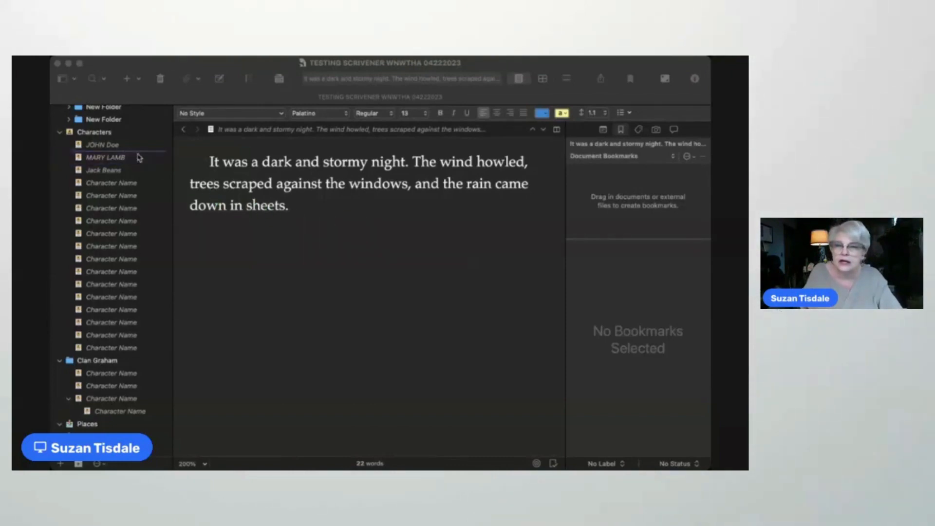
mouse_move(139, 157)
left_mouse_down()
mouse_move(101, 142)
mouse_move(126, 152)
left_mouse_up()
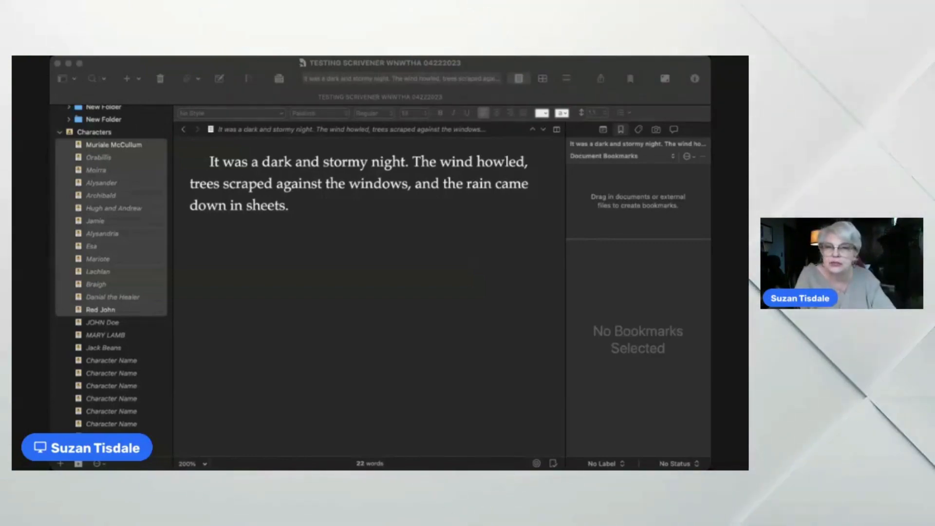
left_click(175, 183)
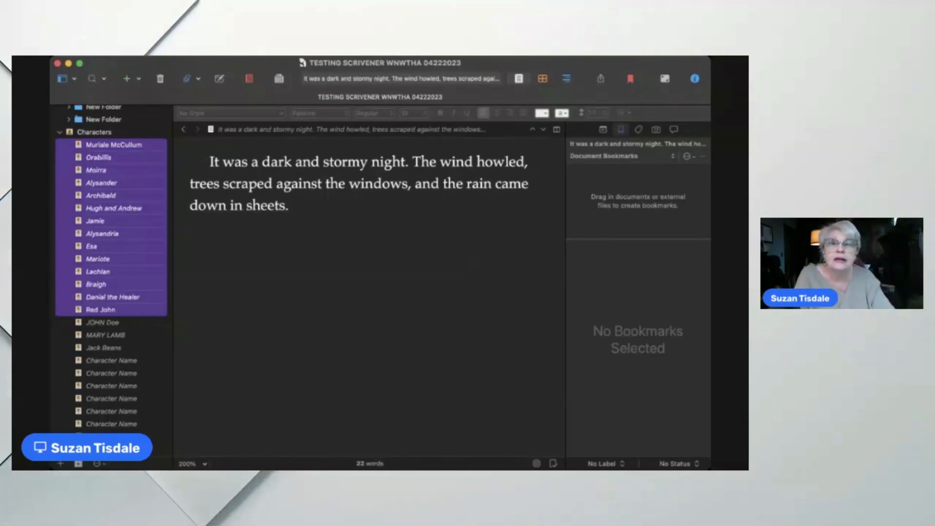
key("super+Tab")
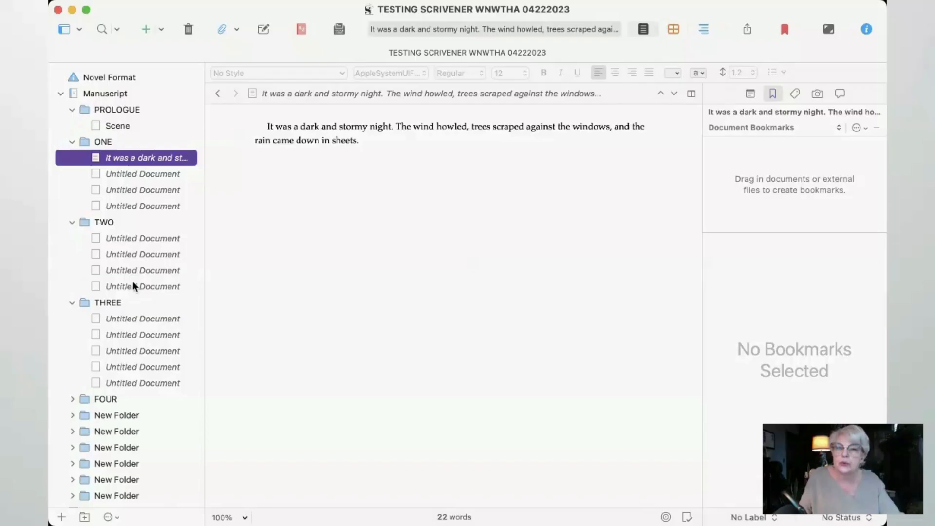
key("super+Tab")
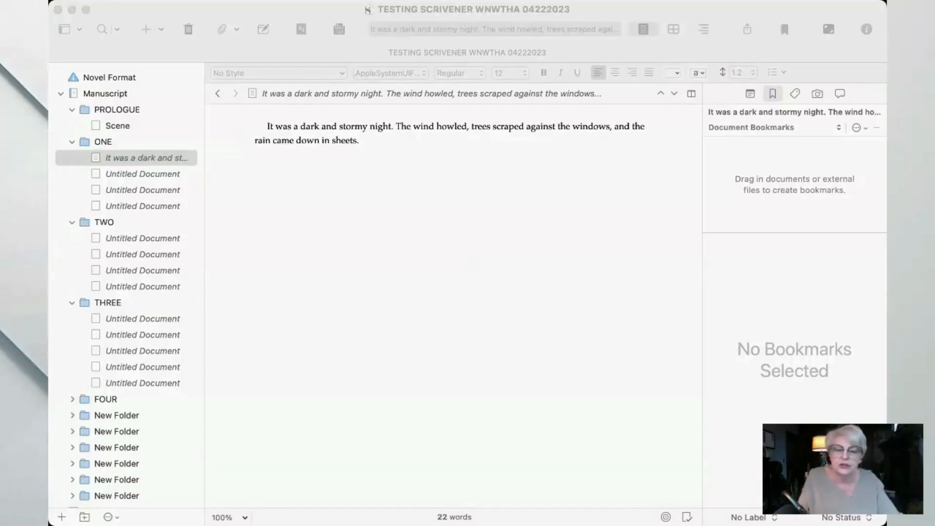
key("super+Tab")
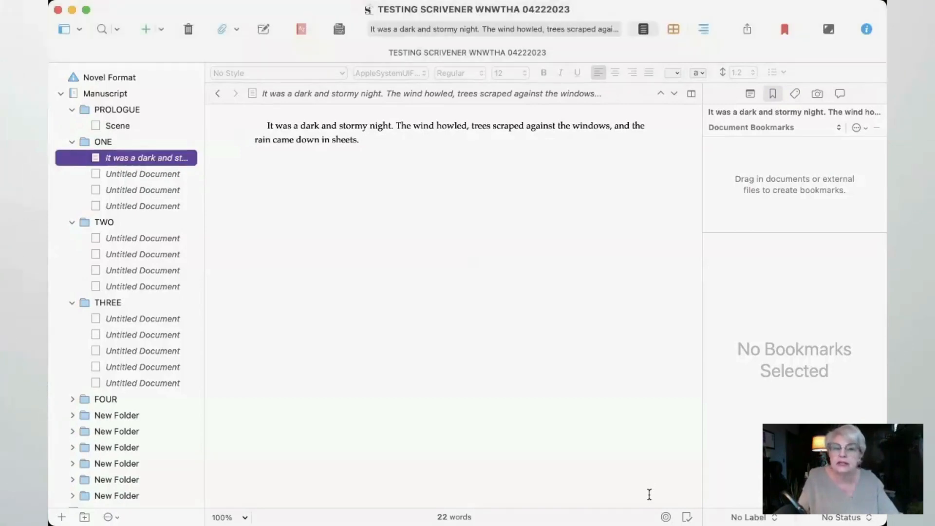
scroll(134, 284, "down", 1)
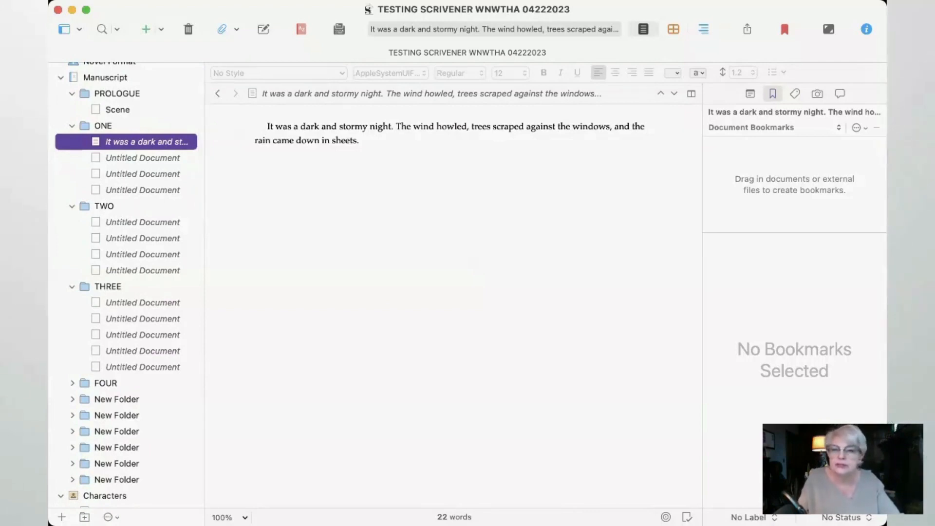
left_click(284, 26)
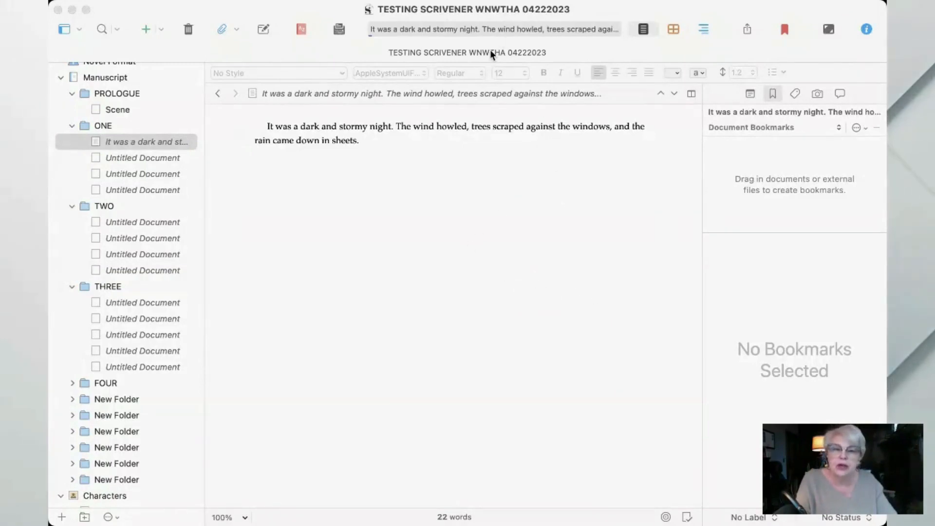
Add a new paragraph below the storm scene's text: "Adding more words to test the project target feature.".
left_click(496, 202)
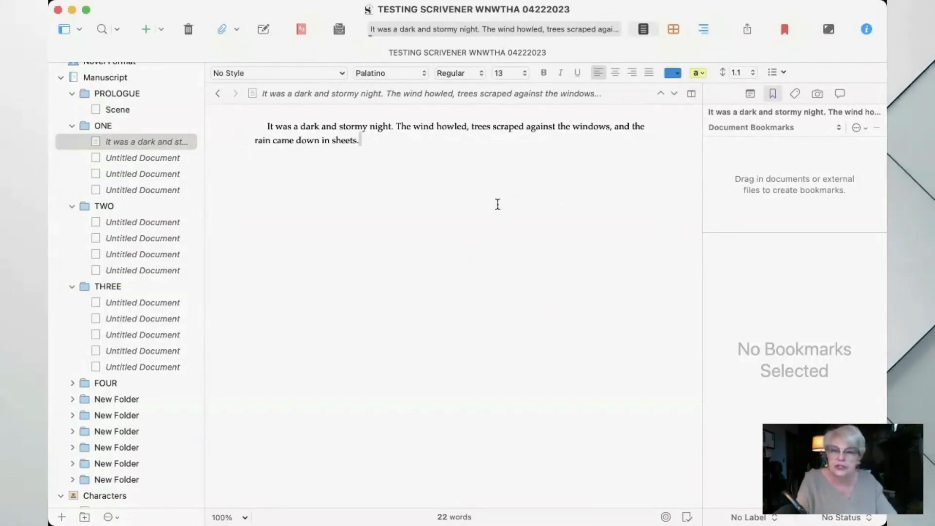
key("Return")
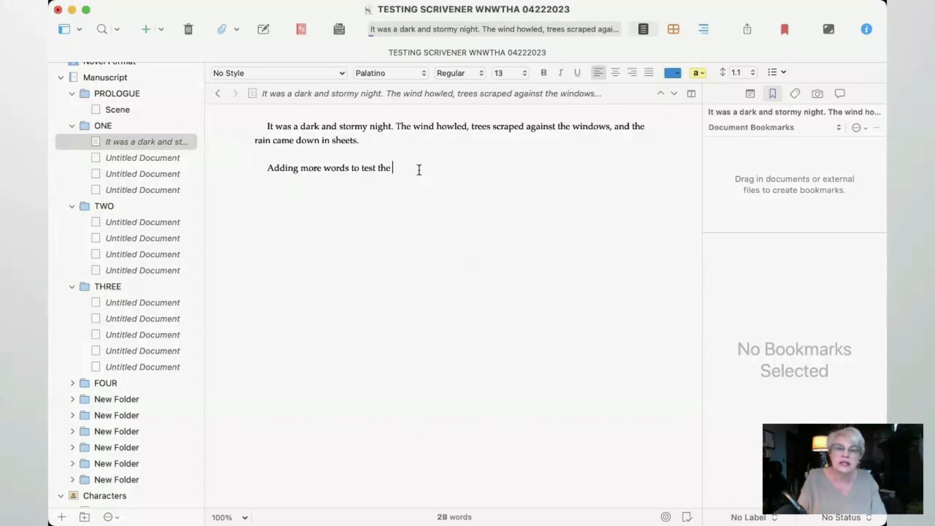
type("ject tar")
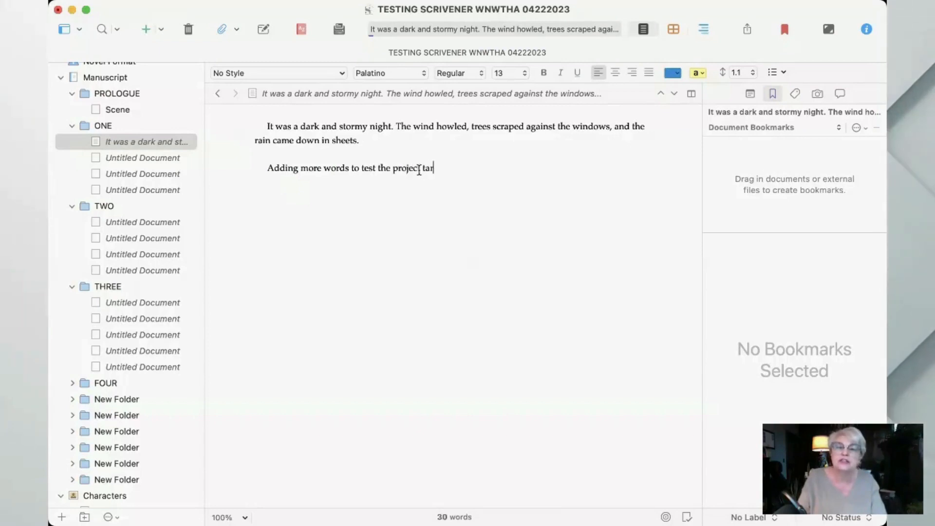
type("get feature.")
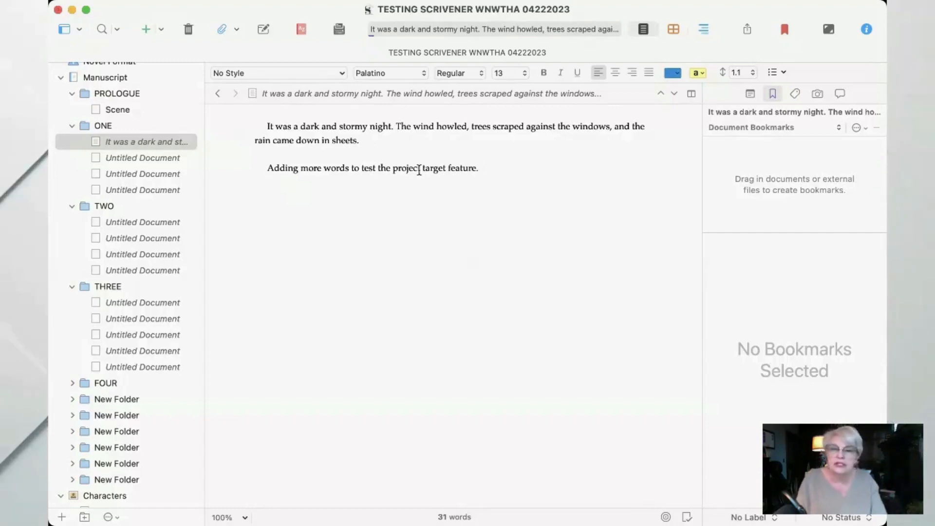
Add two more lines to the scene: "Spring is right around the corner." and "I love Scrivener".
type("Spring rig")
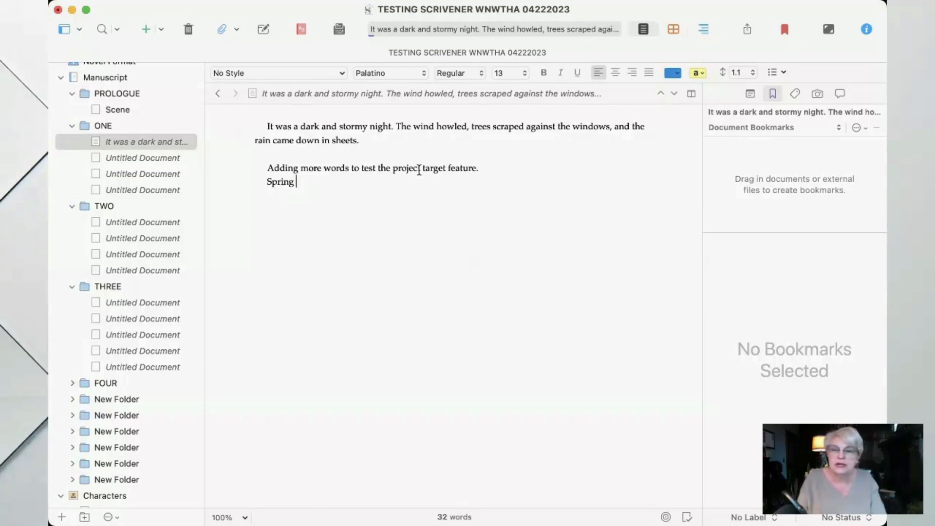
key("BackSpace")
key("BackSpace")
key("BackSpace")
key("BackSpace")
type("is right arou")
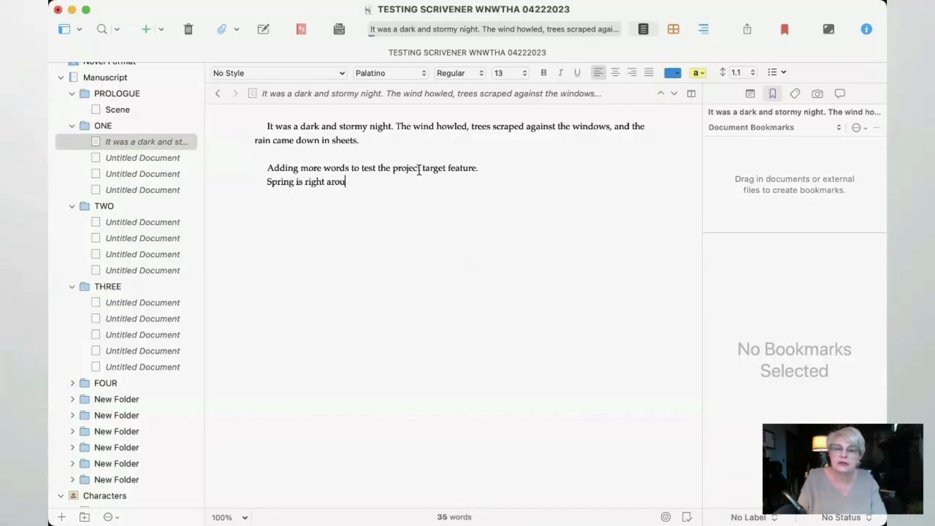
type("nd the corner.")
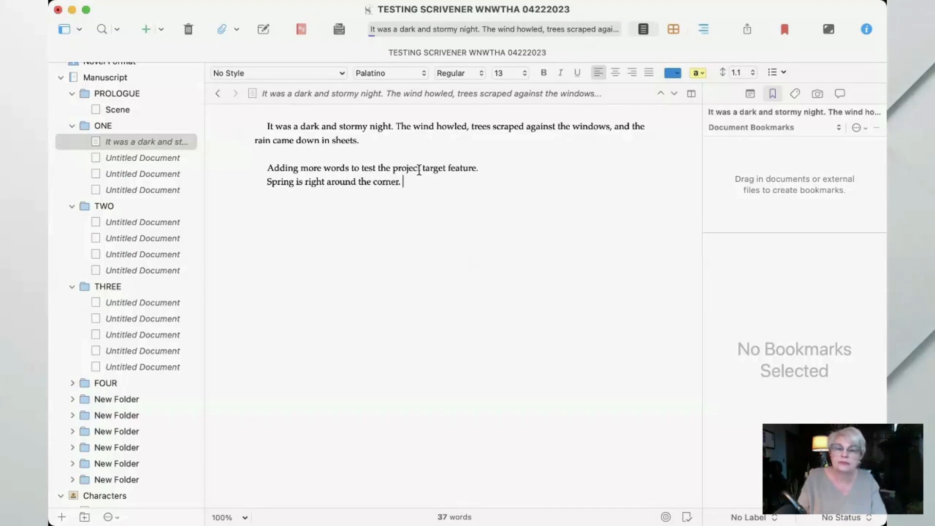
key("Return")
type("I love Scri")
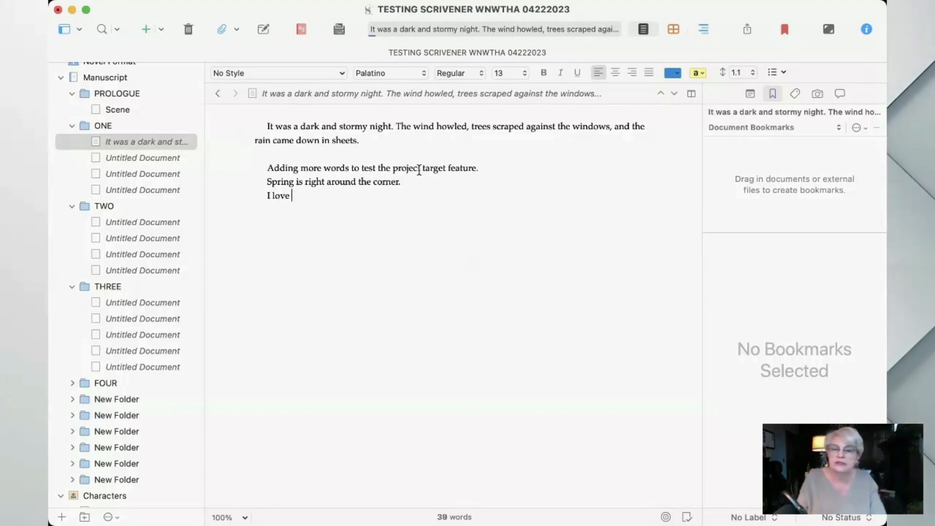
type("vene")
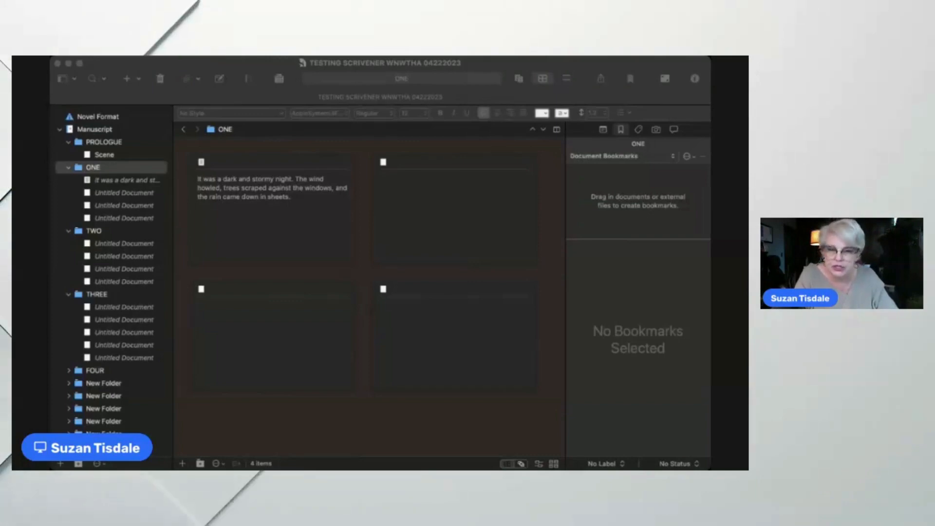
Add the screenshot image files dated 2023-03-22 as document bookmarks for chapter ONE.
left_click(653, 306)
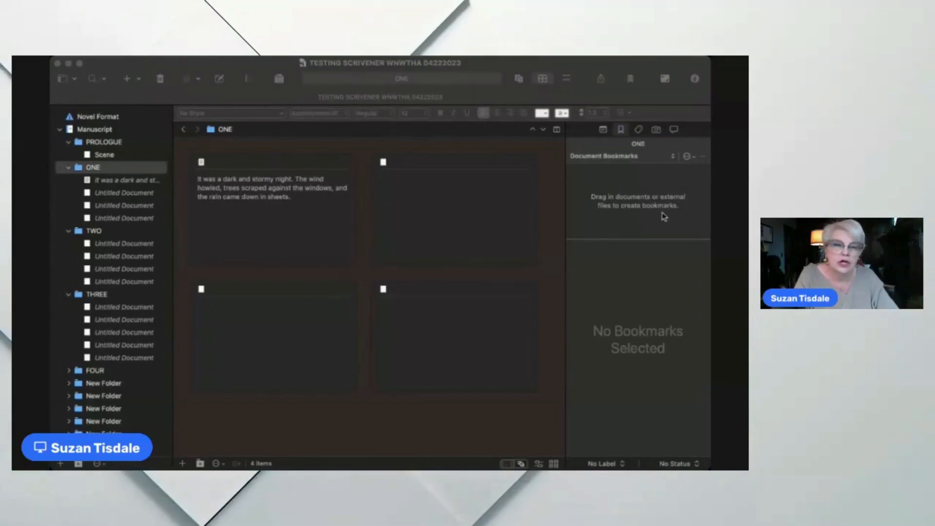
left_click_drag(648, 214, 630, 194)
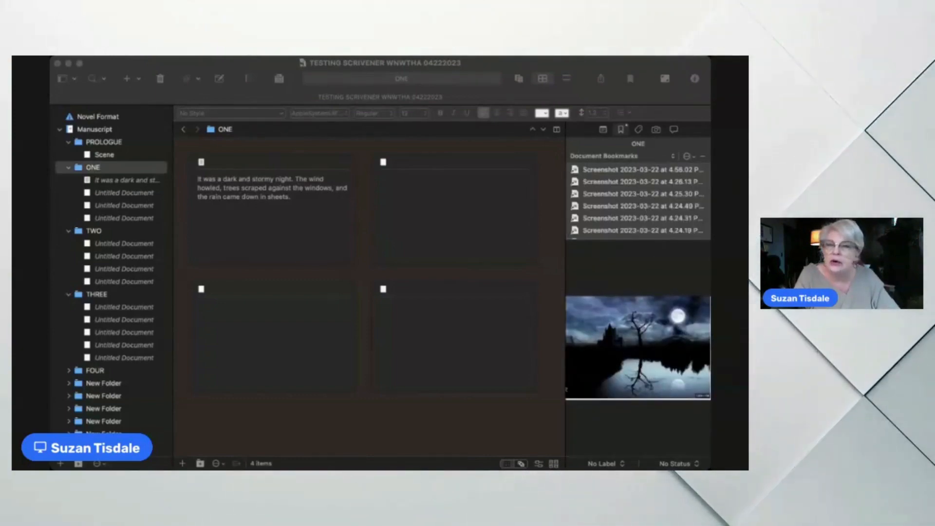
left_click(237, 68)
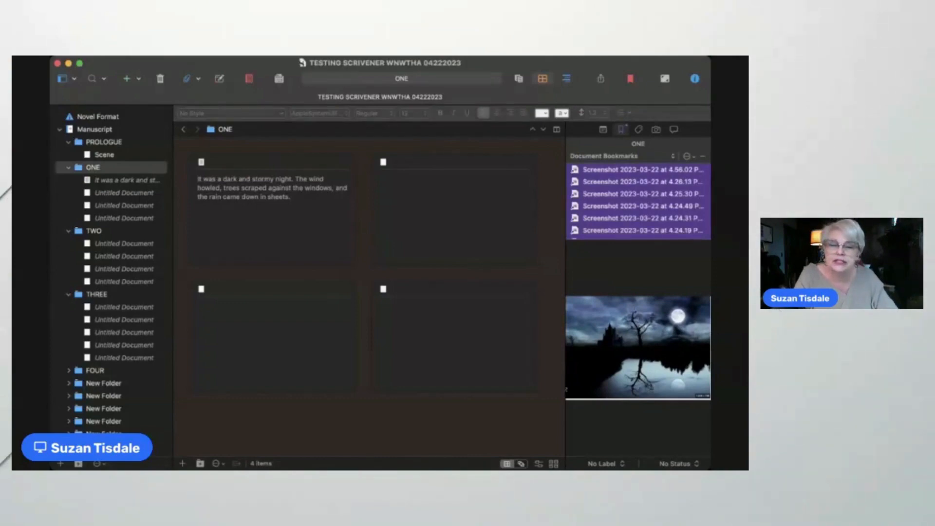
Open the "It was a dark and stormy night" document in chapter ONE.
key("super+Tab")
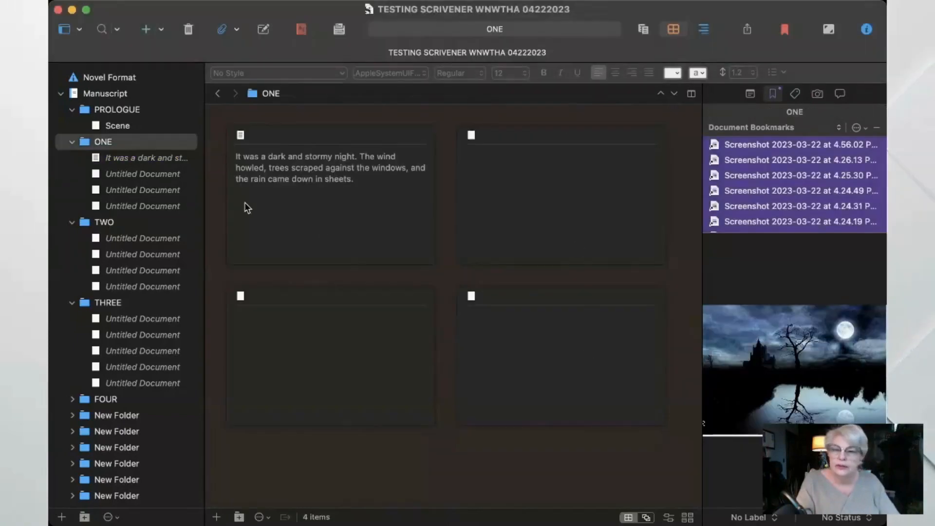
left_click(150, 148)
left_click(148, 159)
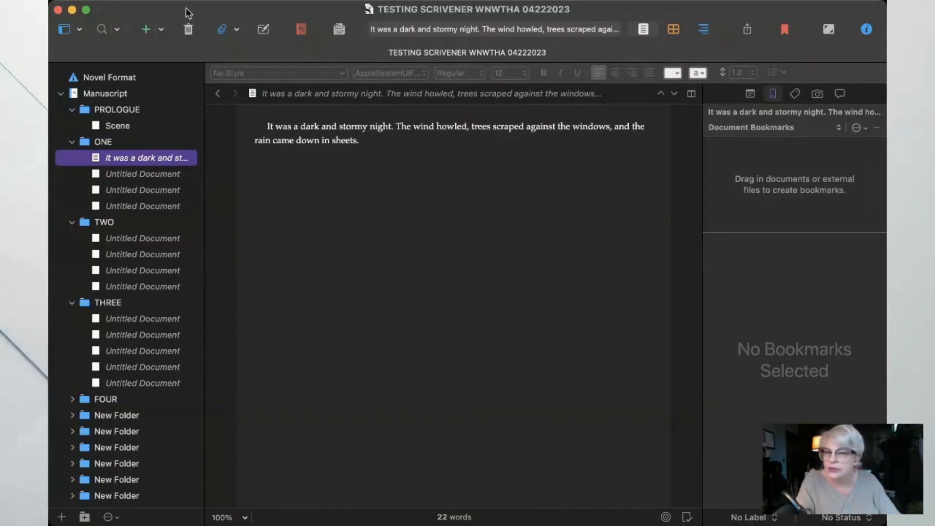
Switch the project window back to light mode and compile the manuscript into a document opened in Pages.
left_click(420, 249)
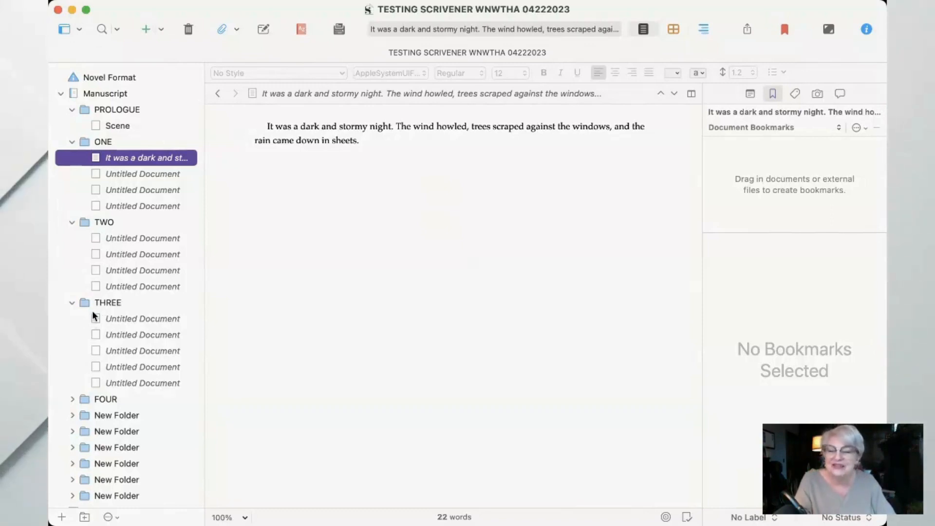
left_click(747, 29)
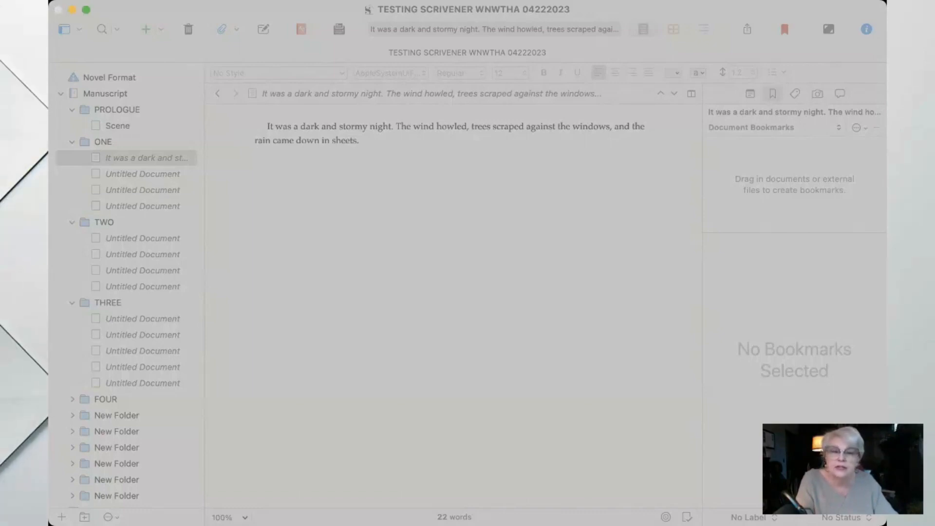
left_click(324, 389)
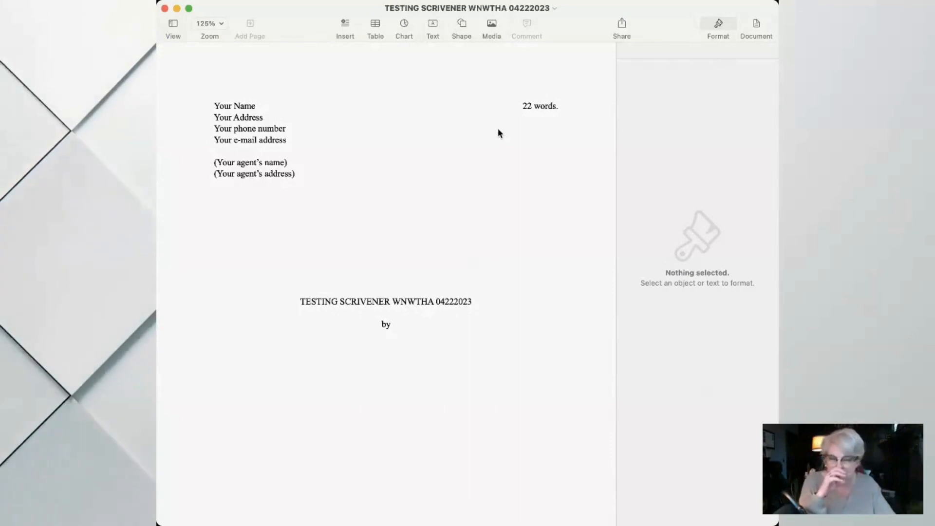
Clear the author and agent contact details and the word count from the title page's two-column table.
scroll(436, 187, "down", 2)
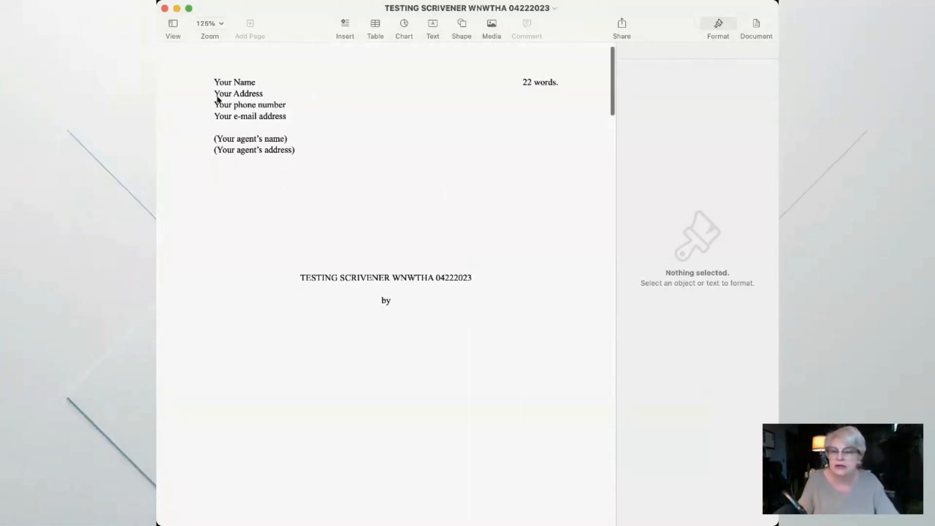
left_click(312, 155)
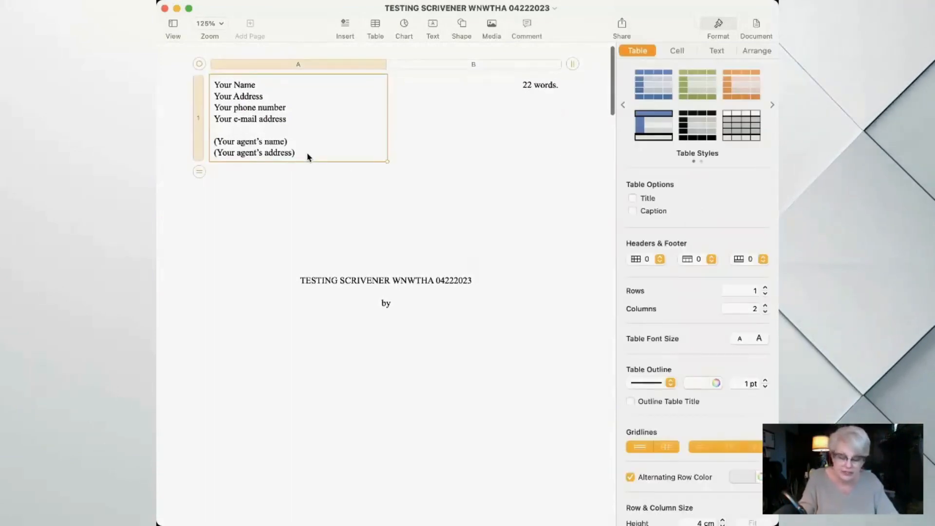
key("Delete")
left_click(531, 87)
key("Delete")
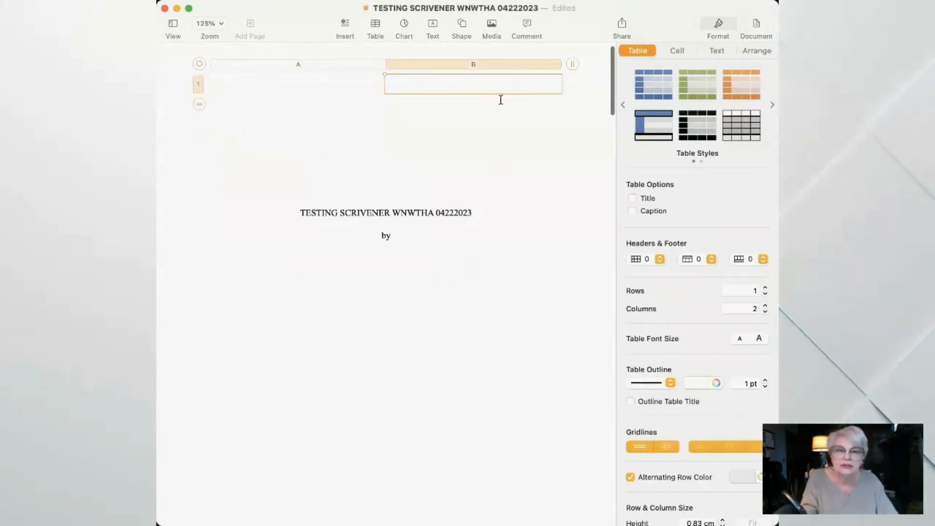
Review the compiled manuscript's chapter headings and scene text from the title page to the end, and close the document.
scroll(397, 226, "down", 5)
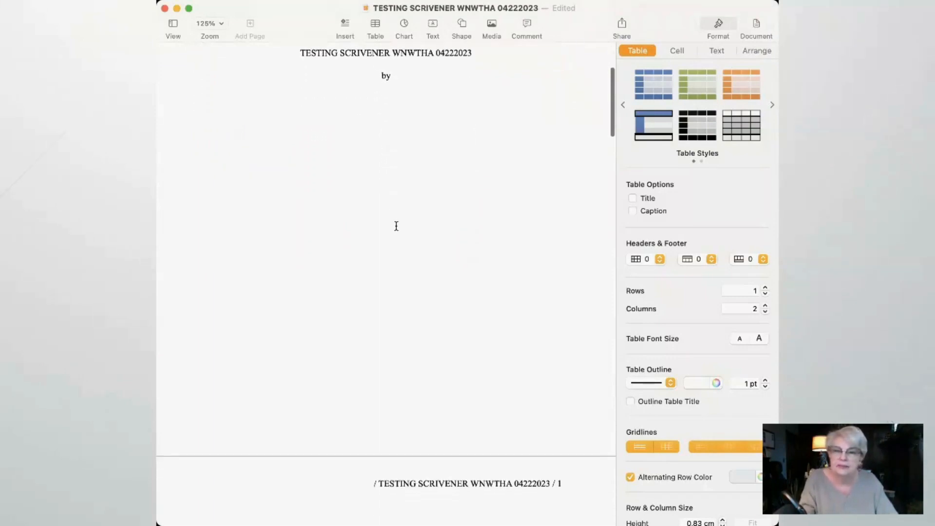
scroll(397, 226, "down", 15)
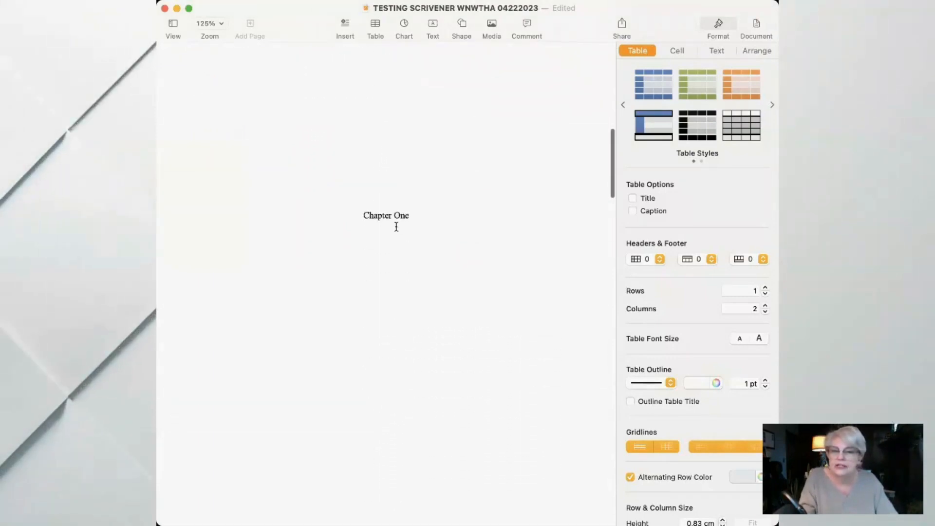
scroll(397, 229, "down", 15)
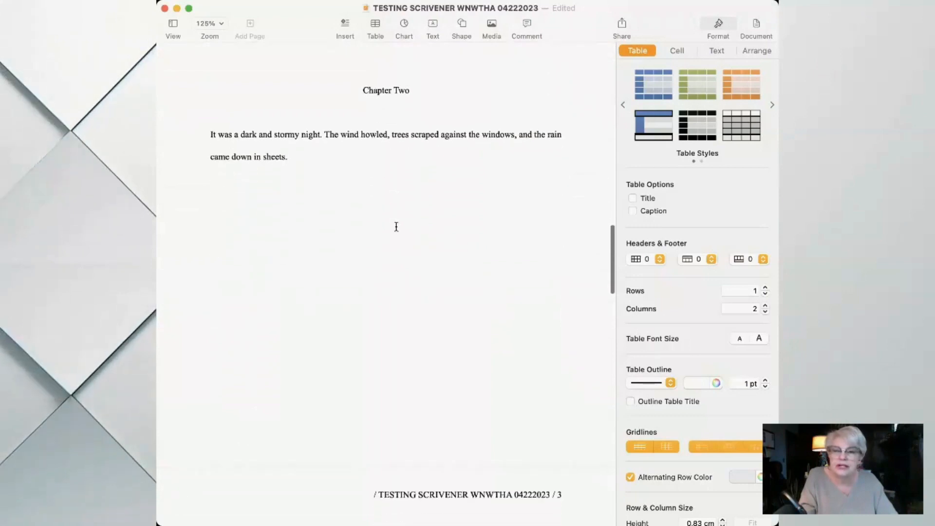
scroll(396, 227, "down", 15)
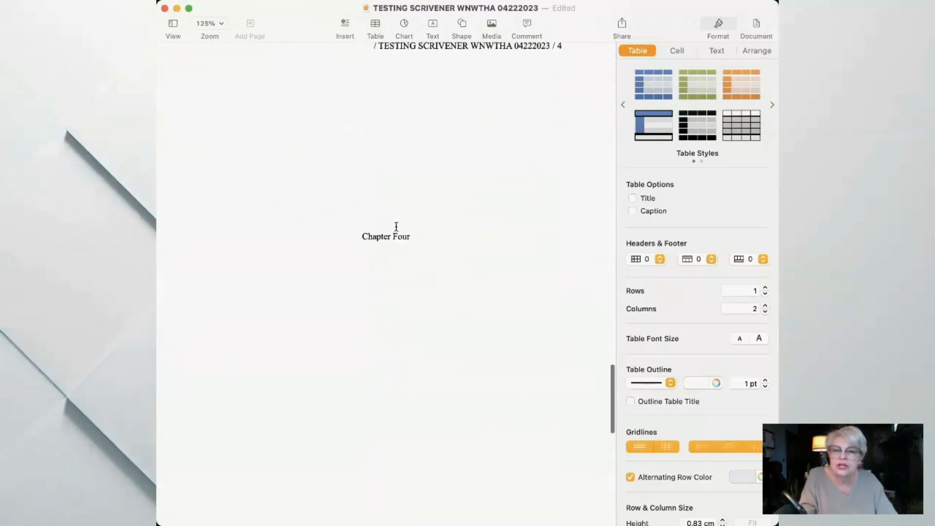
scroll(397, 226, "down", 10)
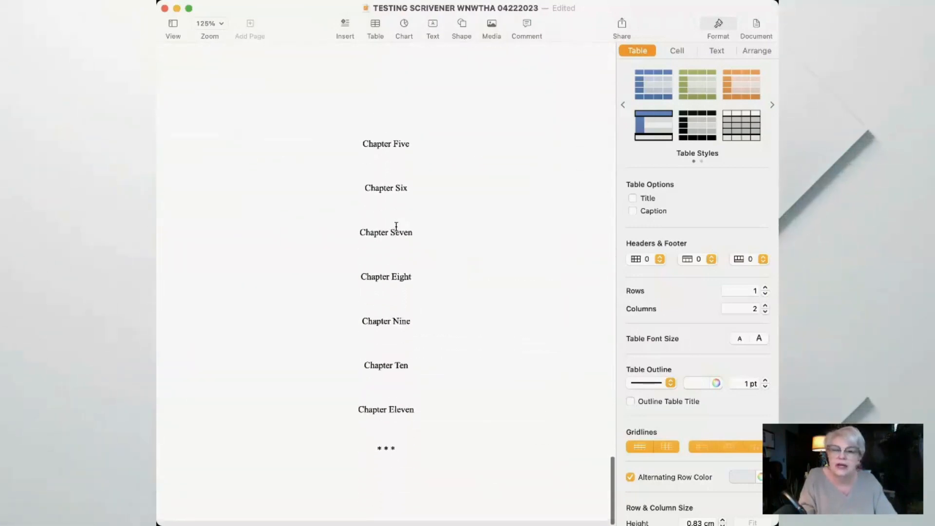
scroll(397, 226, "up", 12)
scroll(397, 226, "up", 20)
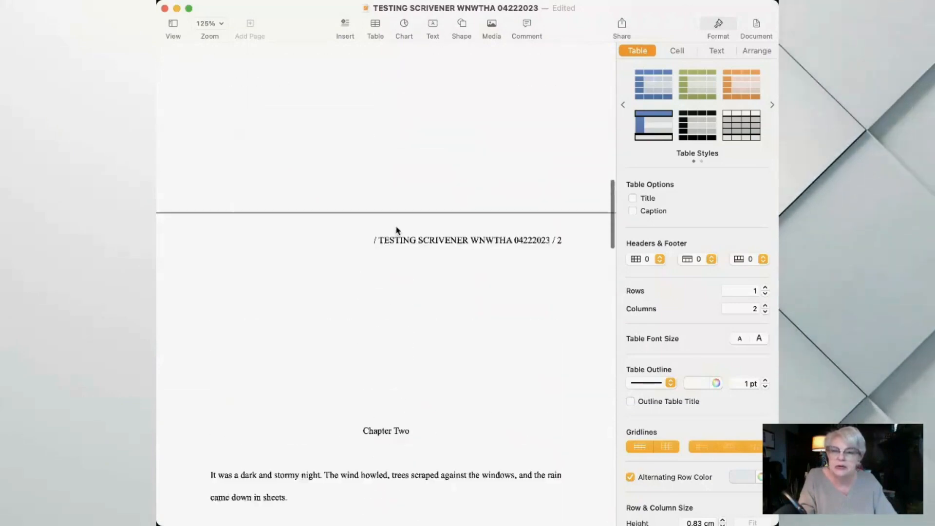
scroll(397, 226, "up", 10)
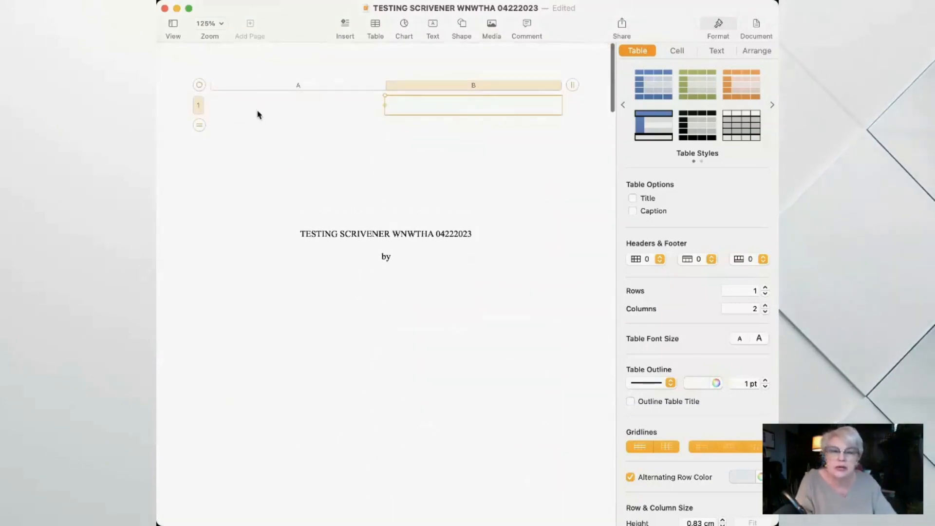
left_click(165, 9)
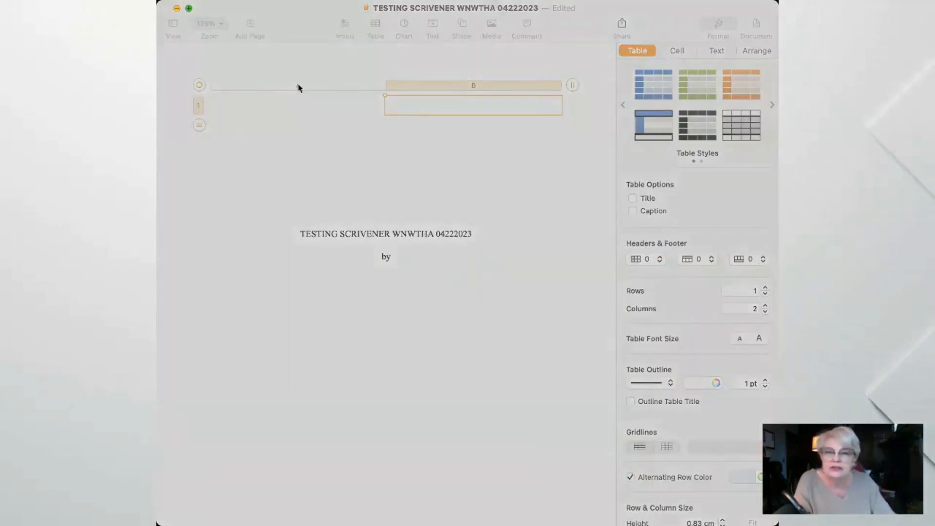